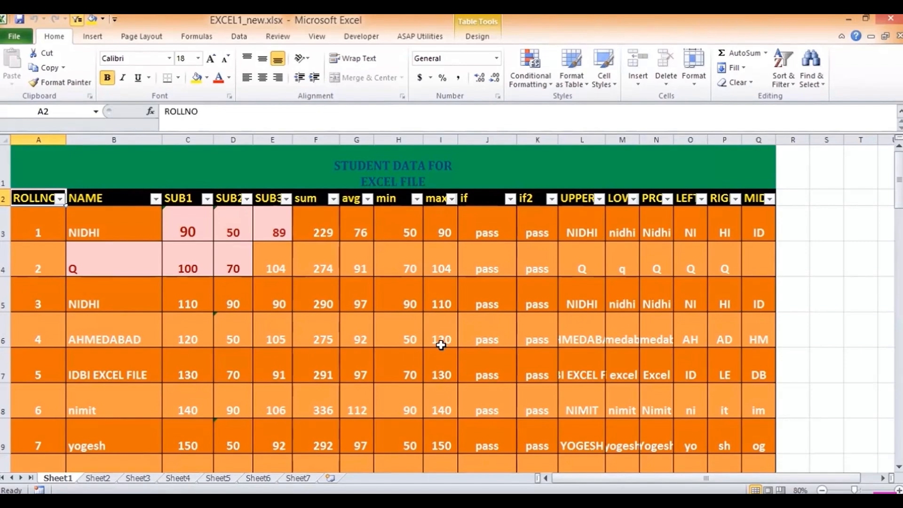
click(259, 478)
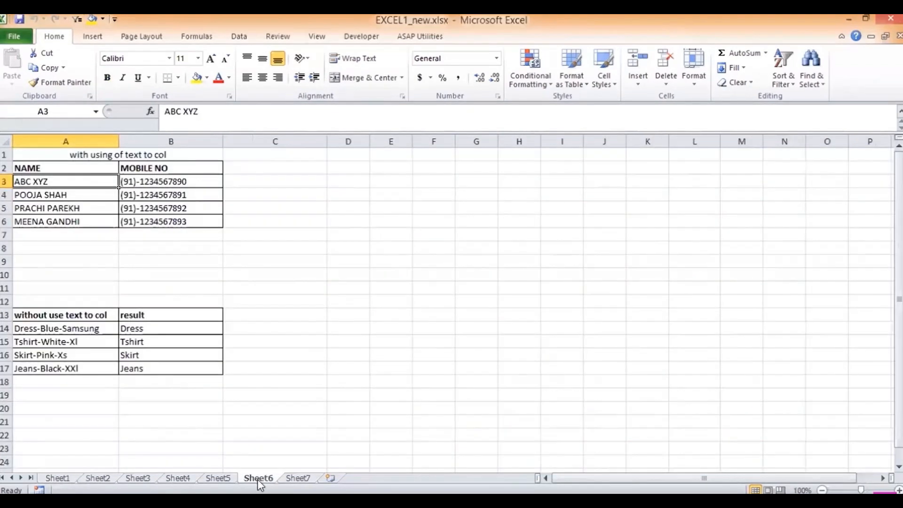
click(225, 477)
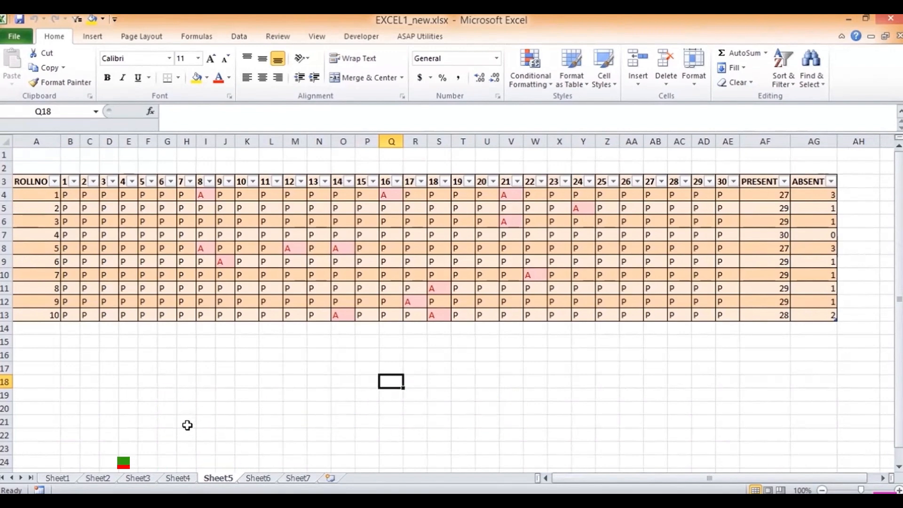
click(60, 478)
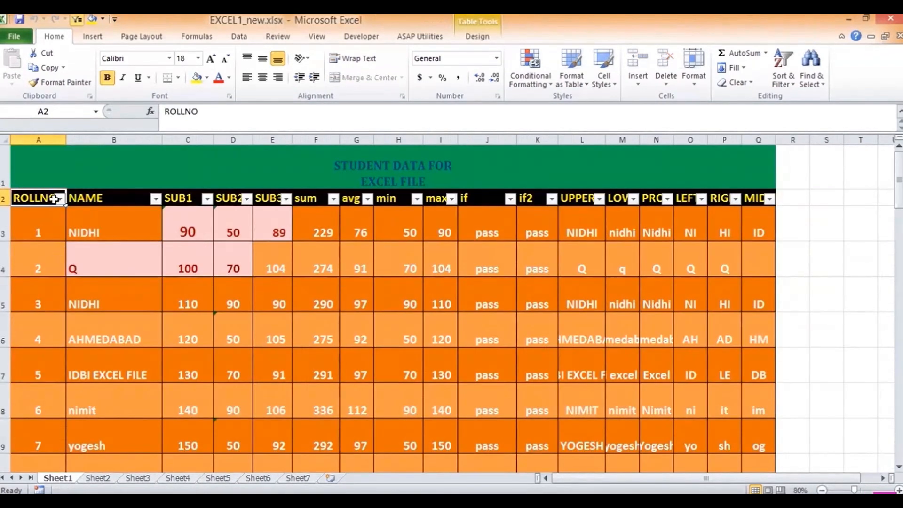
drag(54, 198, 269, 388)
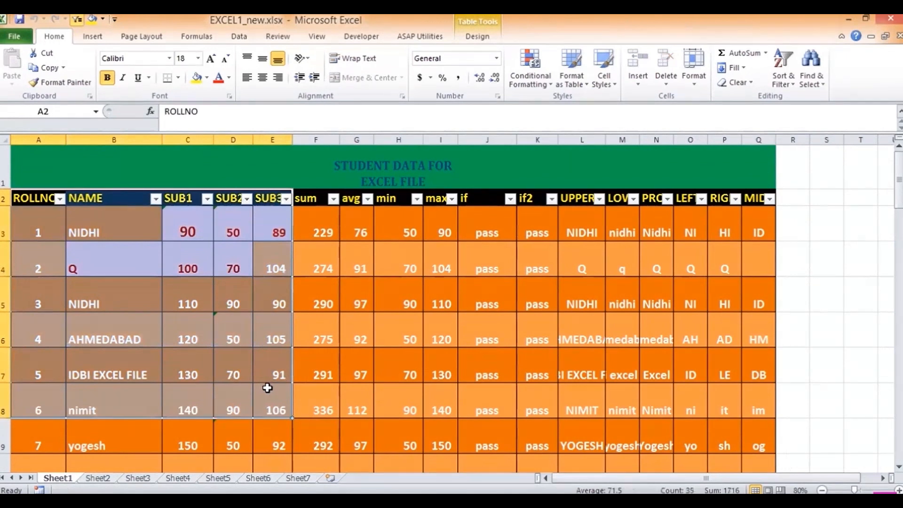
- Insert a new worksheet after Sheet7
click(299, 478)
click(327, 477)
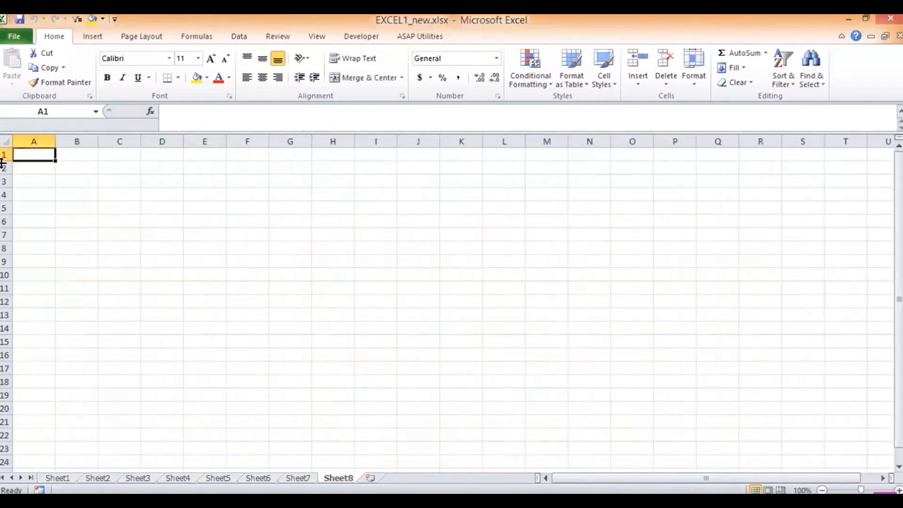
- Enter the headings ROLLNO and NAME in cells A1 and B1
text(ROLLNO)
key(Tab)
text(N)
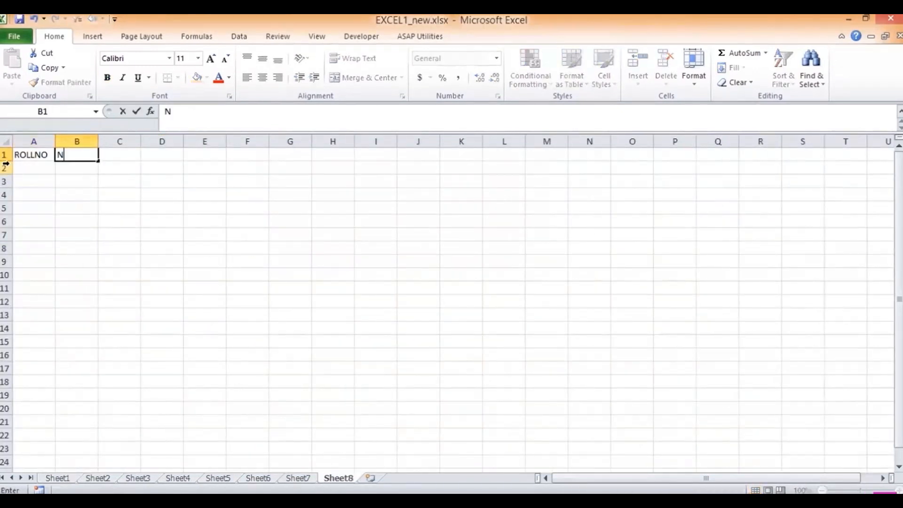
text(AME)
key(Left)
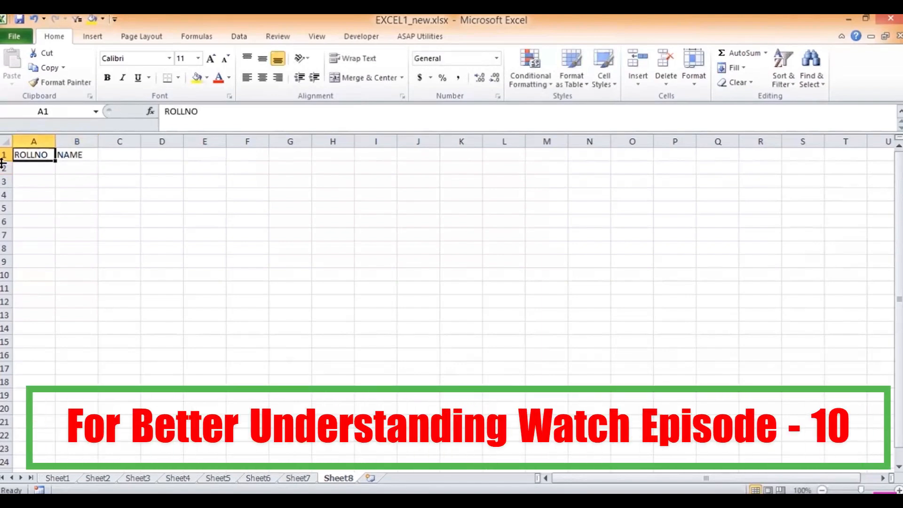
- Enter the column headings EMP_NO, EMP_NAME and BSAL in cells A1 to C1
text(EMP_NO)
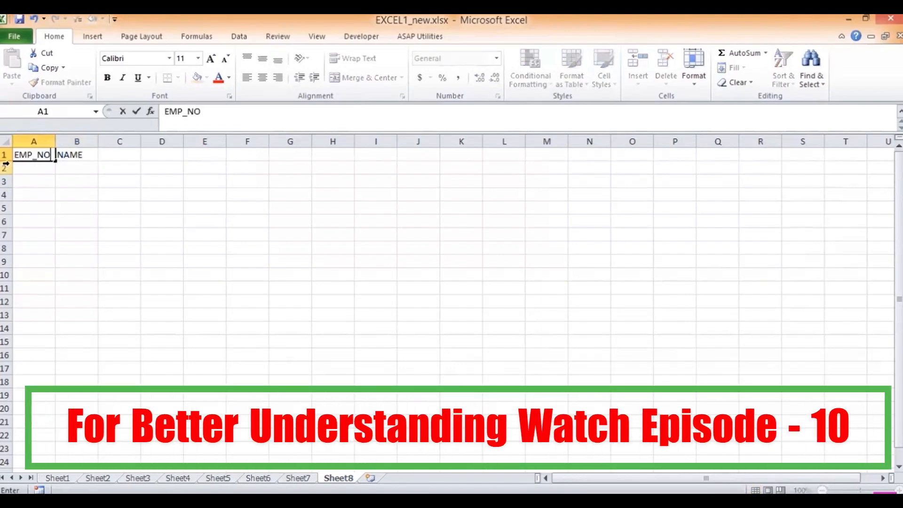
key(Tab)
text(EM)
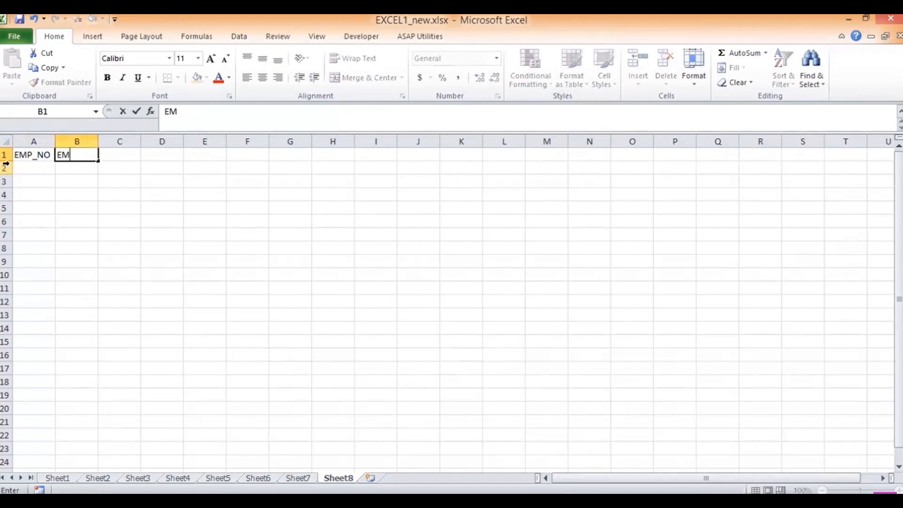
text(P_NAME)
key(Tab)
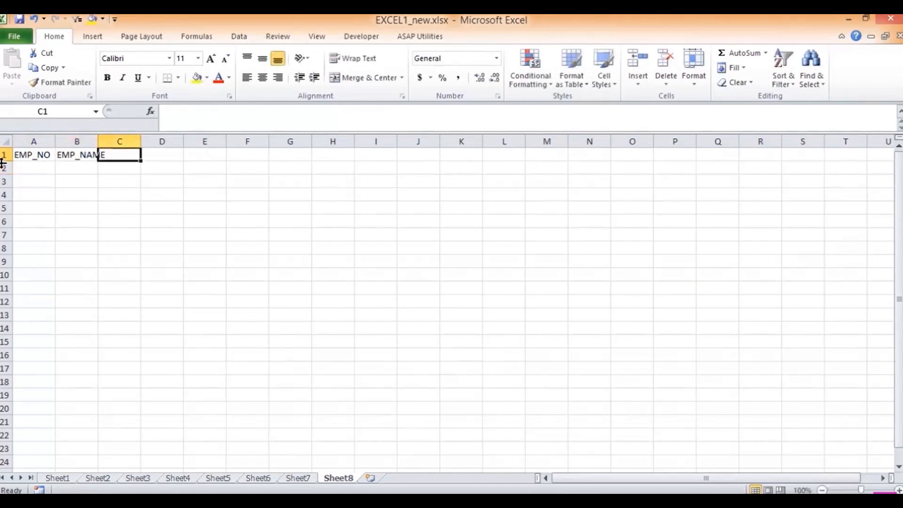
text(BSAL)
key(Tab)
- Enter the column headings HRA, DA and TOTAL in cells D1 to F1
text(G)
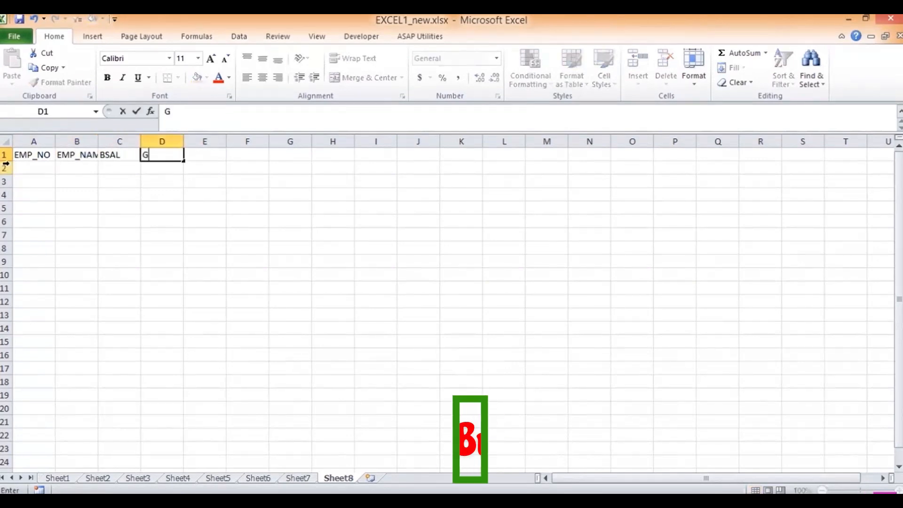
key(BackSpace)
text(HRA)
key(Tab)
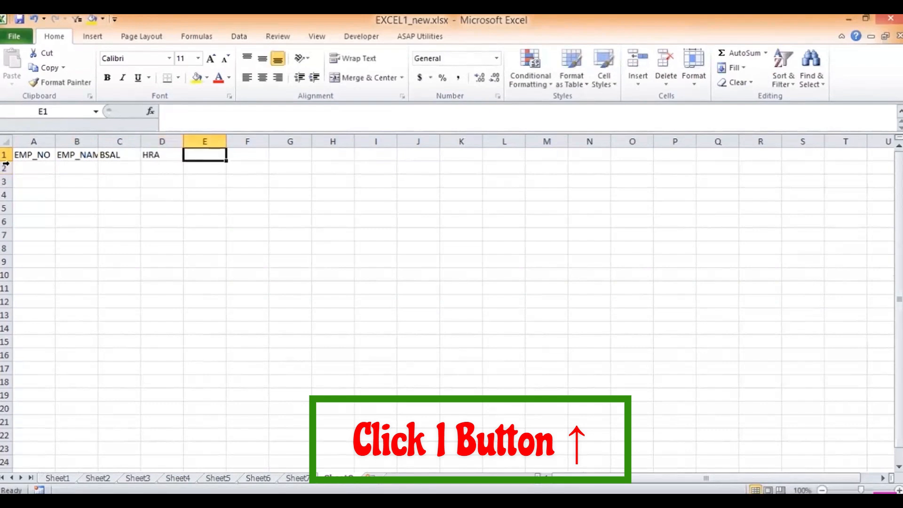
text(DA)
key(Tab)
text(TO)
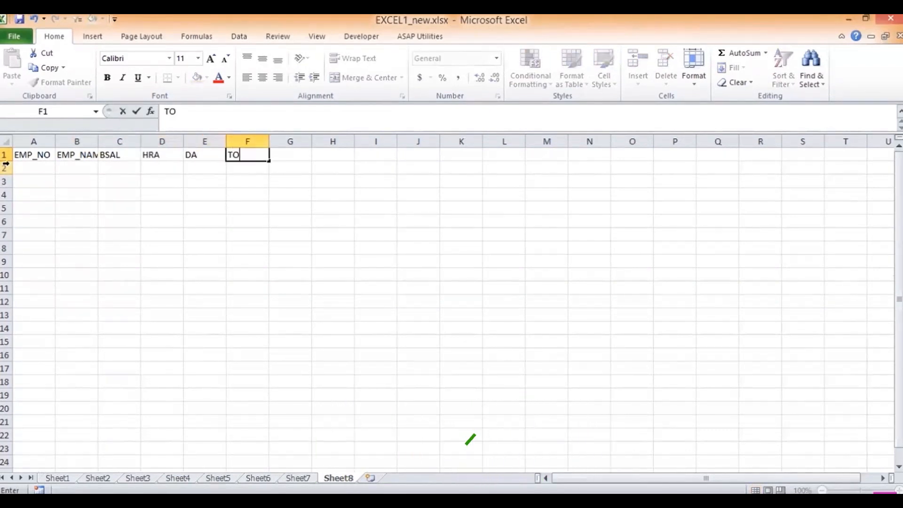
text(TAL)
key(Return)
- Fit the width of column B to its EMP_NAME heading
key(Left)
key(Left)
key(Left)
key(Left)
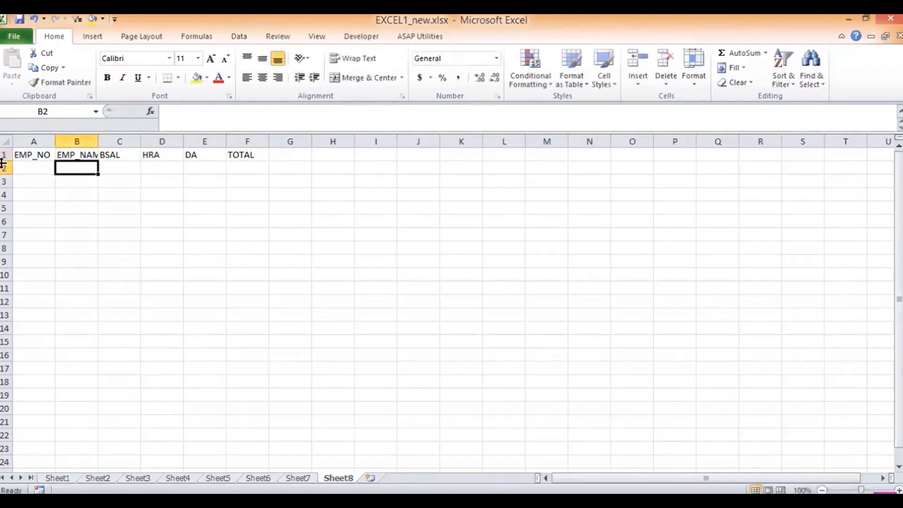
double_click(98, 142)
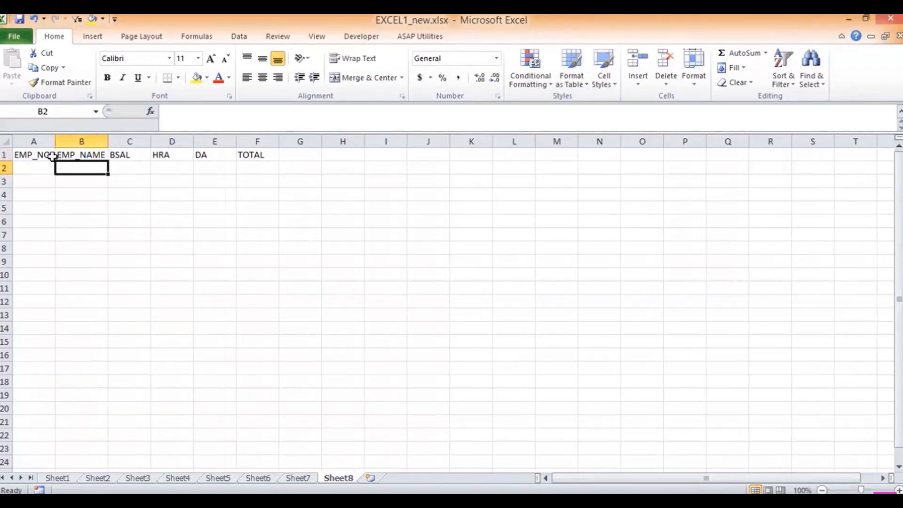
- Enter 1001 as the first employee number in cell A2
click(32, 165)
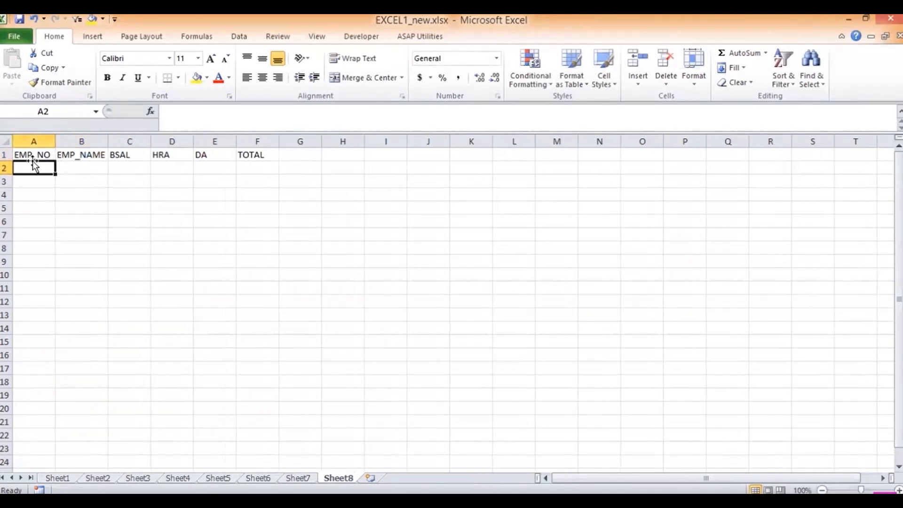
text(1001)
key(Return)
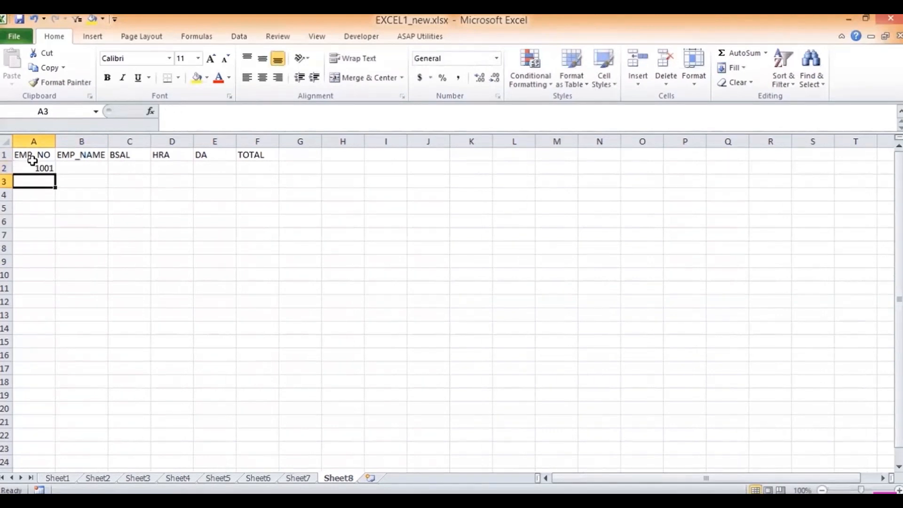
- Try to fill a linear series in columns from A2 with step value 1 and stop value 10
click(43, 168)
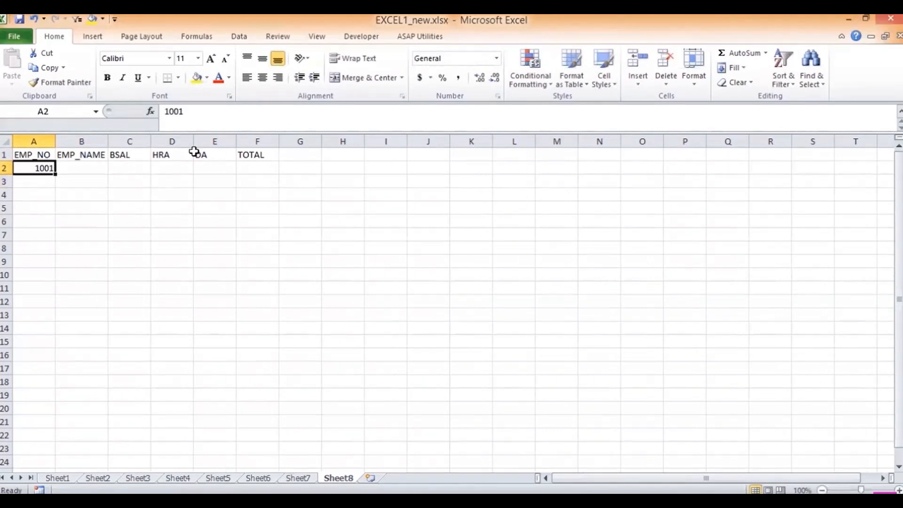
click(735, 70)
click(662, 157)
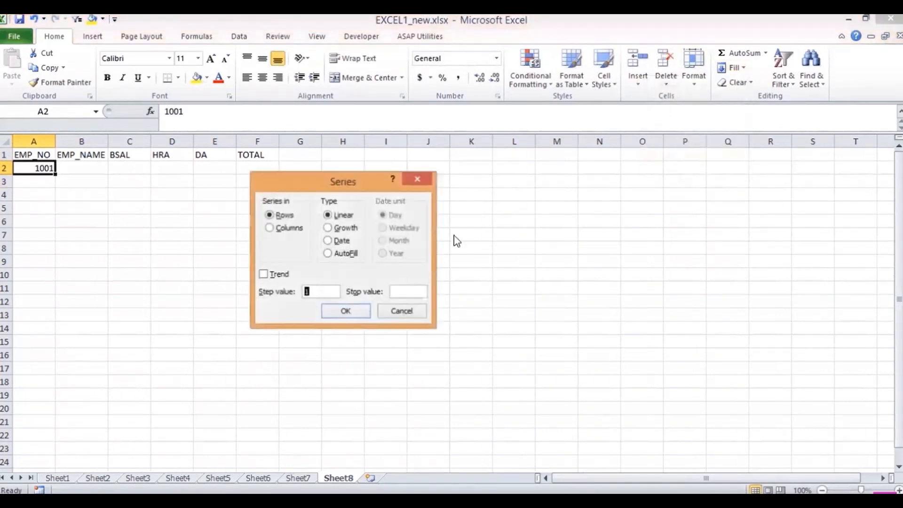
click(290, 231)
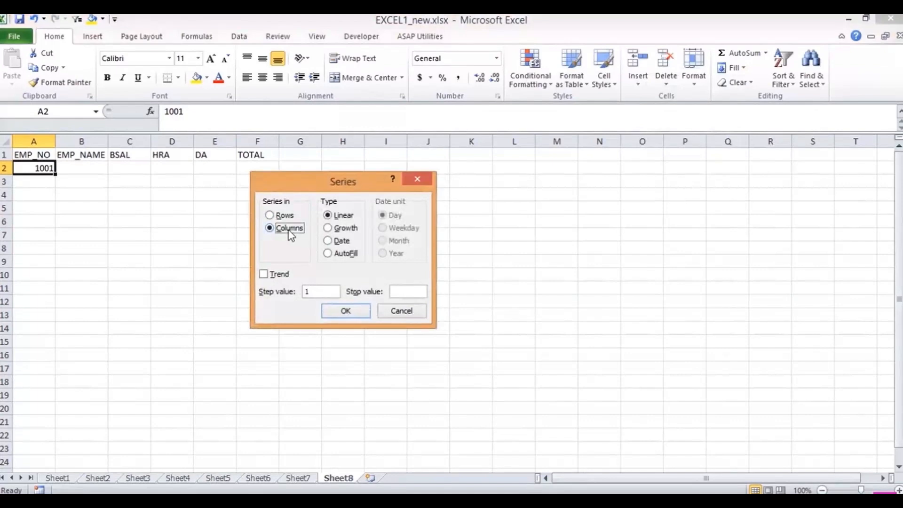
click(312, 290)
click(409, 293)
text(10)
click(345, 310)
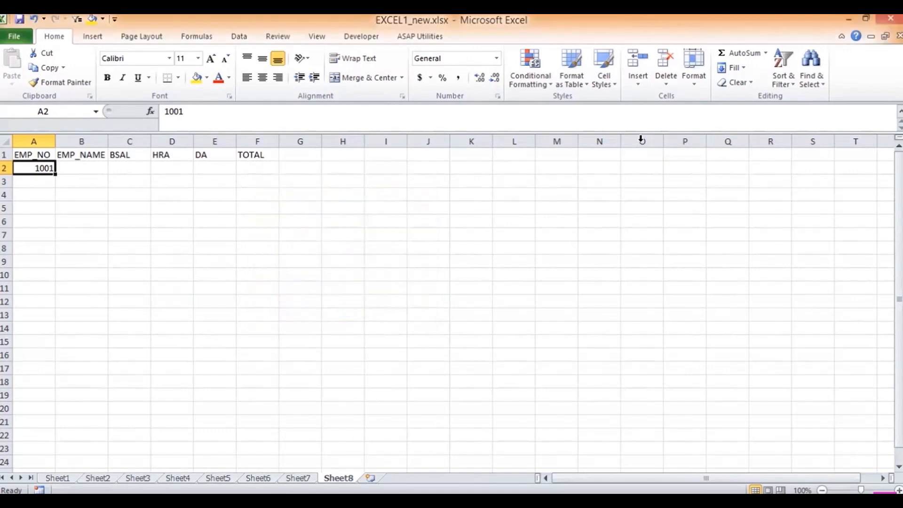
- Fill a linear series down the column from A2 with step value 1 and stop value 1009
click(732, 67)
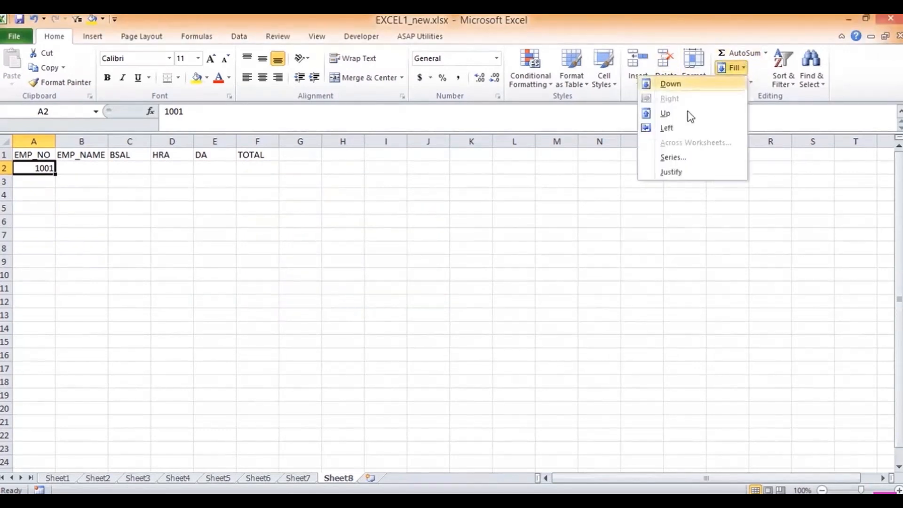
click(686, 158)
click(283, 228)
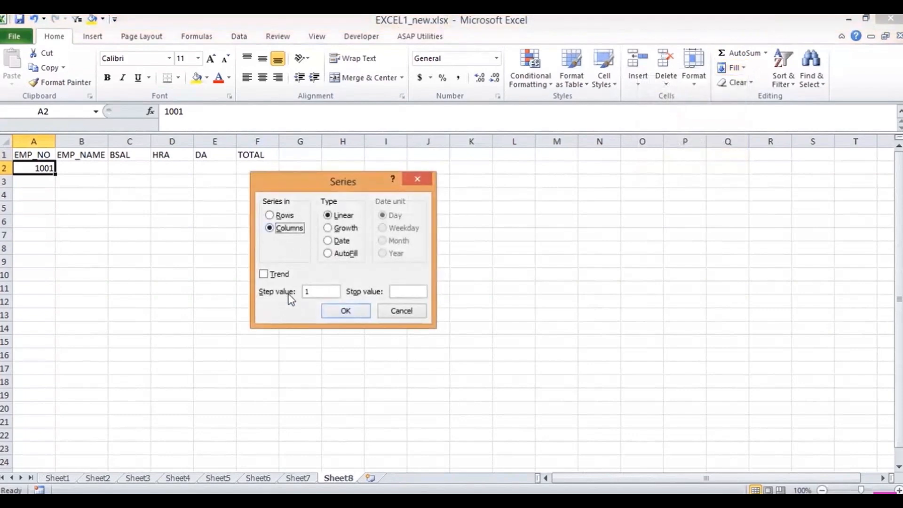
click(313, 292)
click(404, 292)
text(1009)
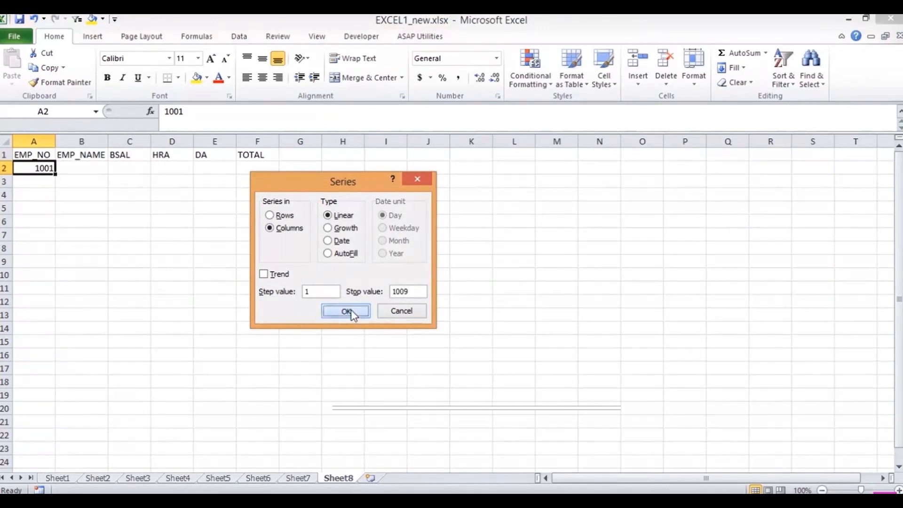
click(351, 312)
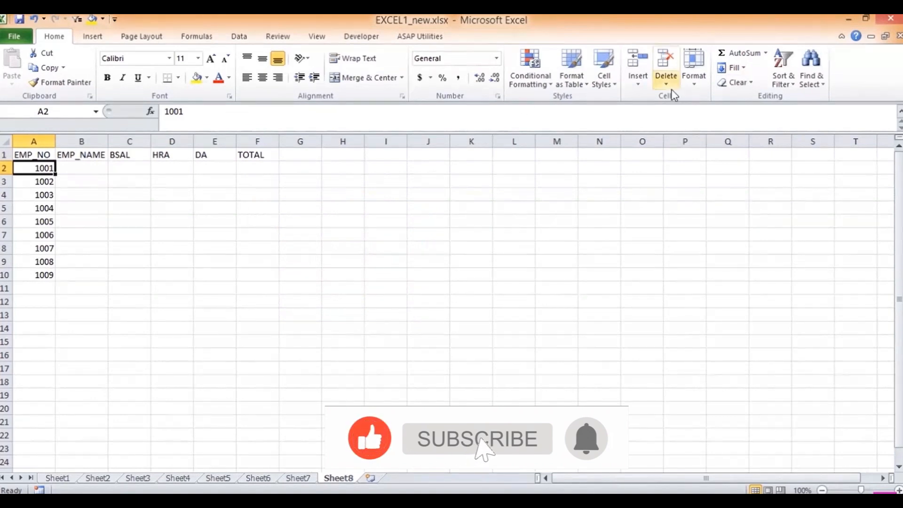
- Try to fill the column series from A2 with stop value 10015, and undo that fill
click(744, 69)
click(685, 160)
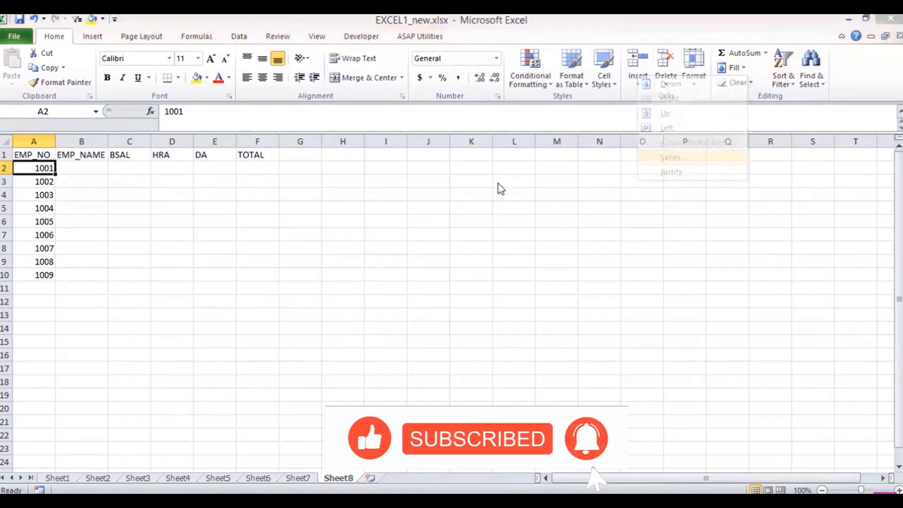
click(285, 228)
click(409, 292)
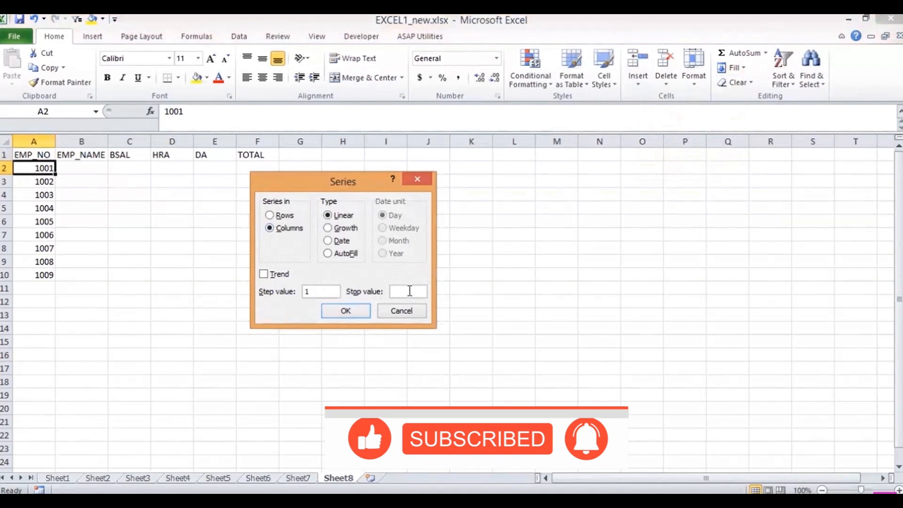
text(10015)
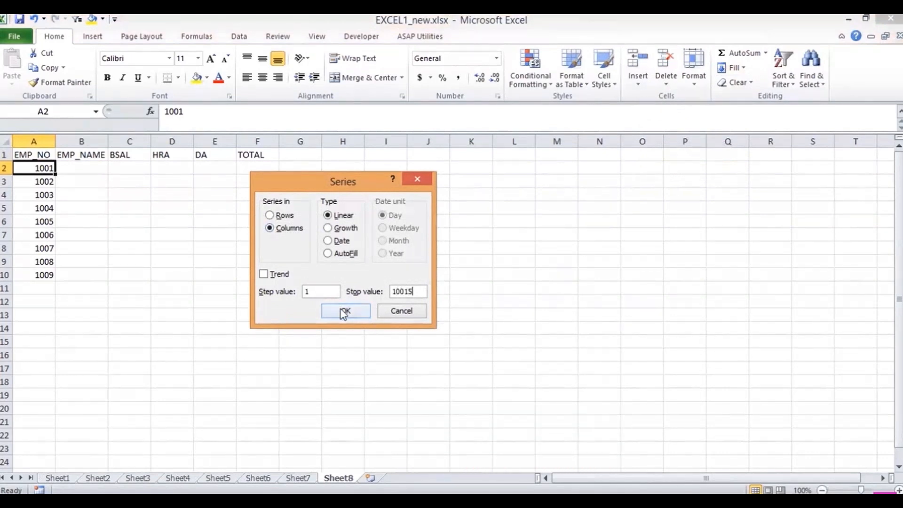
click(344, 311)
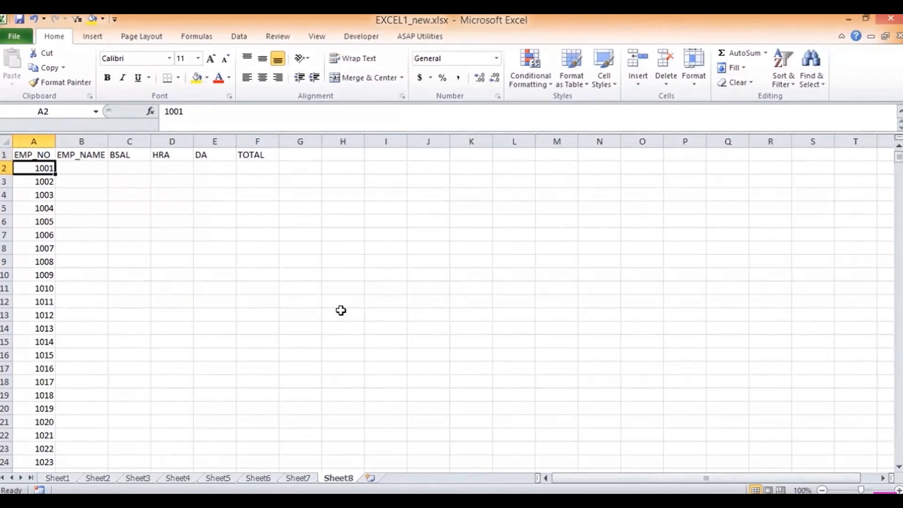
key(ctrl+z)
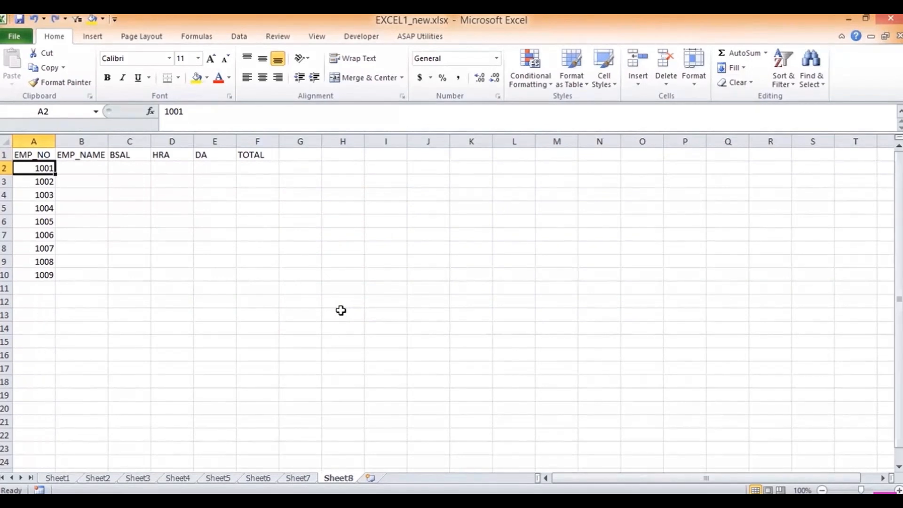
- Add the employee number 1010 in cell A11, below the filled series
click(100, 172)
click(49, 288)
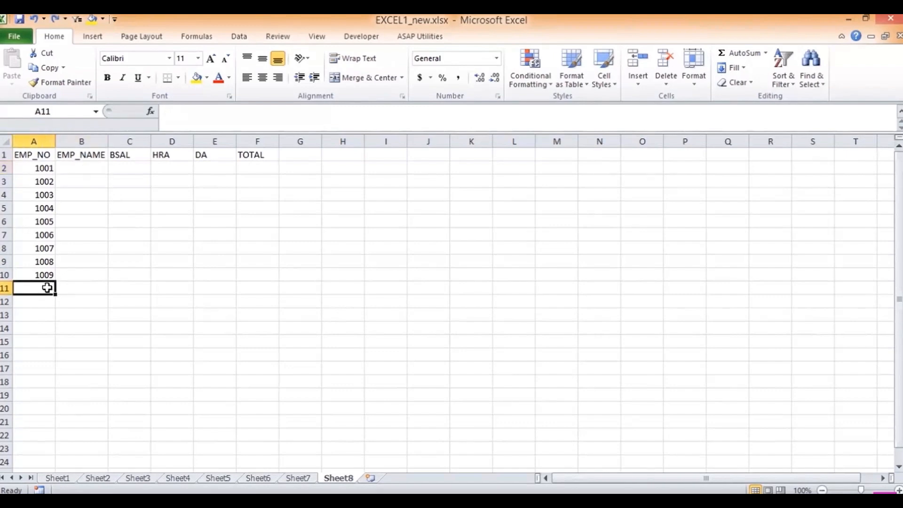
text(100)
key(BackSpace)
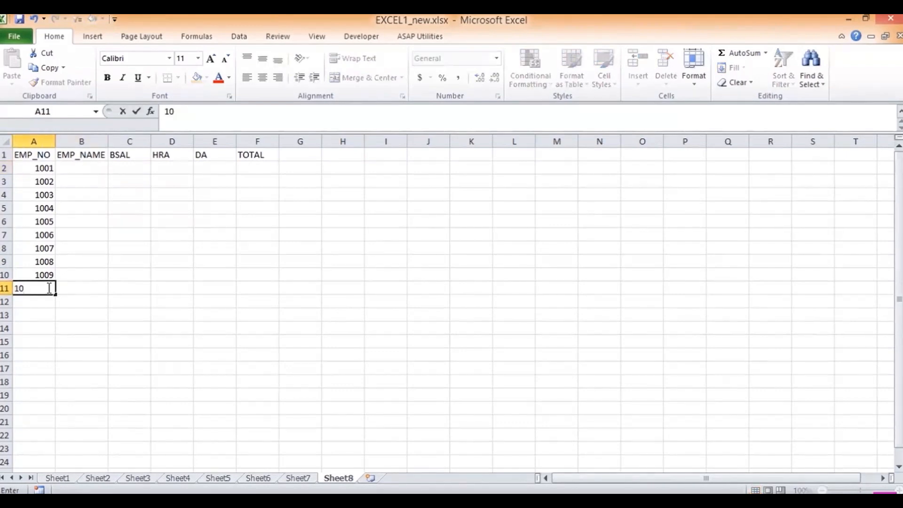
text(10)
key(Return)
- Enter the first employee's name in cell B2
click(47, 287)
key(Up)
key(Up)
key(Up)
key(Up)
key(Up)
key(Up)
key(Up)
key(Up)
key(Up)
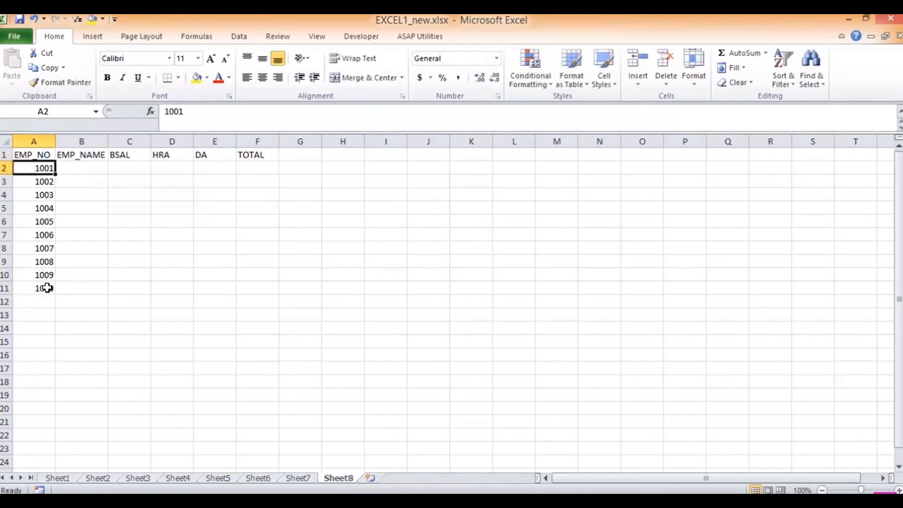
key(Right)
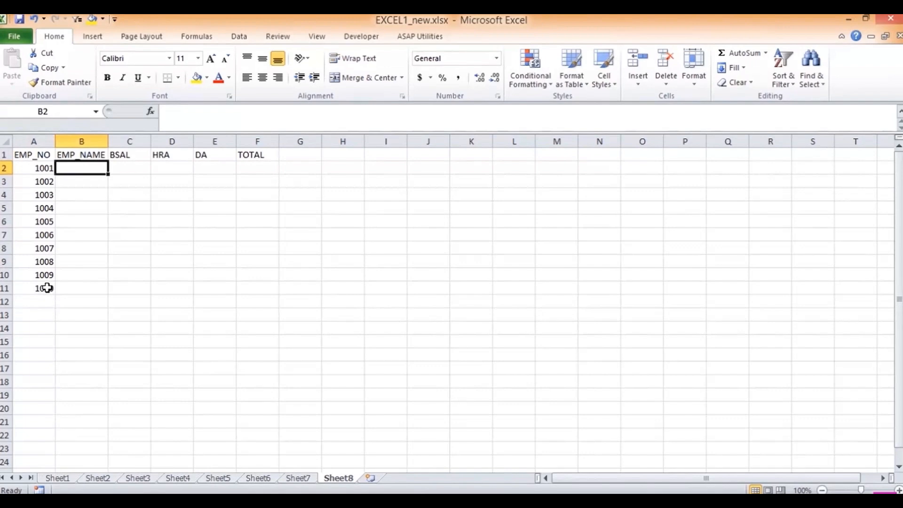
text(NIDHI)
key(Return)
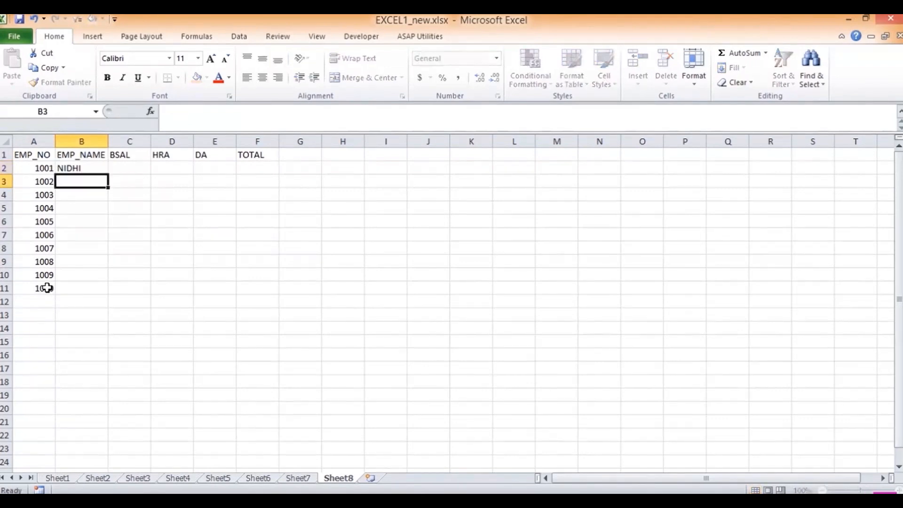
- Try filling the first employee's name from B2 down to B11, and clear the filled cells
click(83, 163)
drag(108, 175, 88, 291)
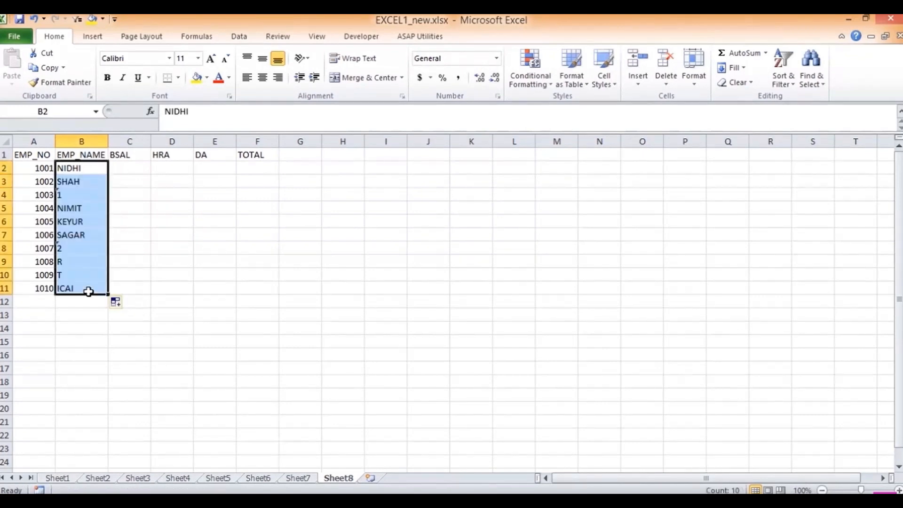
key(Delete)
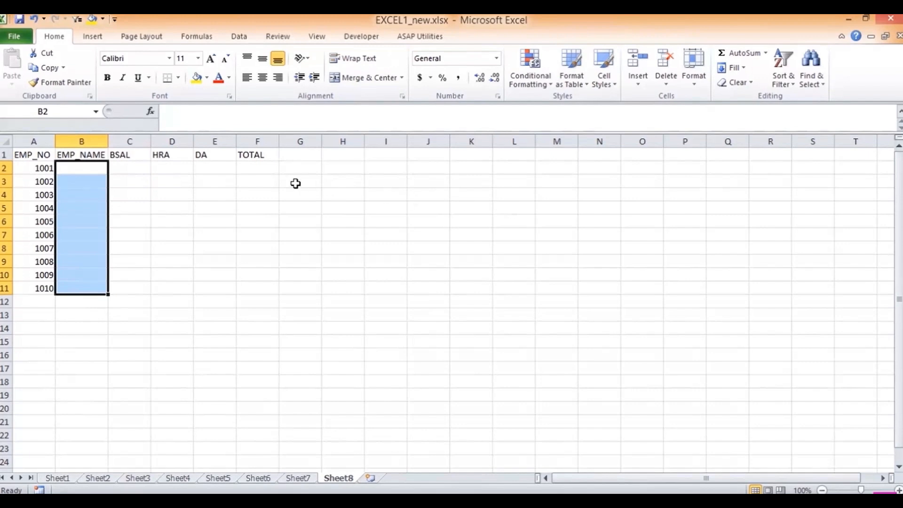
- Select cell B2 and open the custom lists editor for sorts and fill sequences
click(90, 169)
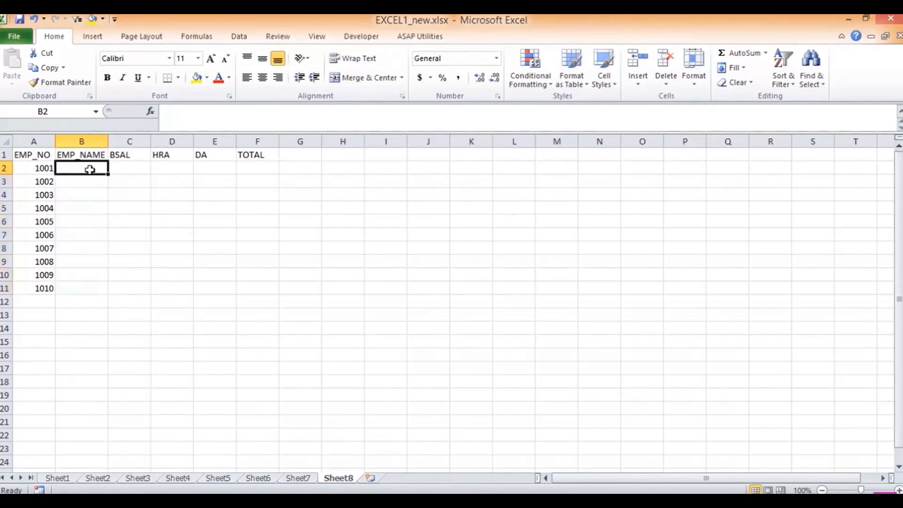
click(19, 38)
click(39, 285)
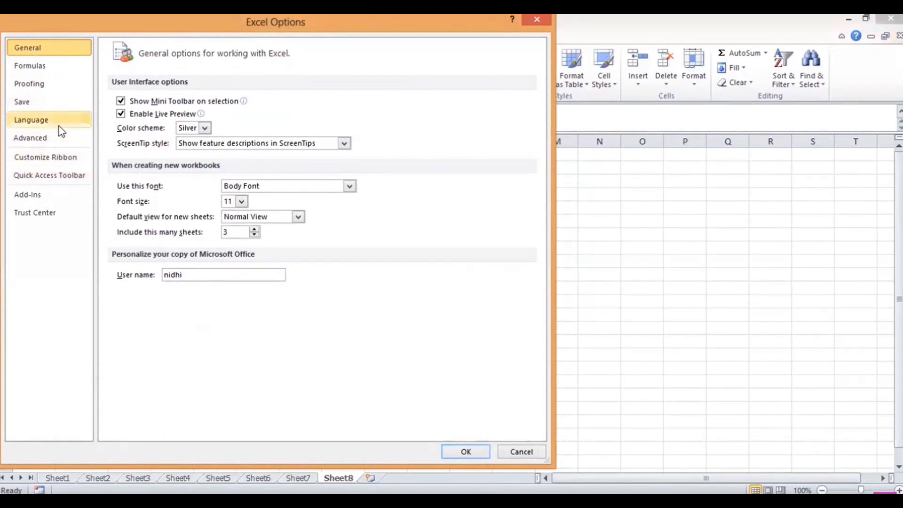
click(43, 140)
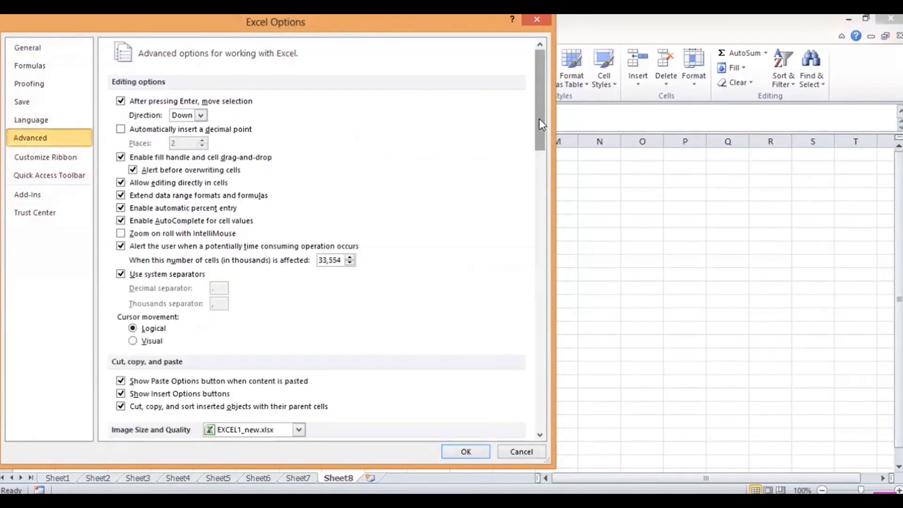
drag(540, 119, 562, 432)
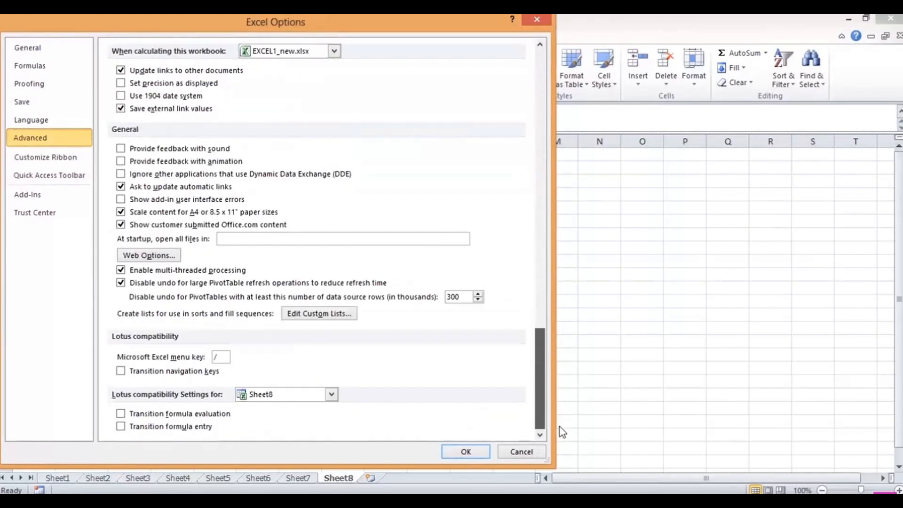
click(321, 313)
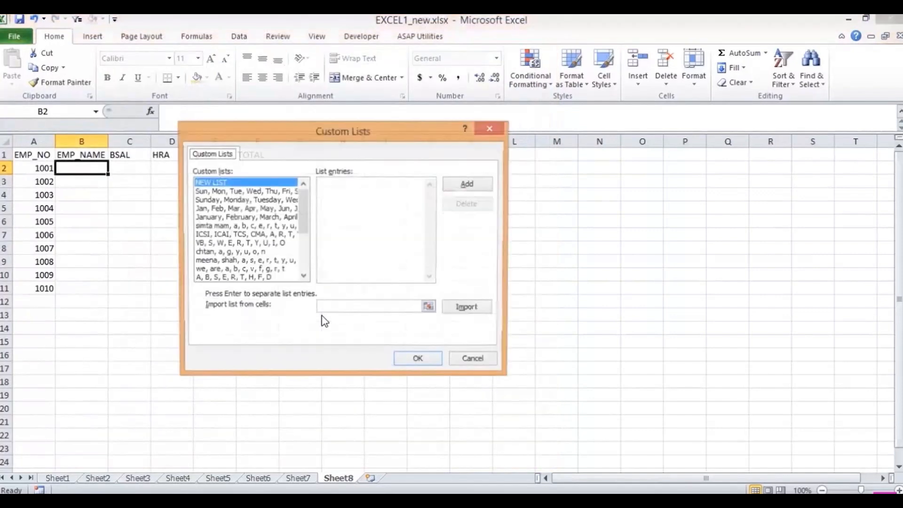
- Enter TRAINING, EXCEL, WORD, PPT and JAVA as the first entries of a new custom list
click(337, 188)
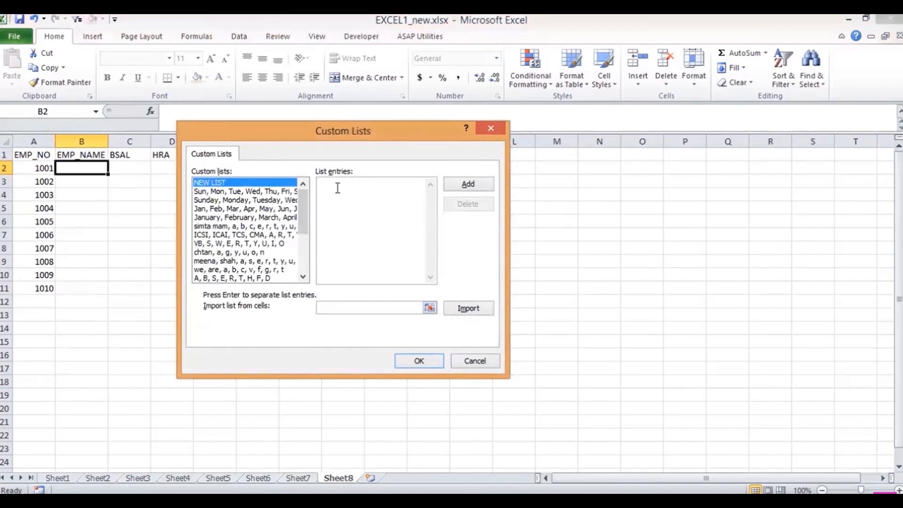
text(TRA)
key(BackSpace)
key(BackSpace)
key(BackSpace)
text(TRAINING)
key(Return)
text(EXCEL )
text(WORD)
key(Return)
text(PPT)
key(Return)
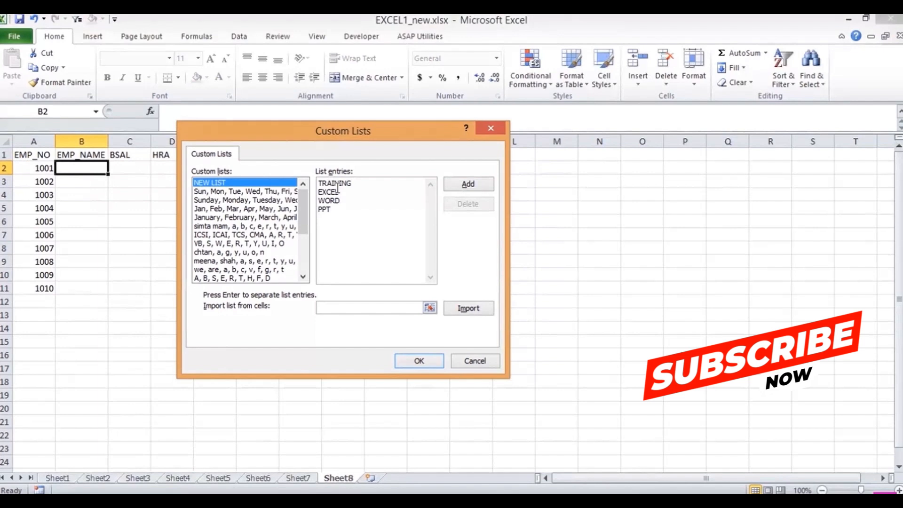
text(JAVA)
key(Return)
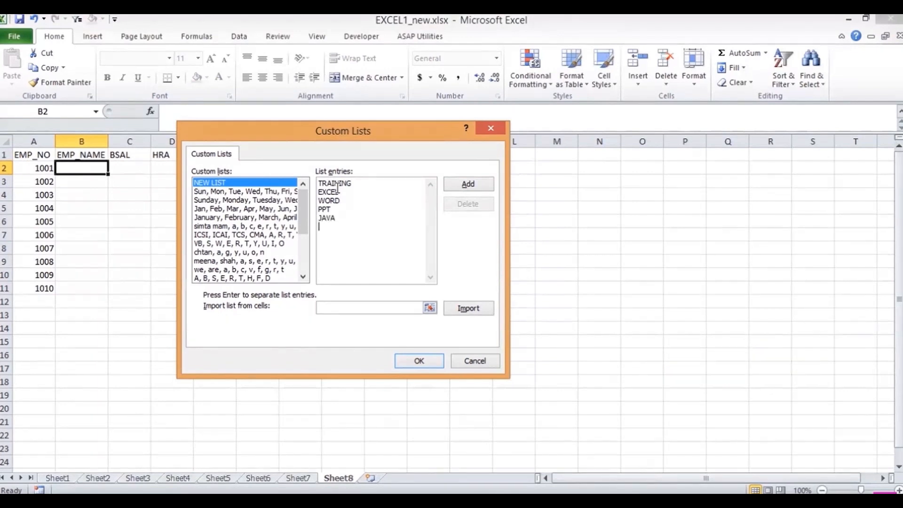
- Complete the new custom list with the entries C, C++, DBMS, IPHONE and PHP
text(C)
key(Return)
text(C++)
key(Return)
text(DBMS)
key(Return)
text(IPHONE)
key(Return)
text(PHP)
key(Return)
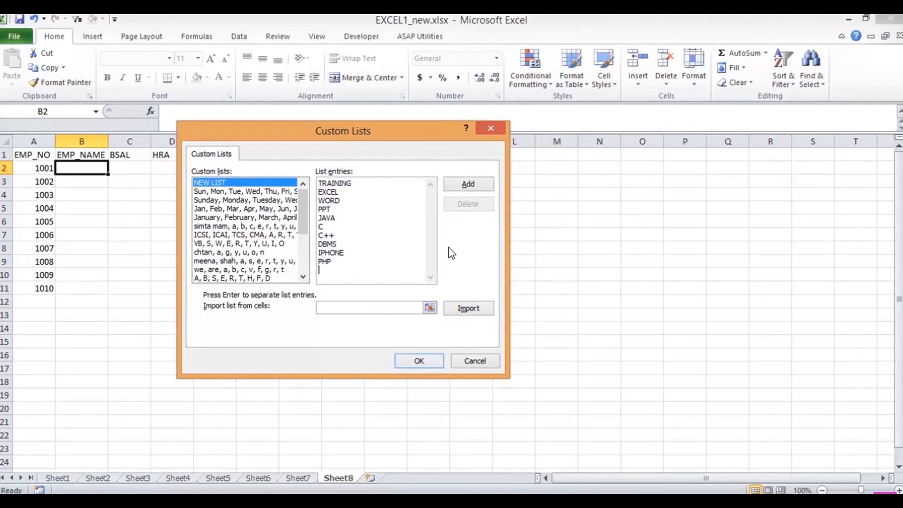
- Add the new entries to the custom lists and accept the changes, returning to the worksheet
click(468, 185)
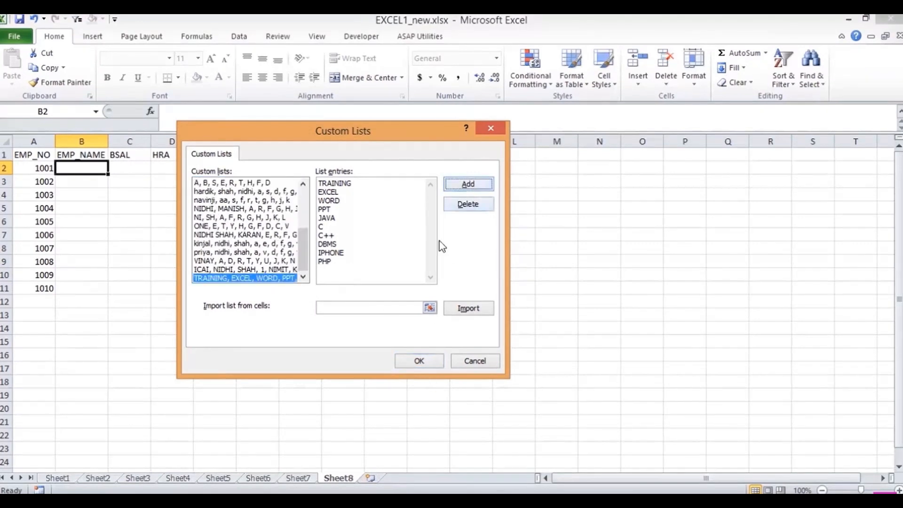
click(410, 368)
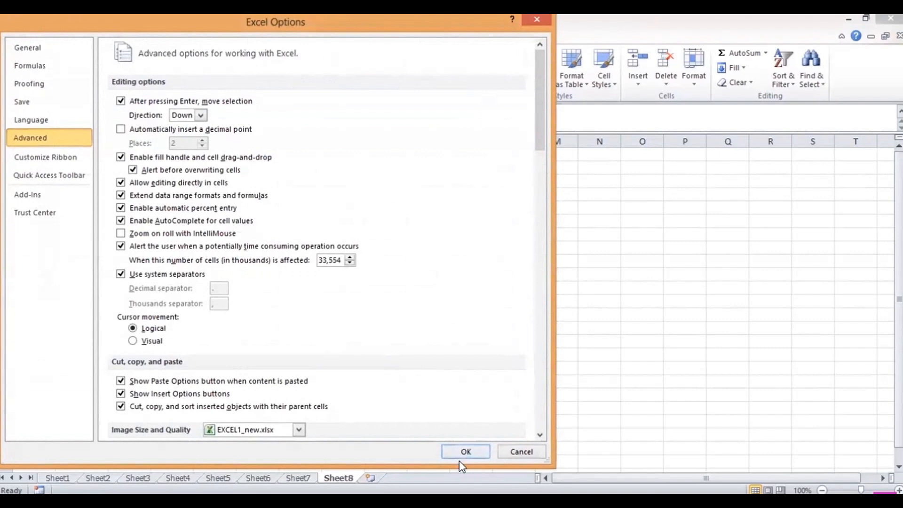
click(465, 452)
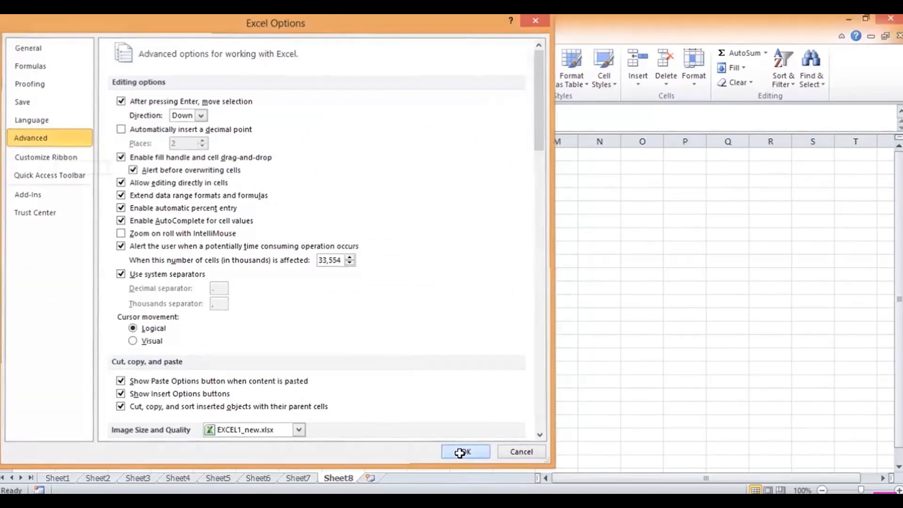
- Enter TRAINING in B2 and fill the custom list down the EMP_NAME column to B11
text(TRAINING)
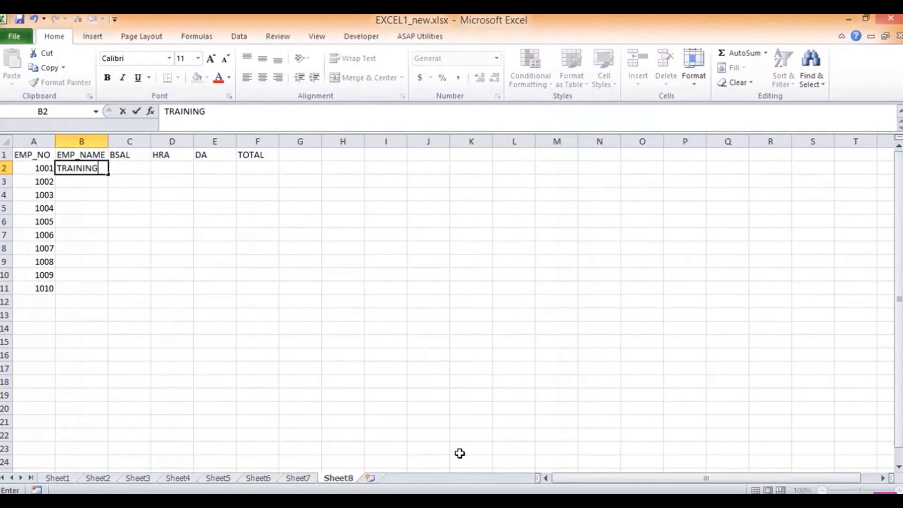
key(Return)
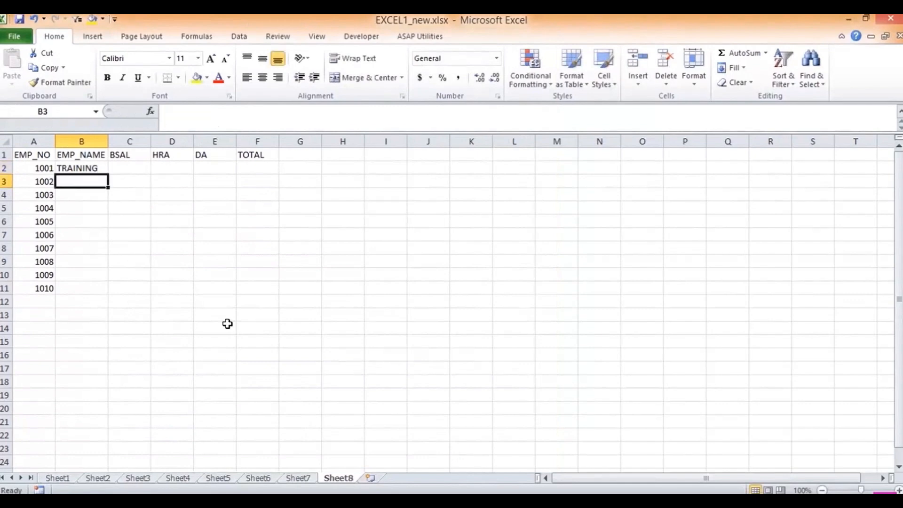
click(101, 168)
drag(108, 174, 84, 294)
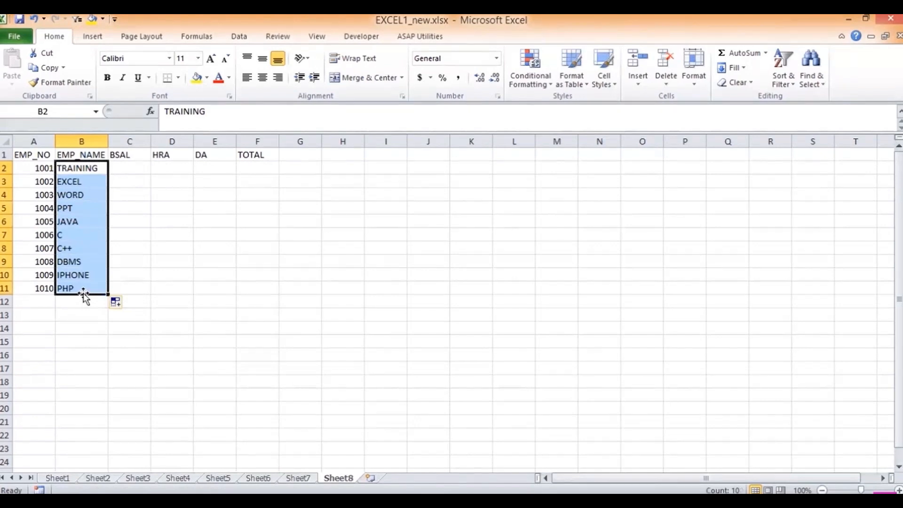
- Enter =RANDBETWEEN(100,500) in C2 and fill it down the BSAL column to C11
click(125, 166)
text(=RAN)
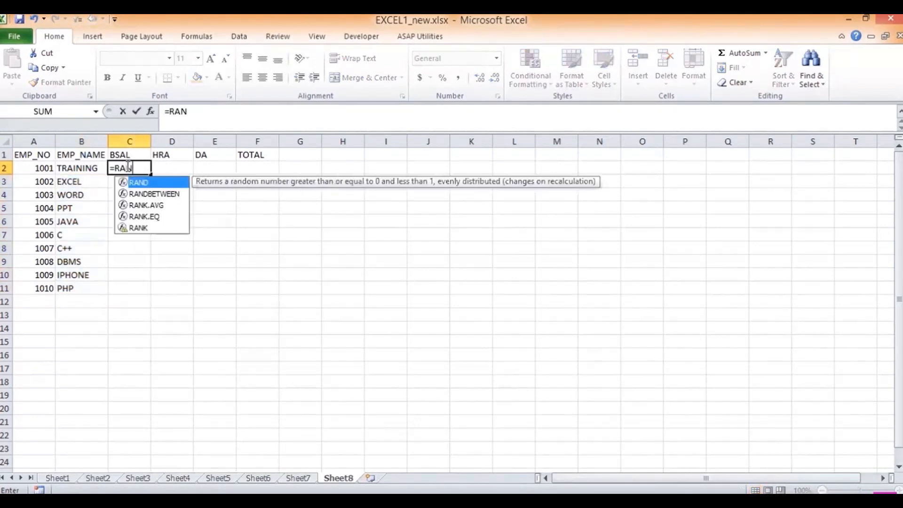
double_click(149, 193)
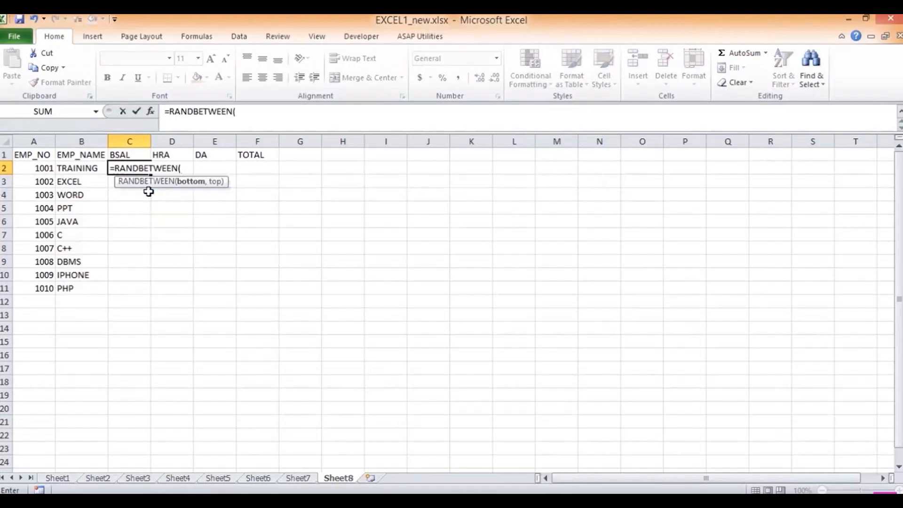
text(100,500)
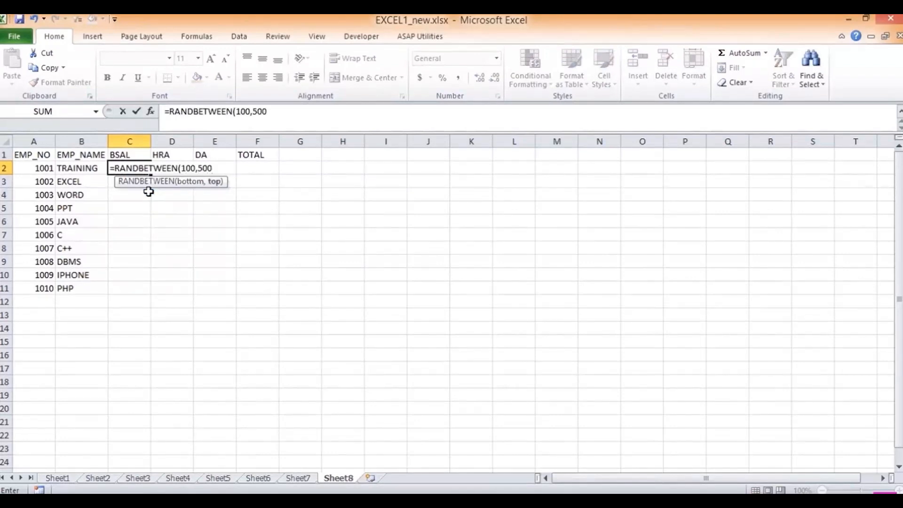
key(Return)
key(Up)
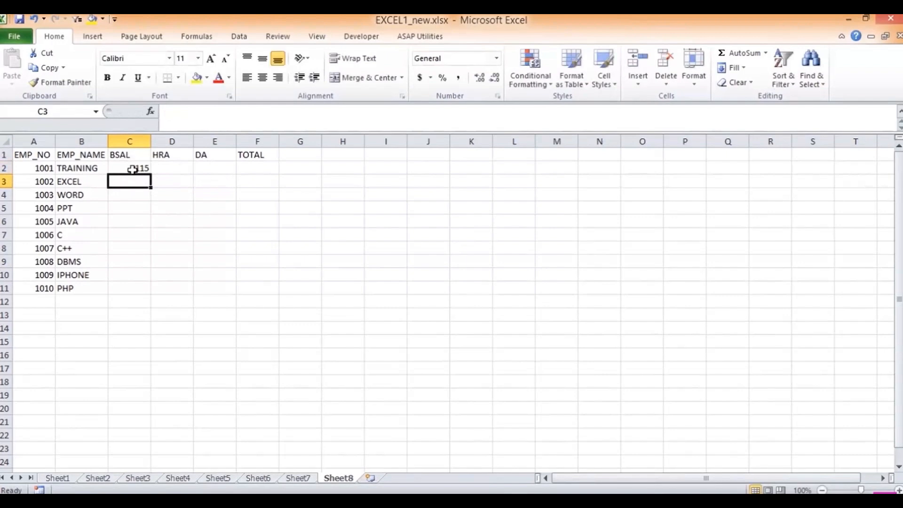
drag(151, 175, 133, 296)
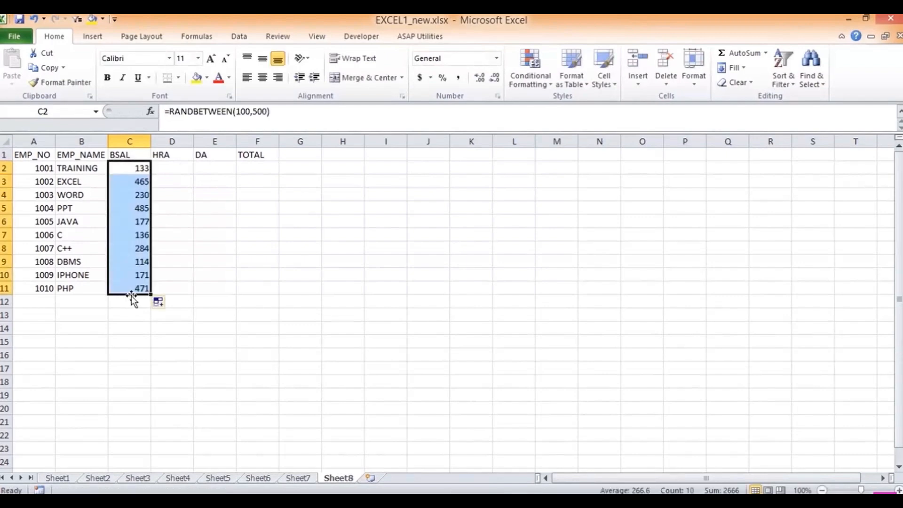
- Enter 15% as the first HRA value in cell D2
click(176, 164)
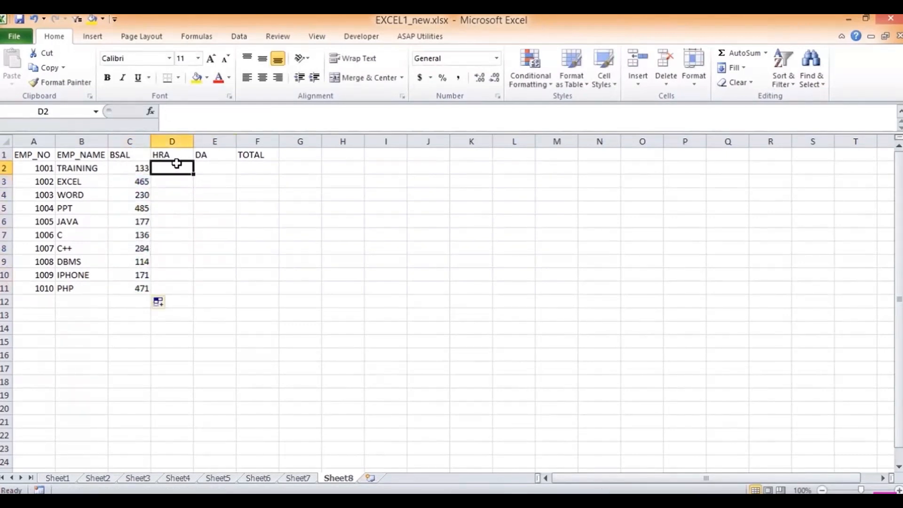
text(15)
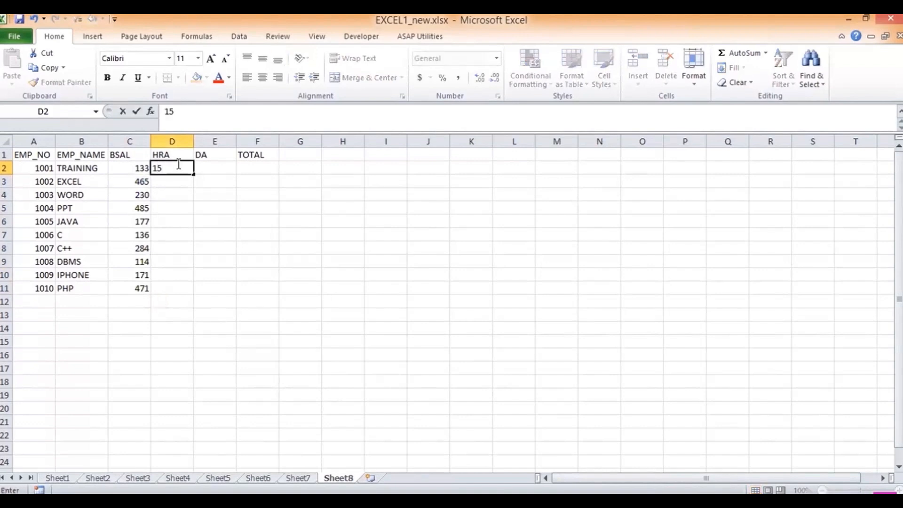
text(%)
key(Return)
- Enter =D2+5% in D3 and fill it down the HRA column to D11
text(=)
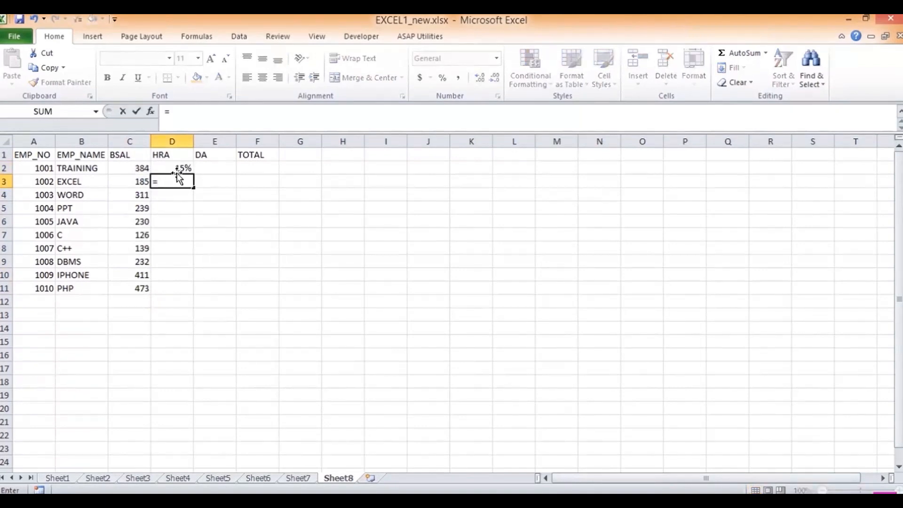
click(175, 168)
text(+5%)
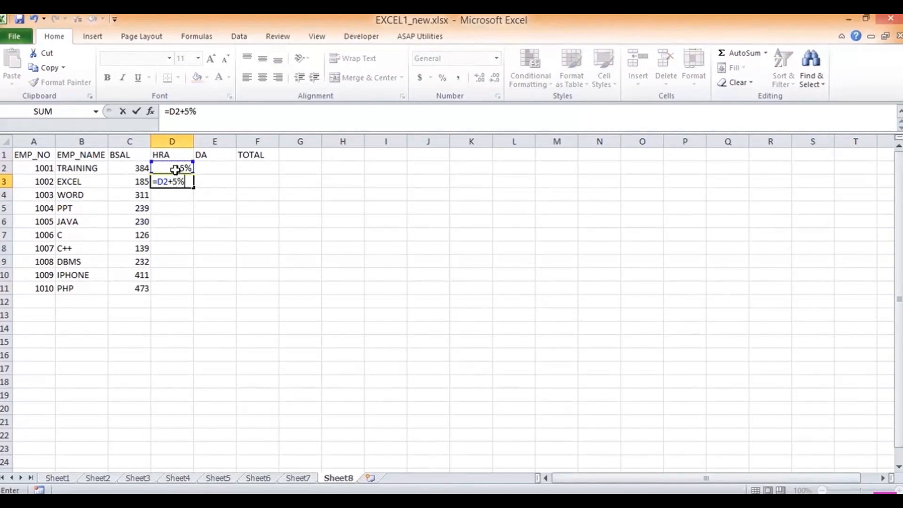
key(Return)
click(179, 183)
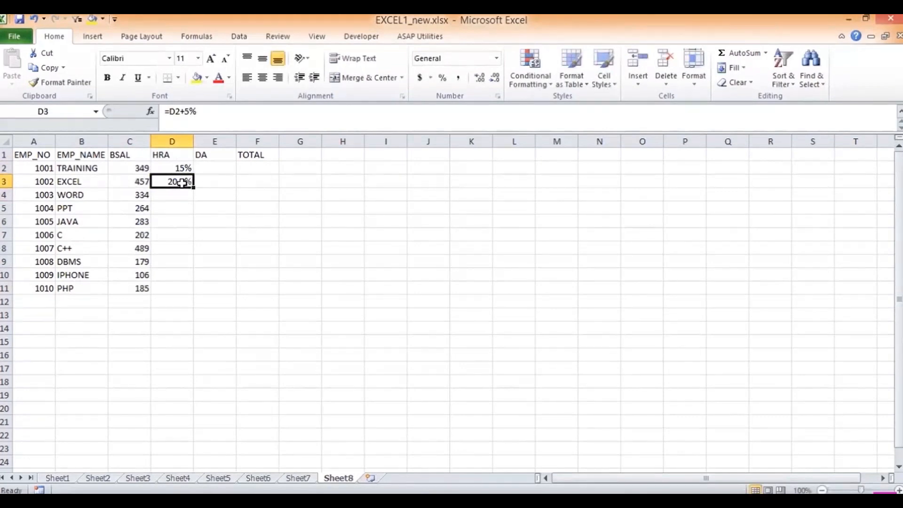
drag(192, 187, 180, 292)
- Enter the first two DA values, 120 in E2 and 150 in E3
click(218, 169)
text(120)
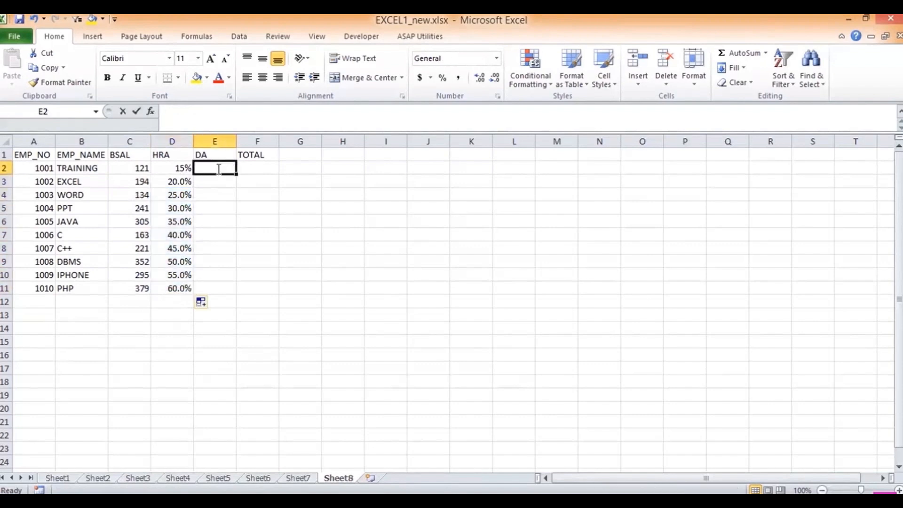
key(Return)
text(150)
key(Return)
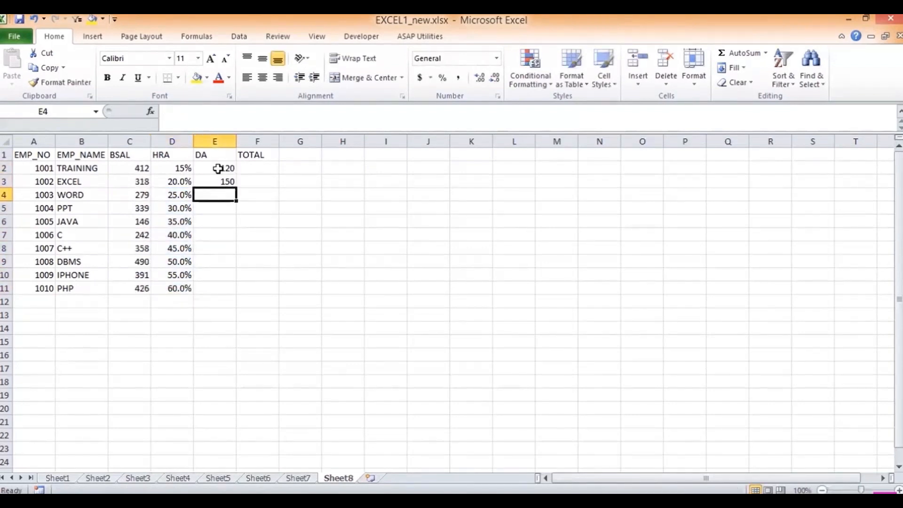
- Enter the fixed DA value 160 in cell E4
text(2)
key(BackSpace)
text(160)
key(Return)
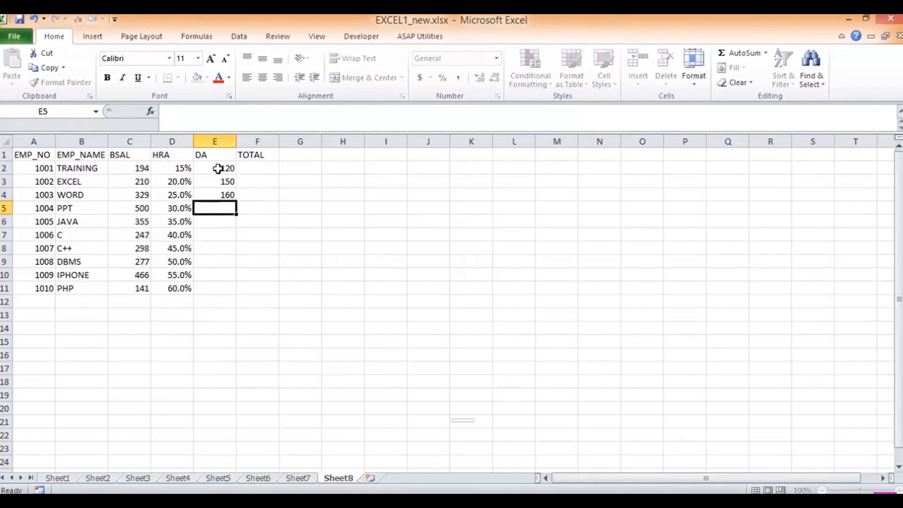
- Enter the formula =E3+50 in E4 and fill it down the DA column to E11
click(218, 168)
key(Down)
key(Down)
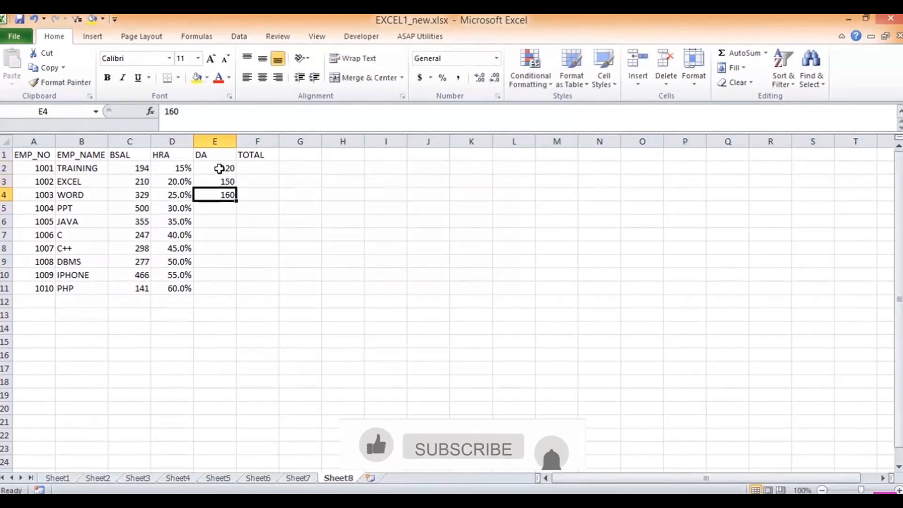
text(=)
click(220, 184)
text(+50)
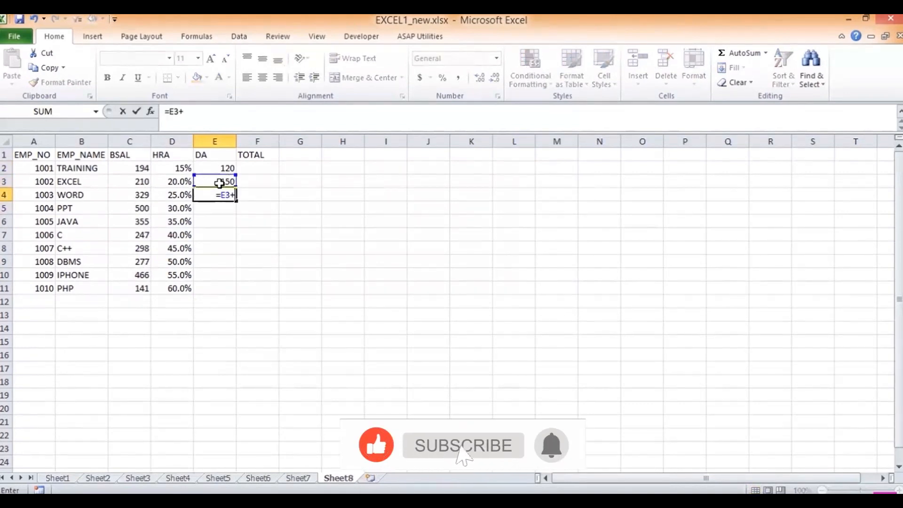
key(Return)
click(223, 195)
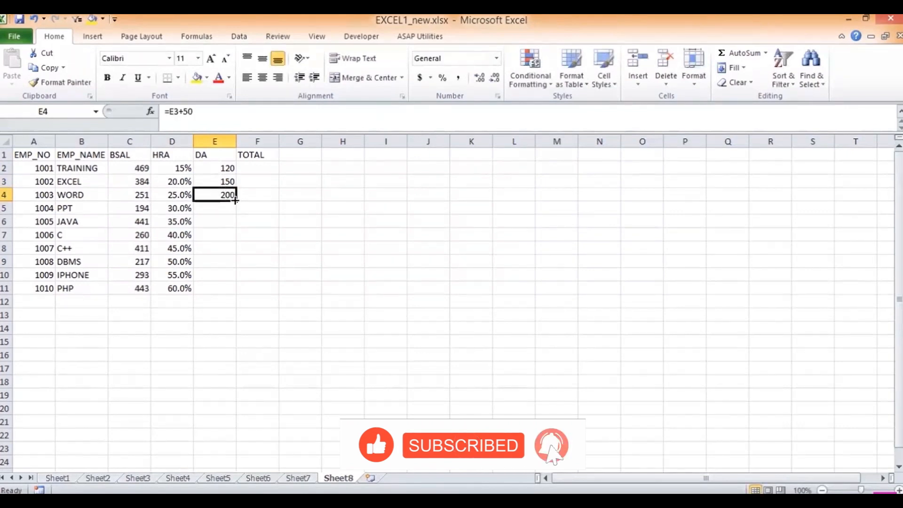
drag(237, 201, 222, 291)
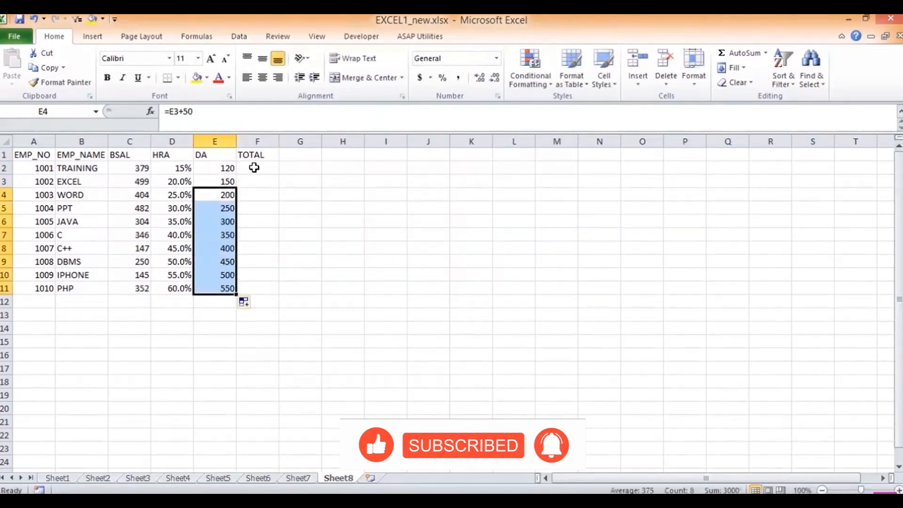
- Enter the formula =C2+C2*D2+E2 in F2 and fill it down the TOTAL column to F11
click(254, 167)
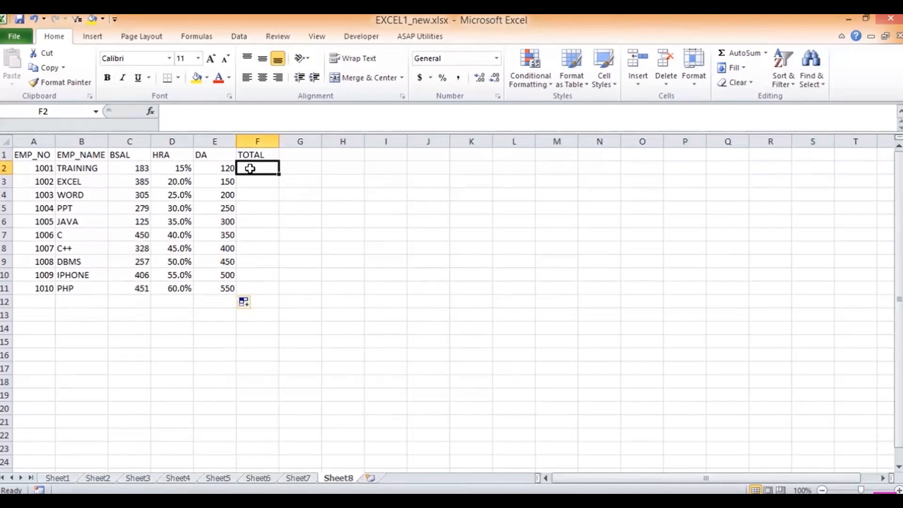
text(=)
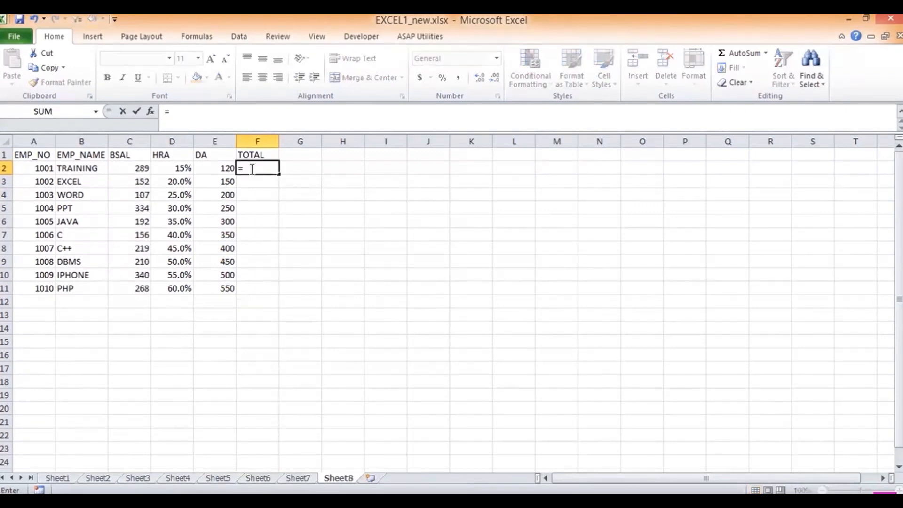
click(135, 168)
text(+)
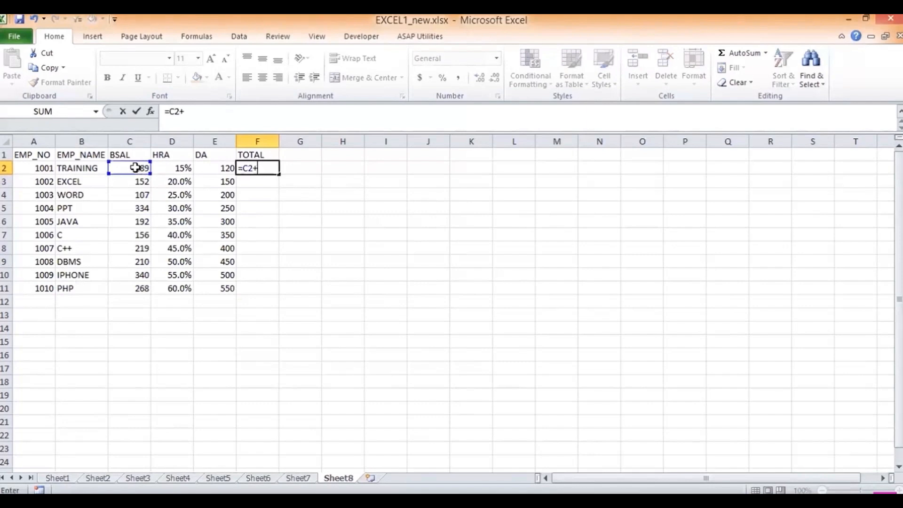
click(137, 167)
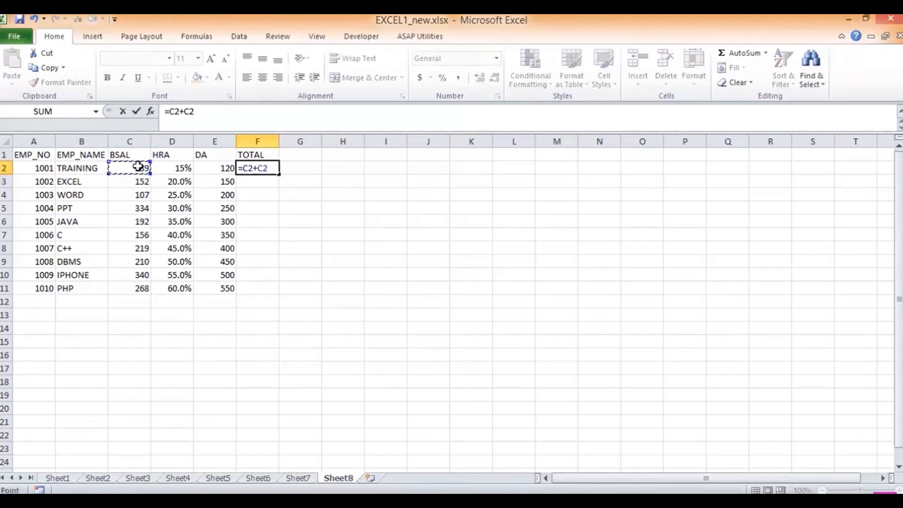
text(*)
click(177, 165)
text(+)
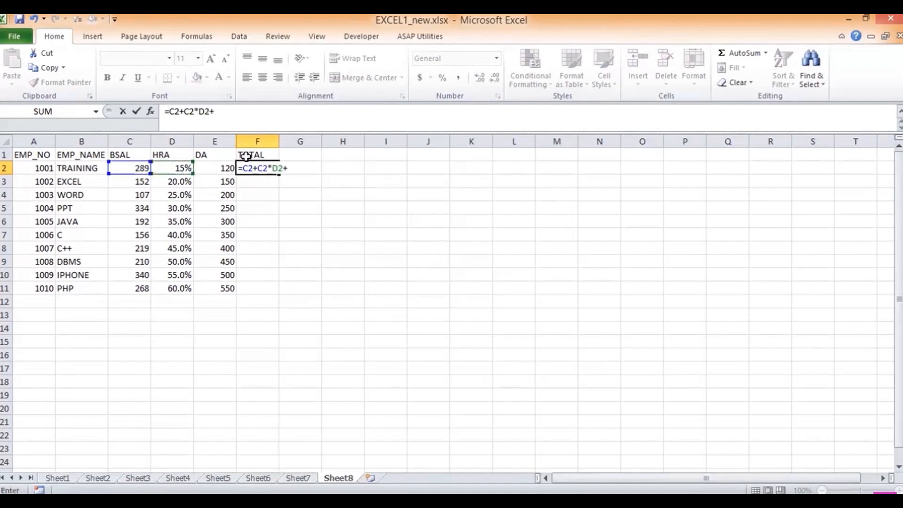
click(220, 169)
key(Return)
click(259, 168)
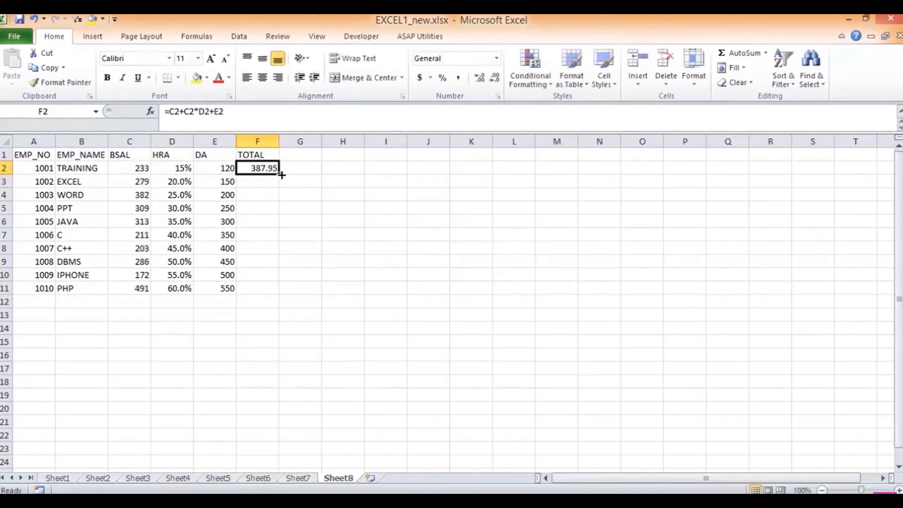
drag(280, 174, 249, 294)
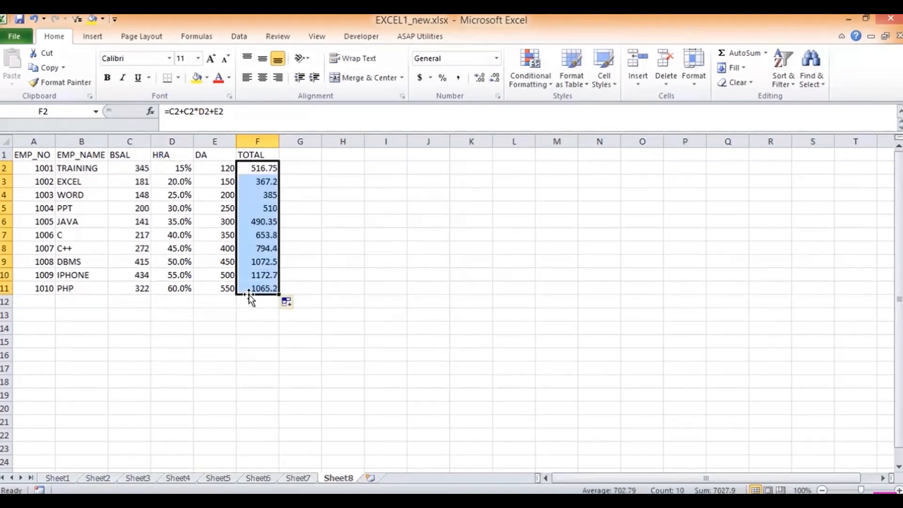
- Recalculate the worksheet several times to regenerate the random BSAL values and their totals
key(F9)
key(F9)
key(F9)
key(F9)
key(F9)
key(F9)
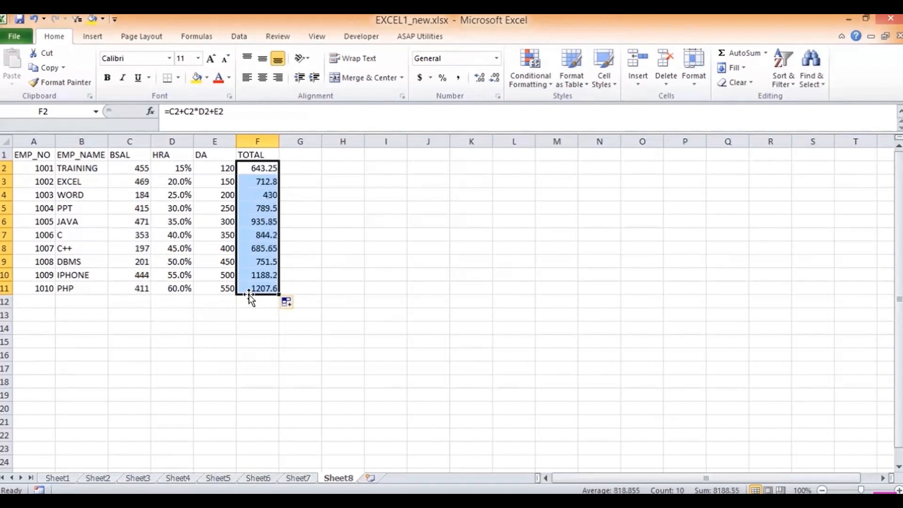
- Copy the table A1:F11, paste it as values only at A15, and apply all borders to the copy
drag(39, 156, 257, 292)
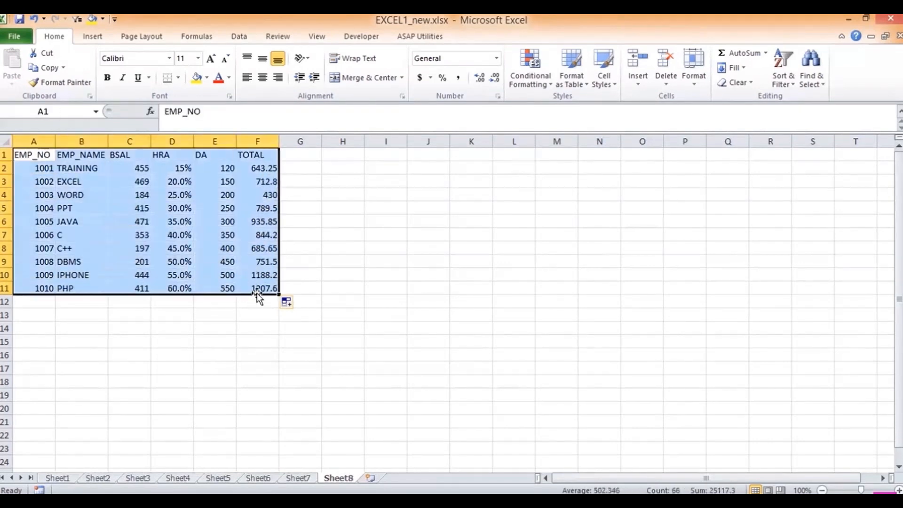
key(ctrl+c)
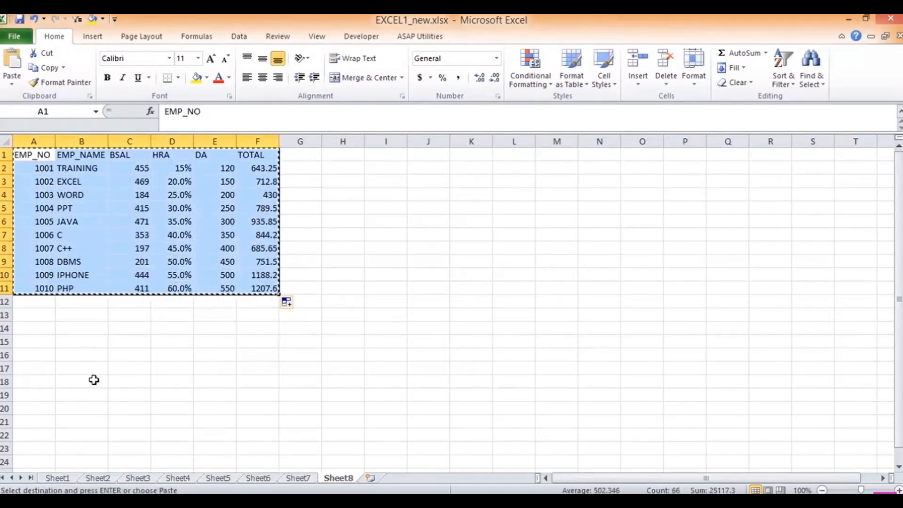
click(38, 342)
click(11, 84)
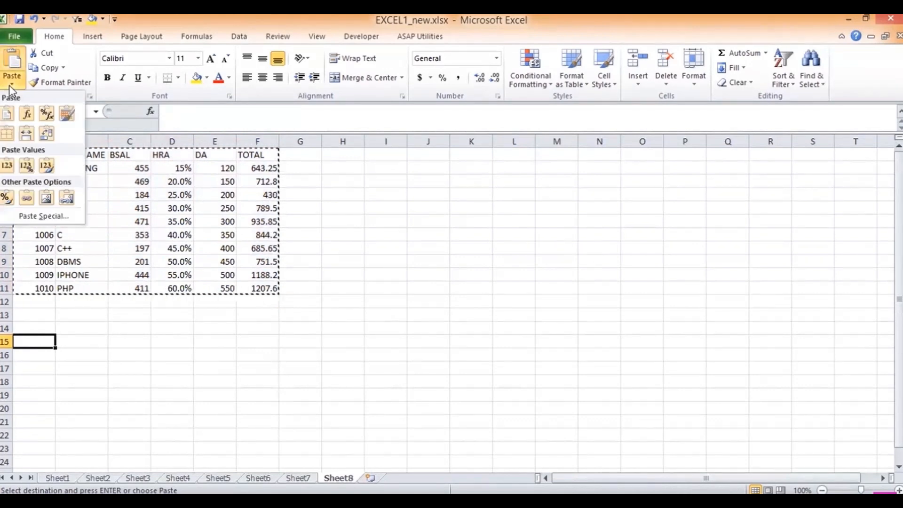
click(6, 166)
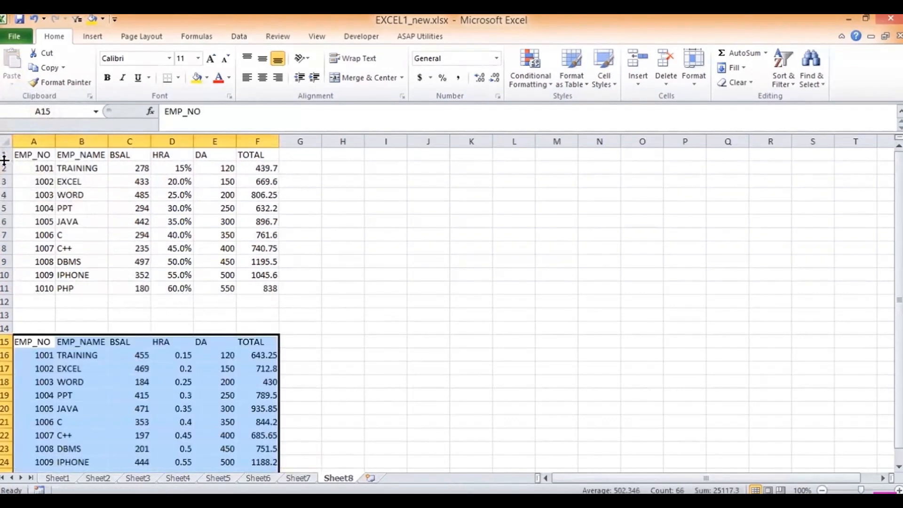
click(182, 78)
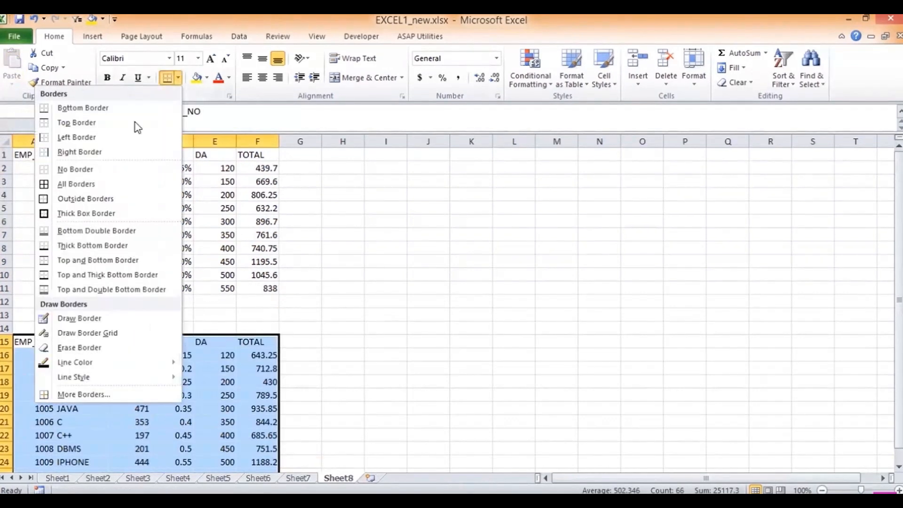
click(73, 183)
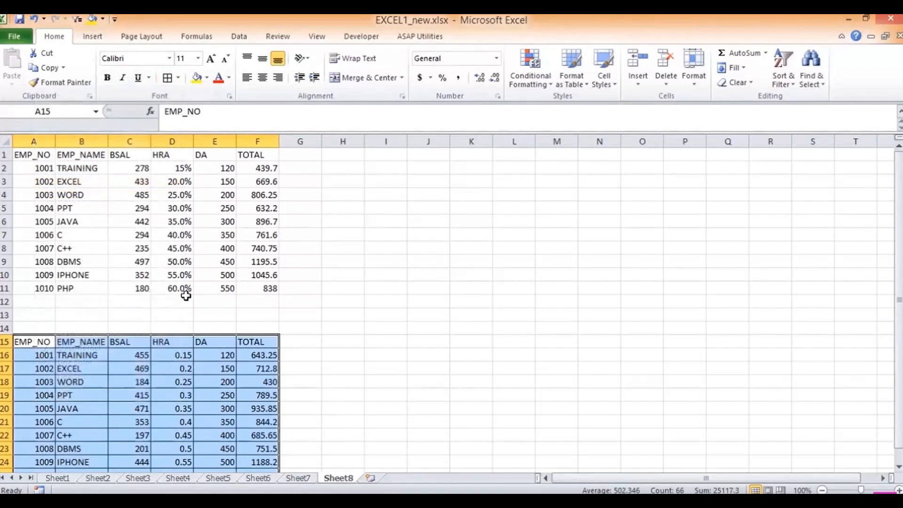
- Look over the bordered copy down to its last row and return to the original table's header row
click(186, 380)
key(Down)
key(Down)
key(Down)
key(Down)
key(Down)
key(Down)
key(Down)
key(Down)
key(Down)
key(Down)
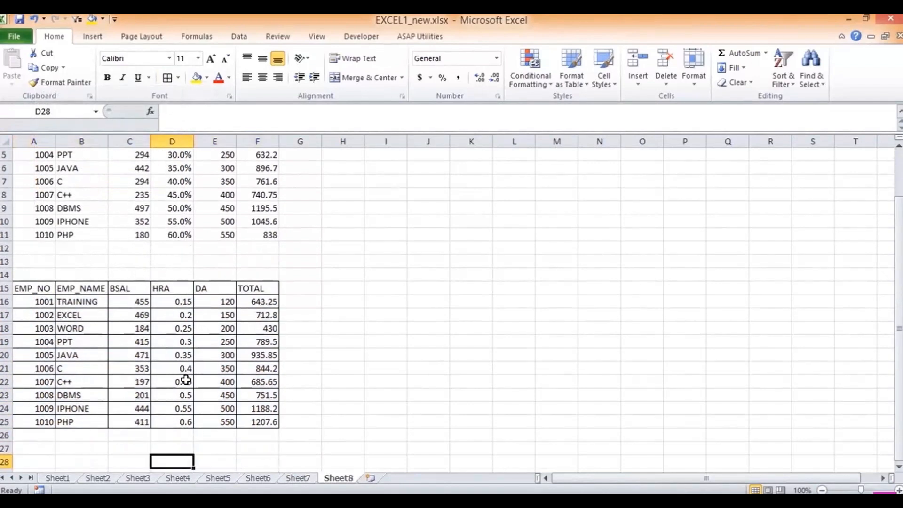
key(Up)
key(Up)
key(Up)
key(Up)
key(Up)
key(Up)
key(Up)
key(Up)
key(Up)
key(Up)
key(Up)
key(Up)
key(Up)
key(Up)
key(Up)
key(Up)
key(Up)
key(Up)
key(Up)
key(Up)
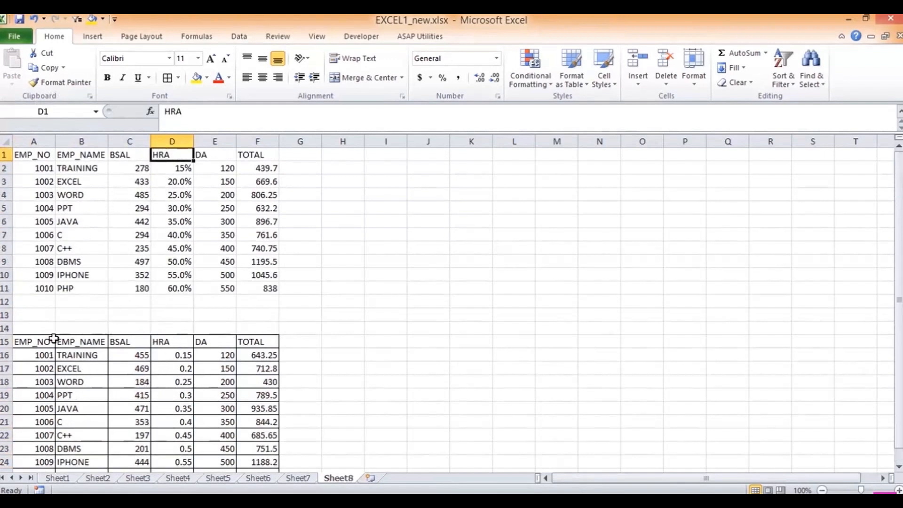
- Recalculate the sheet repeatedly to compare the formula-driven table with the values-only copy
click(154, 364)
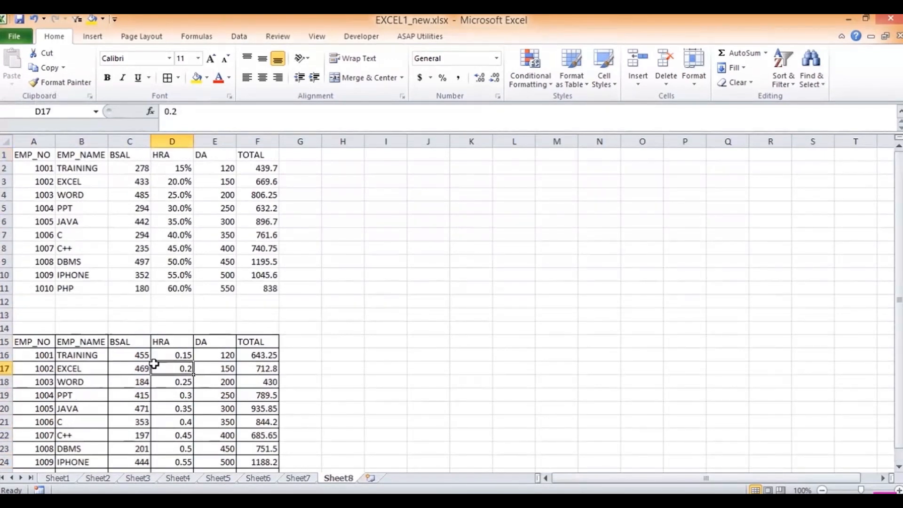
key(F9)
key(F9)
key(F9)
key(F9)
key(F9)
key(F9)
key(F9)
key(F9)
key(F9)
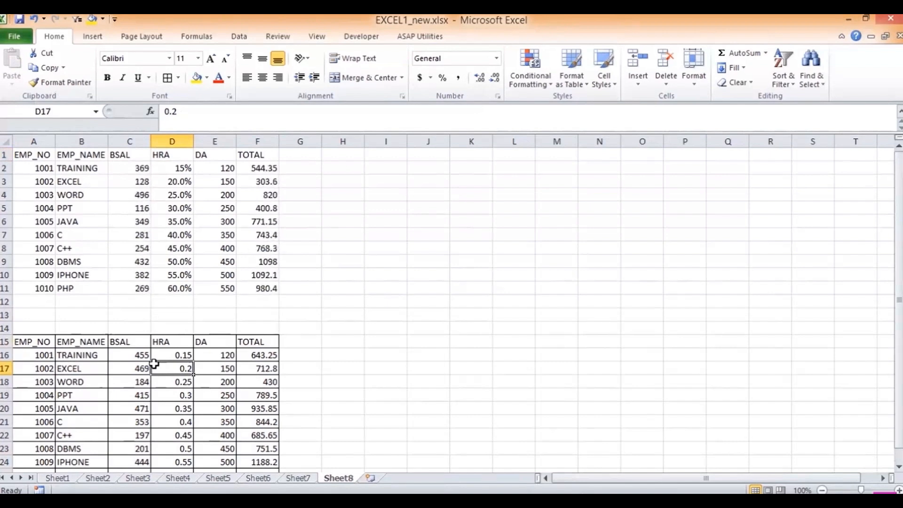
key(F9)
key(F9)
key(F9)
key(F9)
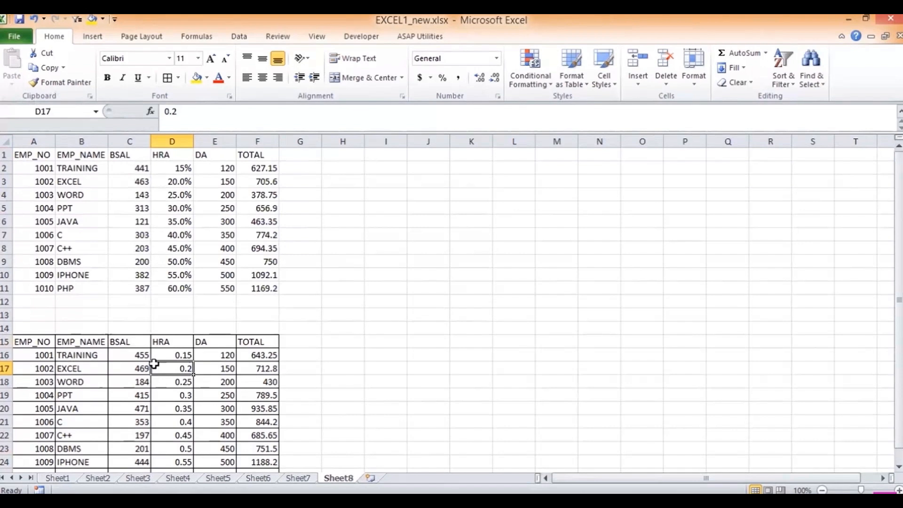
key(F9)
key(F9)
key(F9)
key(F9)
key(F9)
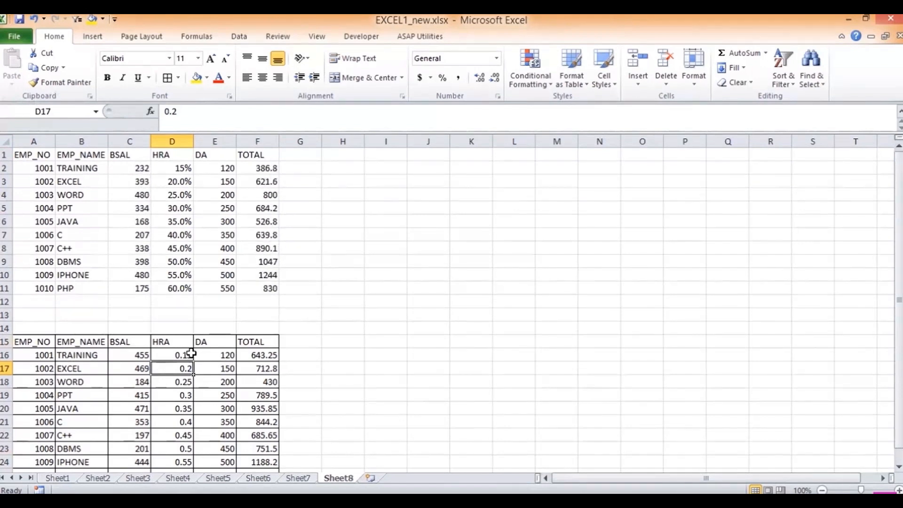
- Format the copied table's HRA values in D16:D25 as Percentage
drag(188, 353, 172, 447)
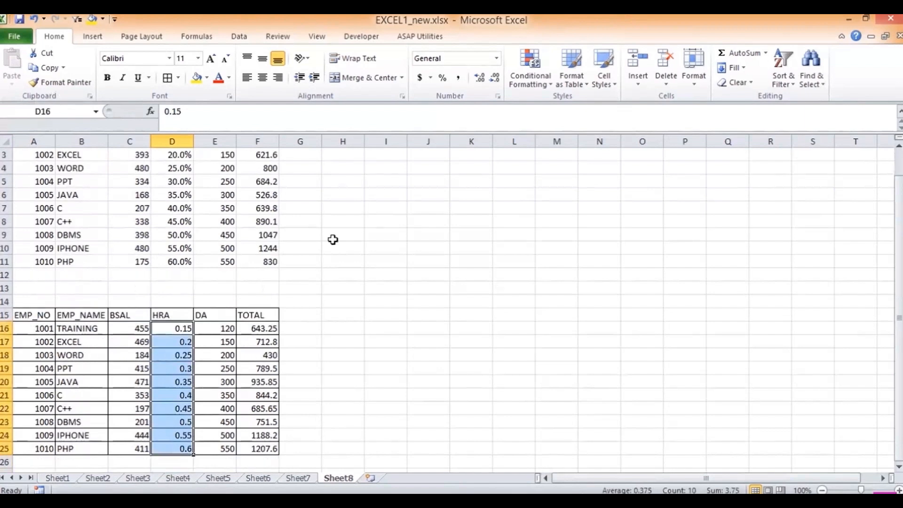
click(495, 58)
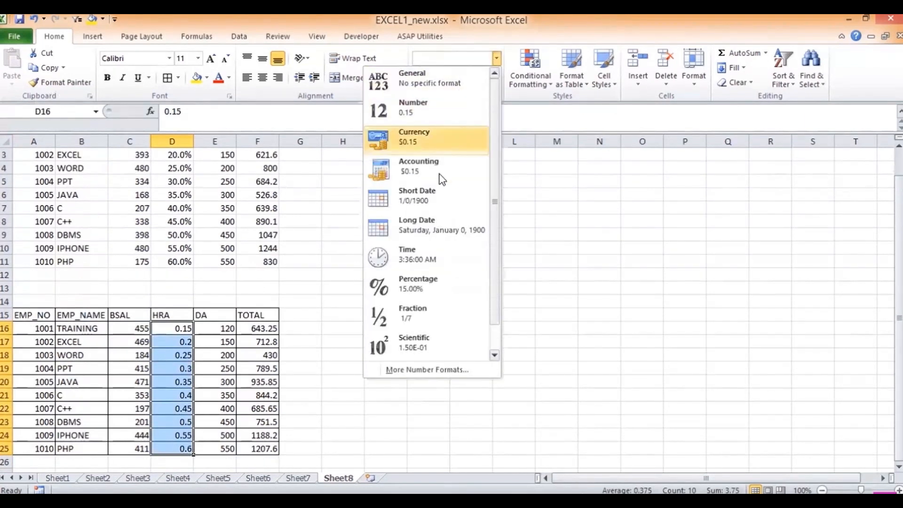
click(407, 284)
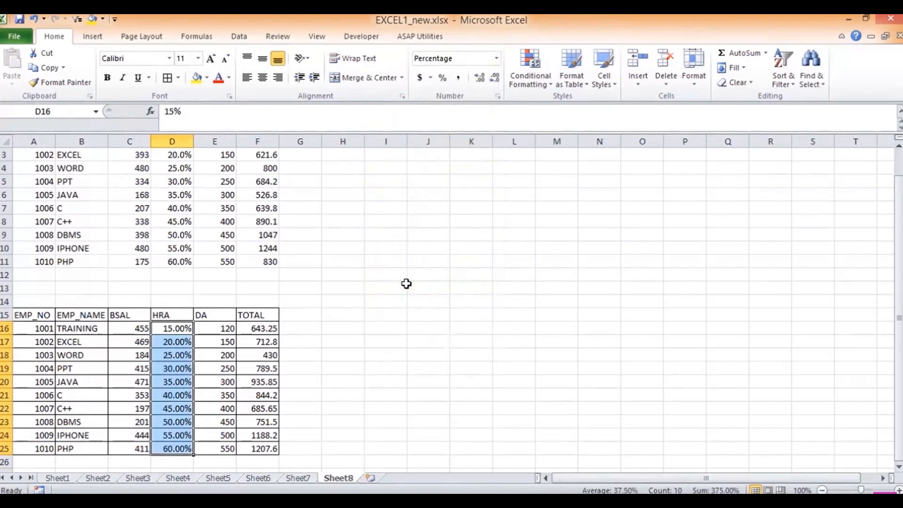
- Inspect the contents of the first record across row 16 of the copied table
click(97, 327)
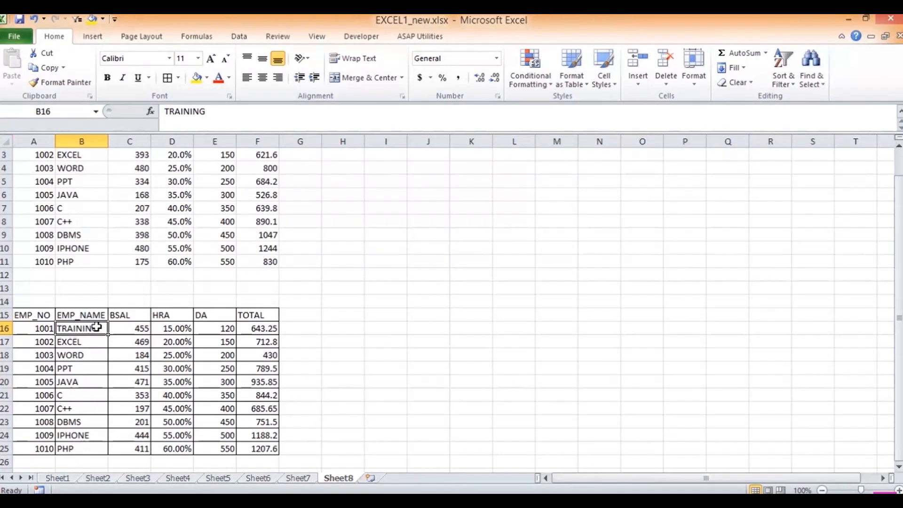
key(Right)
key(Right)
key(Right)
key(Right)
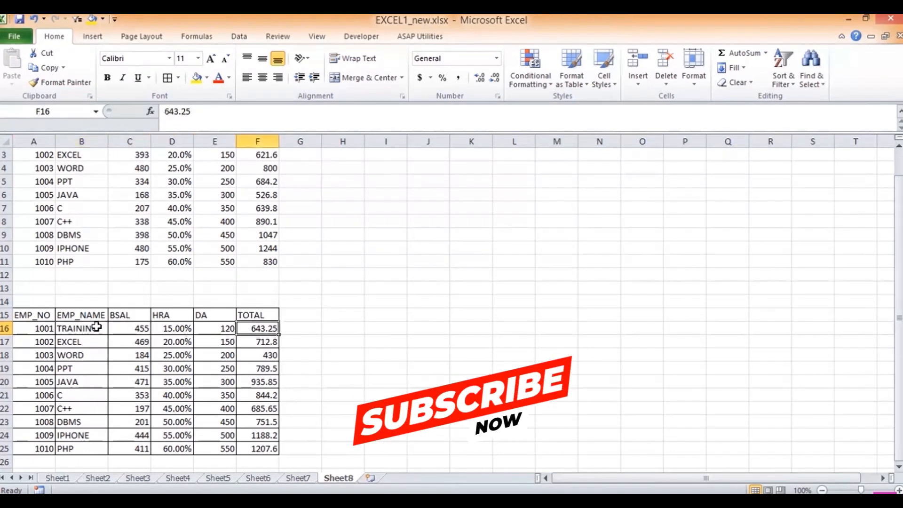
key(Left)
key(Left)
key(Left)
key(Left)
key(Left)
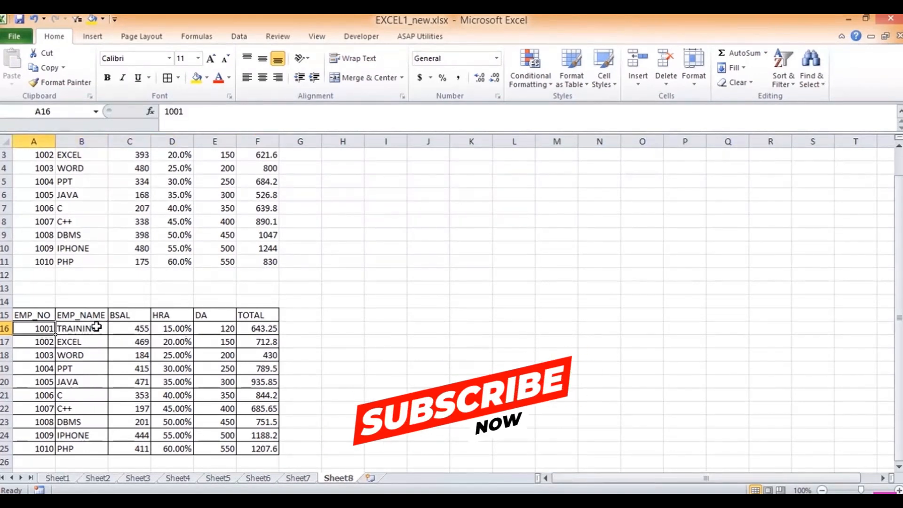
key(Right)
key(Right)
key(Right)
key(Right)
key(Right)
- Compare the TOTAL column's formulas in the original table with the fixed totals in the copied table
key(Up)
key(Up)
key(Up)
key(Up)
key(Up)
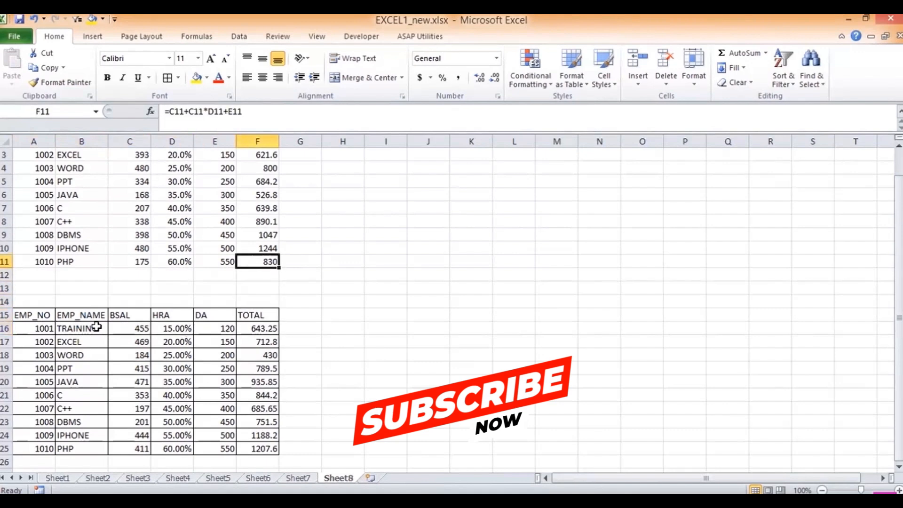
key(Down)
key(Down)
key(Down)
key(Down)
key(Down)
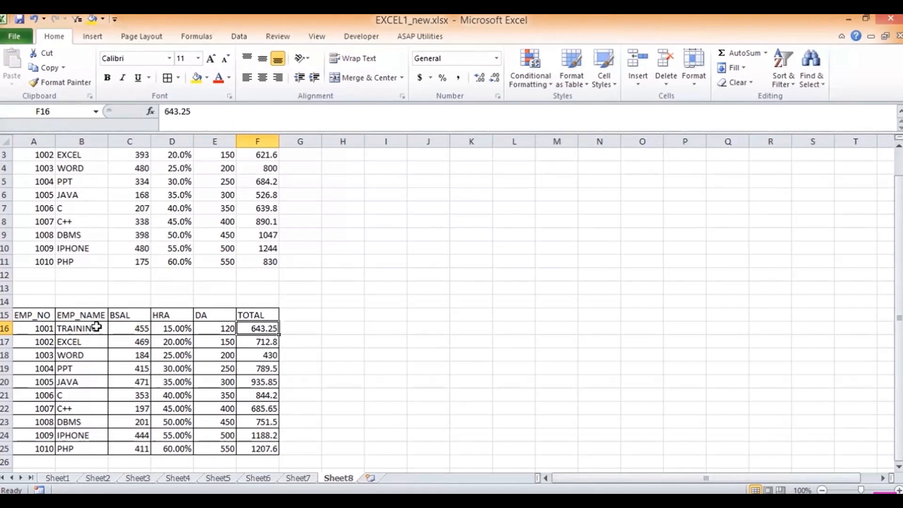
key(Up)
key(Up)
key(Up)
key(Up)
key(Up)
key(Up)
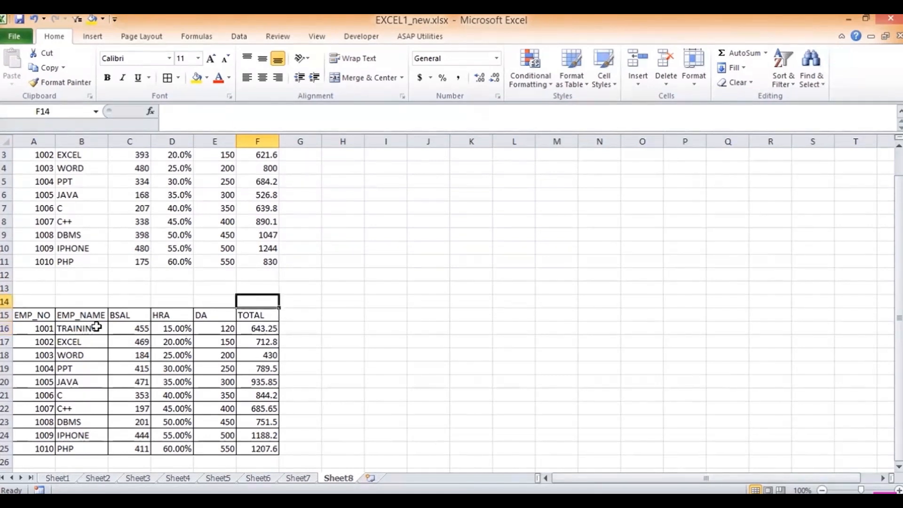
key(Down)
key(Down)
key(Down)
key(Down)
key(Down)
key(Down)
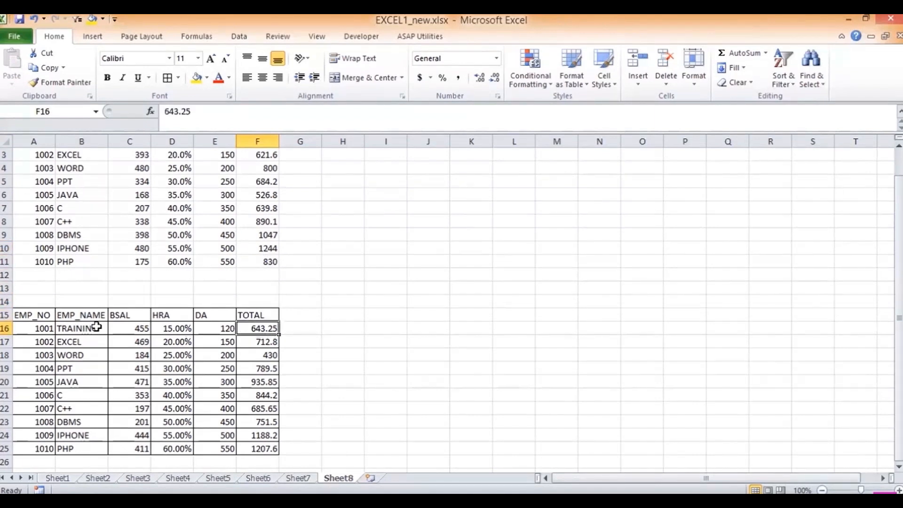
key(Up)
key(Up)
key(Up)
key(Up)
key(Up)
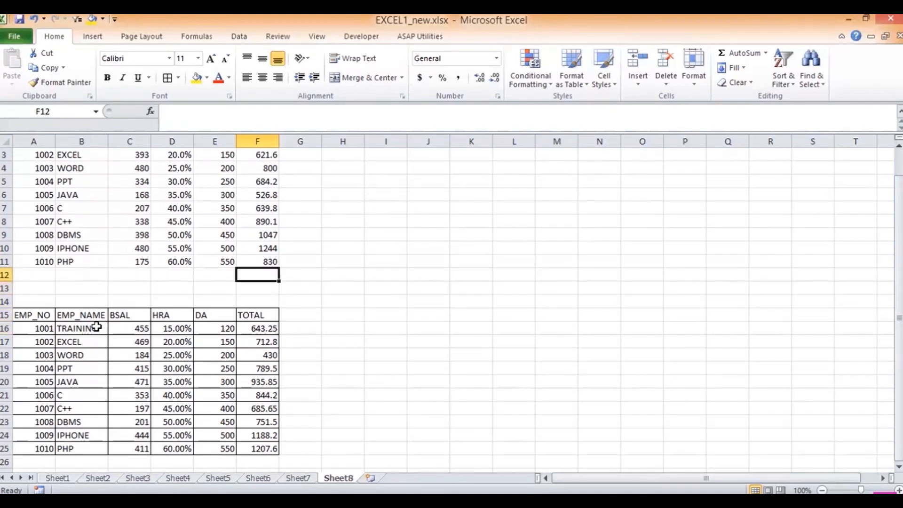
key(Down)
key(Down)
key(Down)
key(Down)
key(Down)
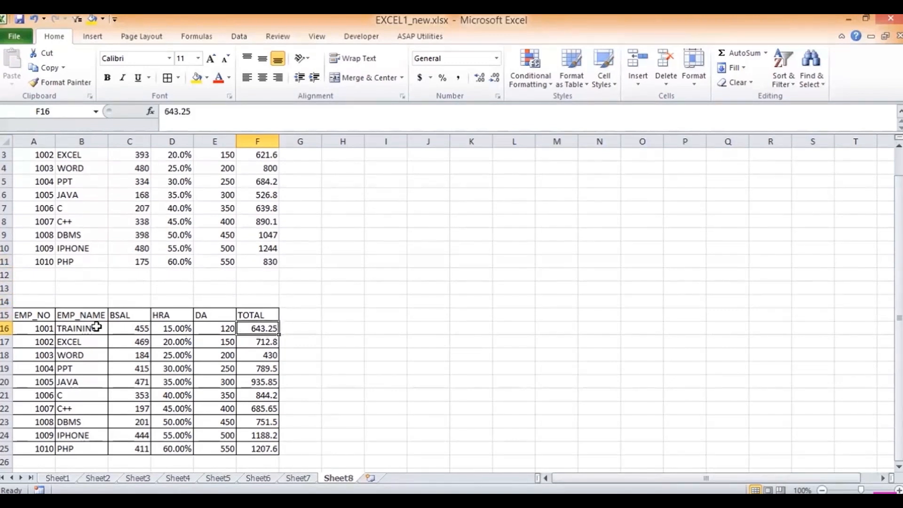
key(Up)
key(Up)
key(Up)
key(Up)
key(Up)
key(Up)
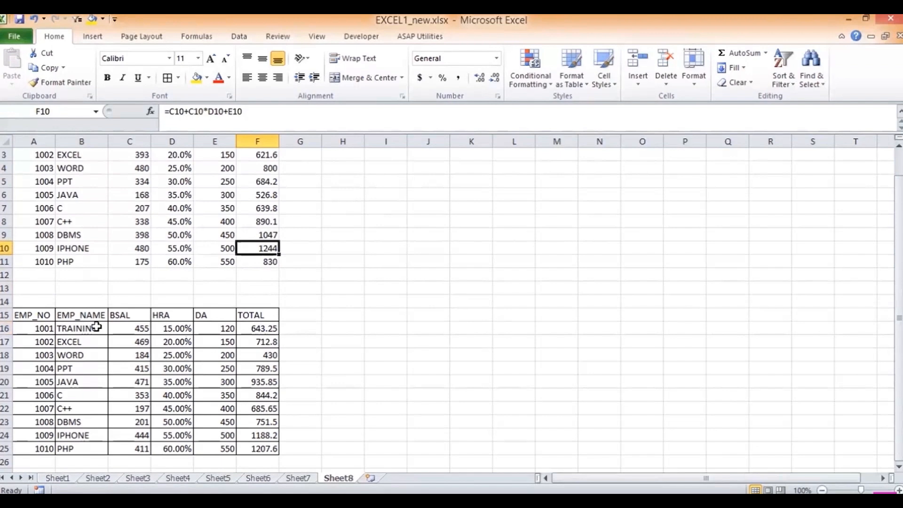
key(Up)
key(Up)
key(Up)
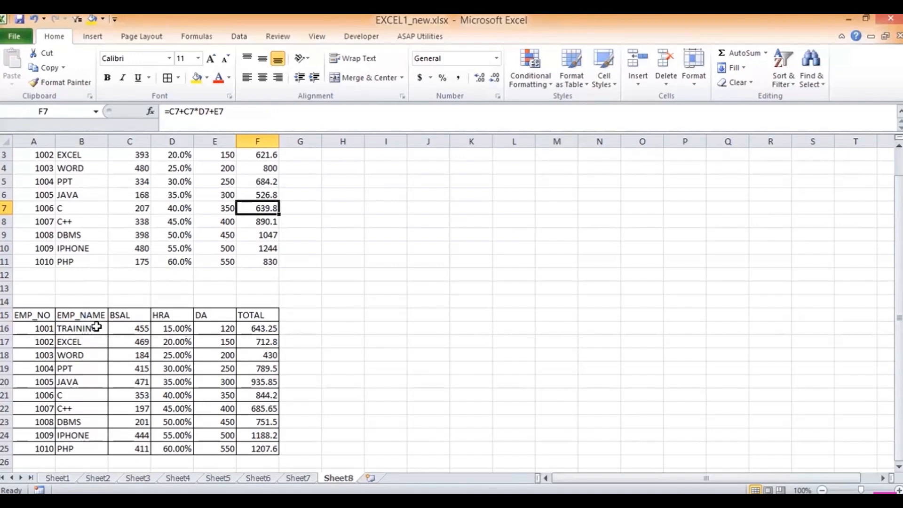
key(Down)
key(Down)
key(Down)
key(Down)
key(Down)
key(Down)
key(Down)
key(Down)
key(Down)
key(Down)
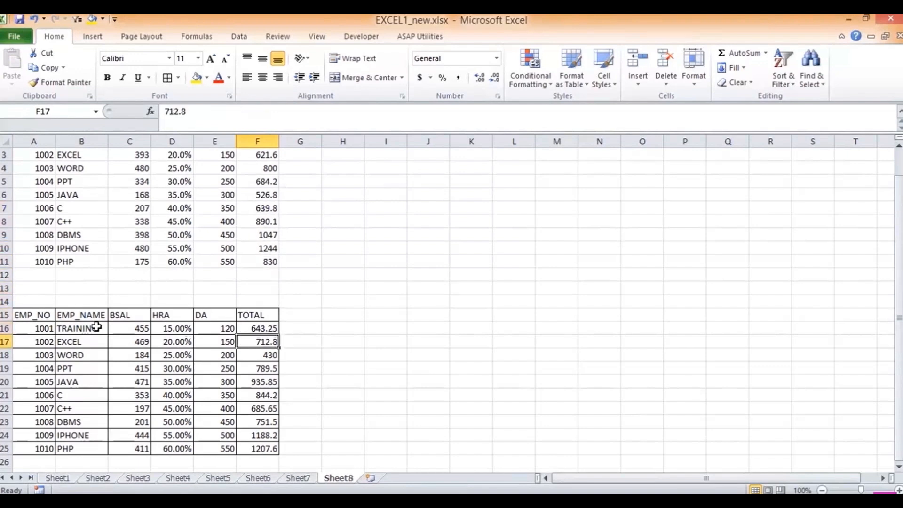
- Start a LOOKUP formula in I17 to view its argument syntax, and remove the function name
key(Right)
key(Right)
key(Right)
text(=VL)
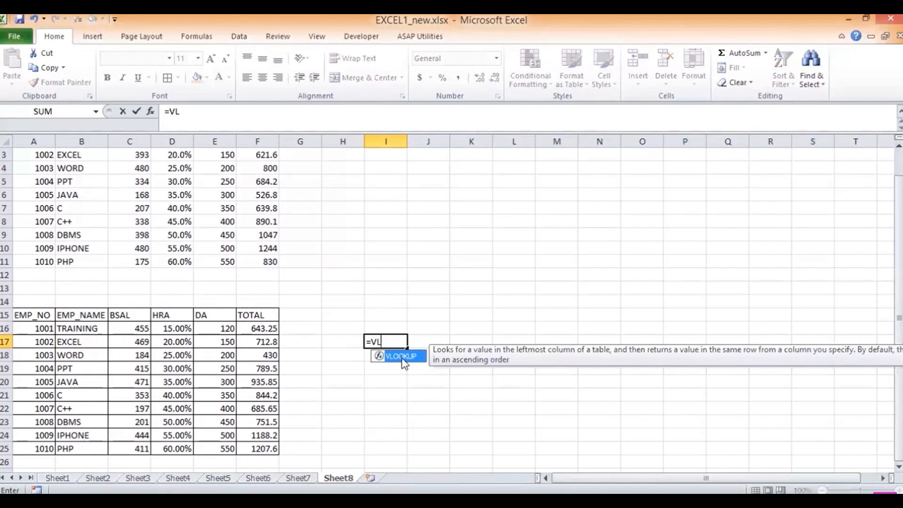
key(Escape)
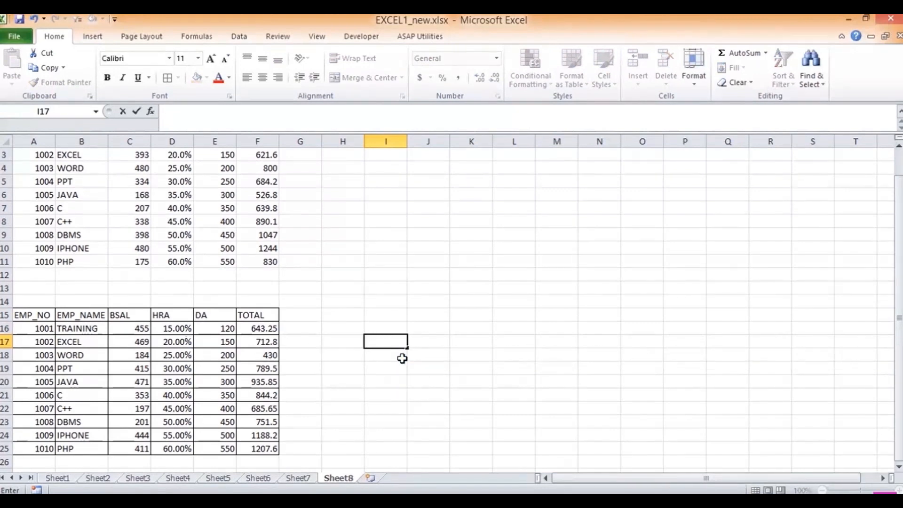
text(=LOO)
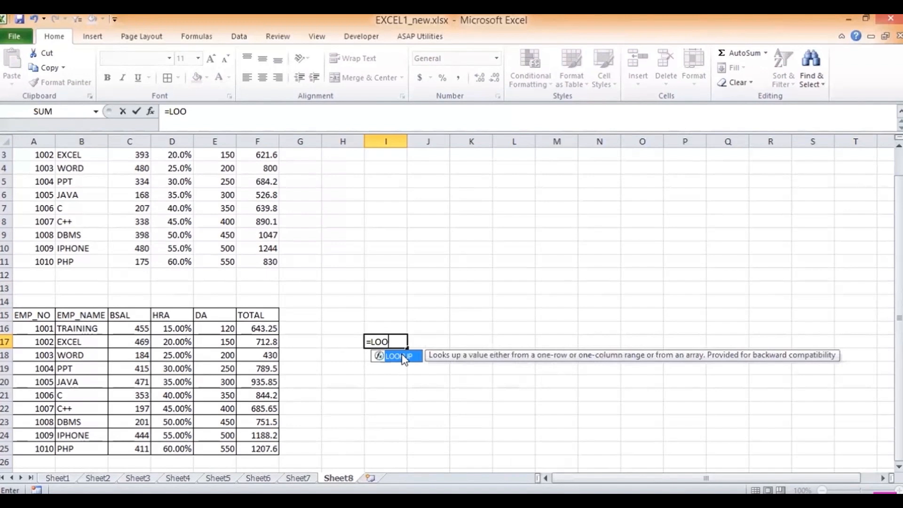
double_click(399, 356)
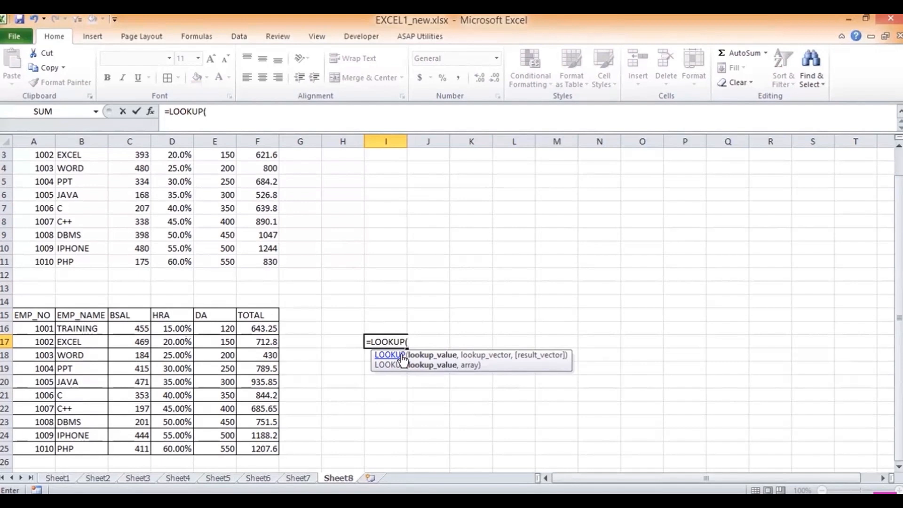
key(BackSpace)
key(BackSpace)
key(BackSpace)
key(BackSpace)
key(BackSpace)
key(BackSpace)
key(BackSpace)
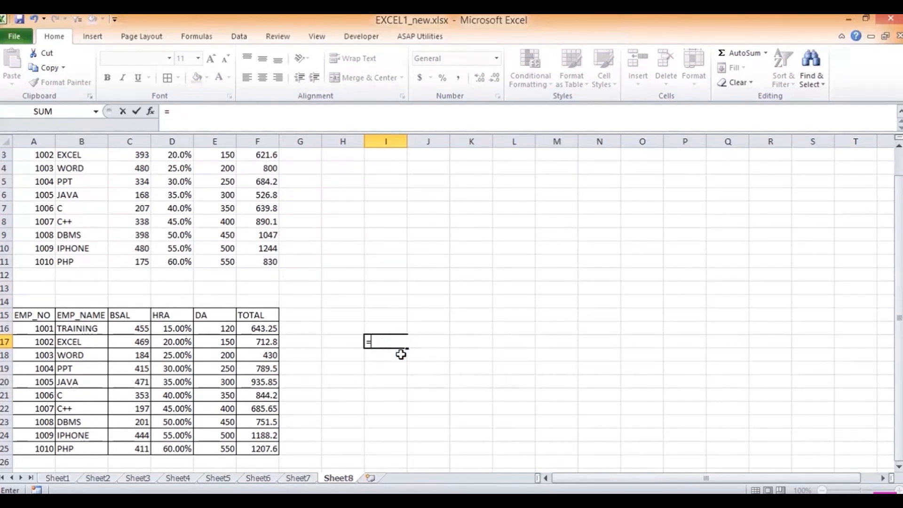
- Insert the VLOOKUP function in I17 to view its argument syntax, and clear it again
text(VL)
double_click(403, 356)
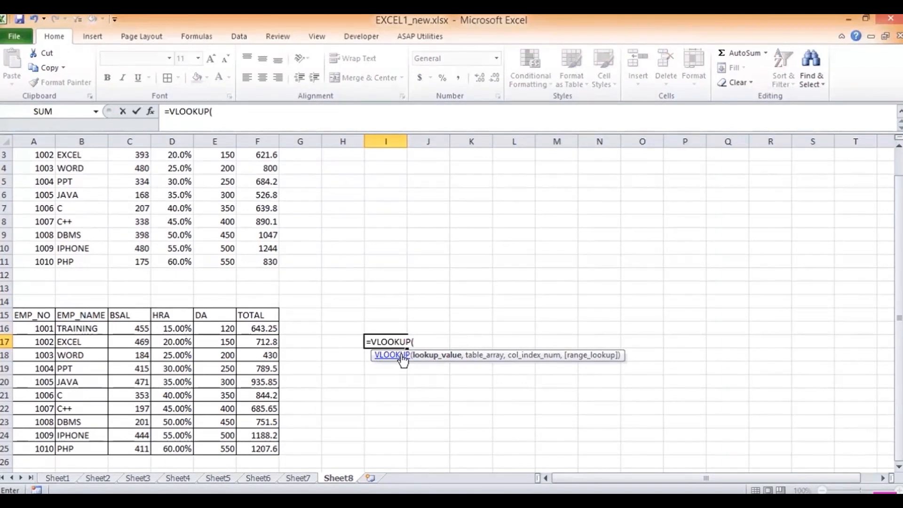
key(BackSpace)
key(BackSpace)
key(BackSpace)
key(BackSpace)
key(BackSpace)
key(BackSpace)
key(BackSpace)
key(BackSpace)
- Bring up the LOOKUP function's argument syntax in I17 once more and cancel the formula
text(LOO)
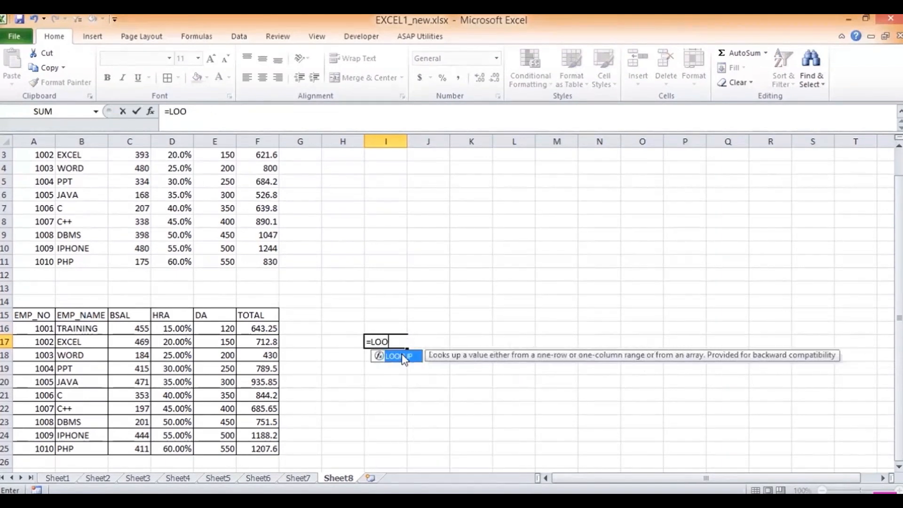
double_click(403, 356)
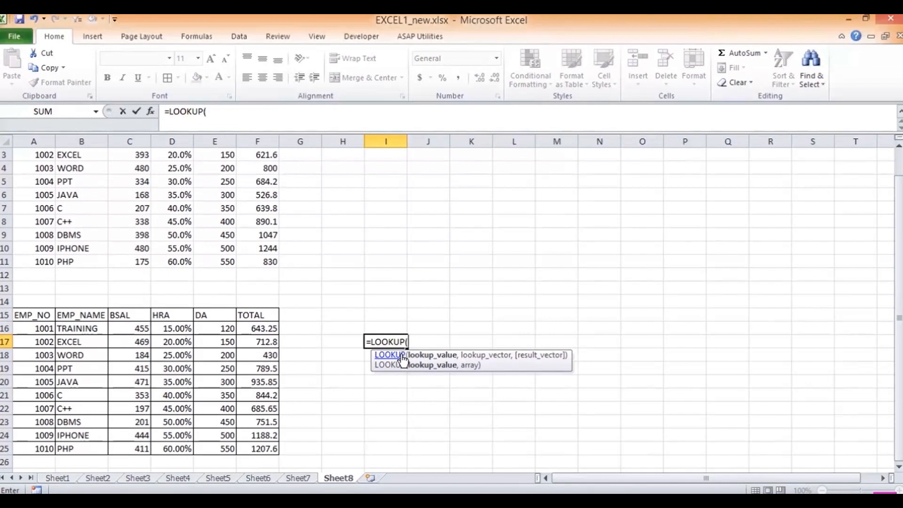
key(BackSpace)
key(BackSpace)
key(BackSpace)
key(BackSpace)
key(BackSpace)
key(Escape)
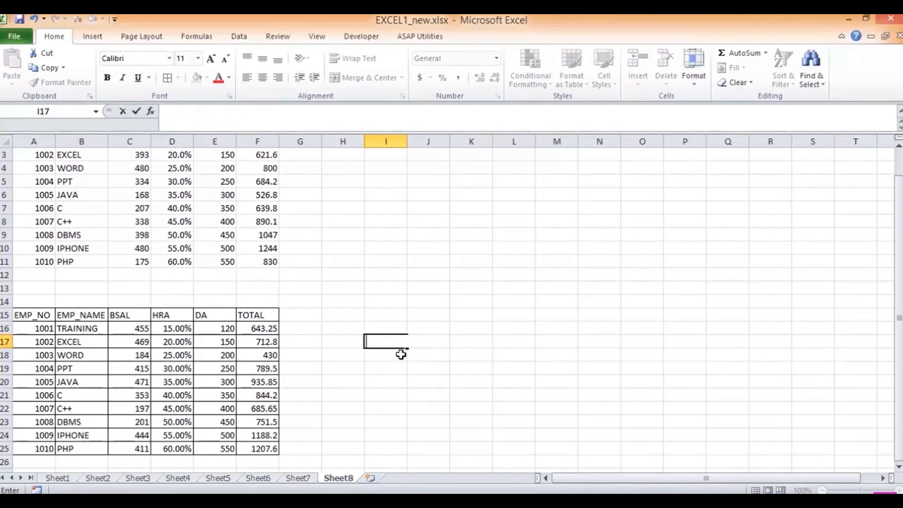
- List the function names LOOKUP, VLOOKUP and HLOOKUP in cells I17 to I19
text(LOOKUP)
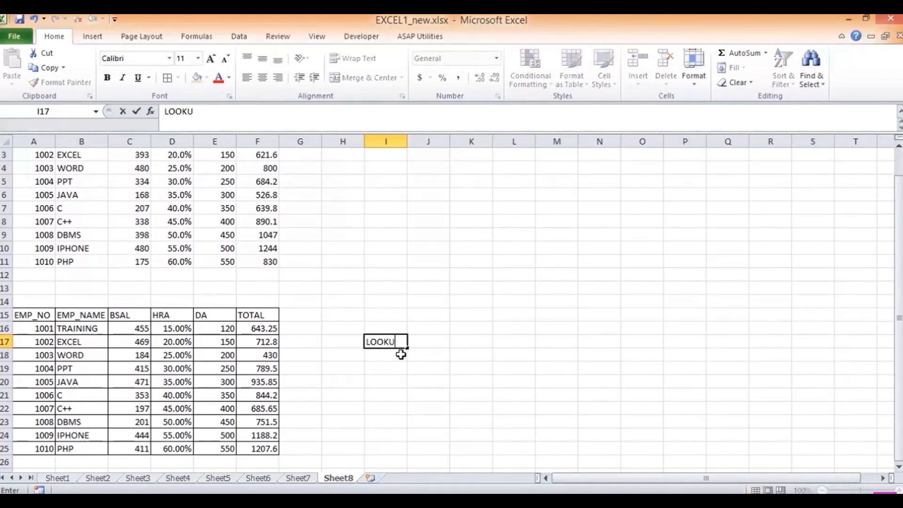
key(Return)
text(VLOOKUP)
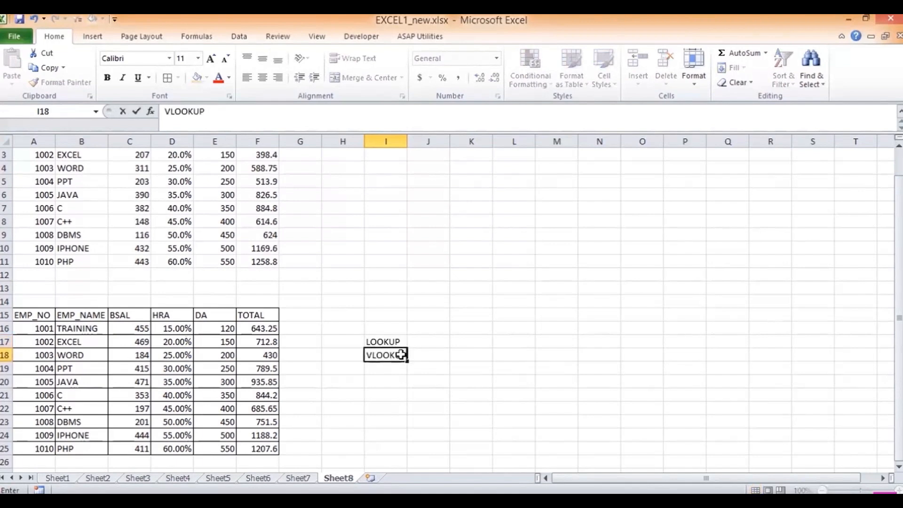
key(Return)
text(HLOO)
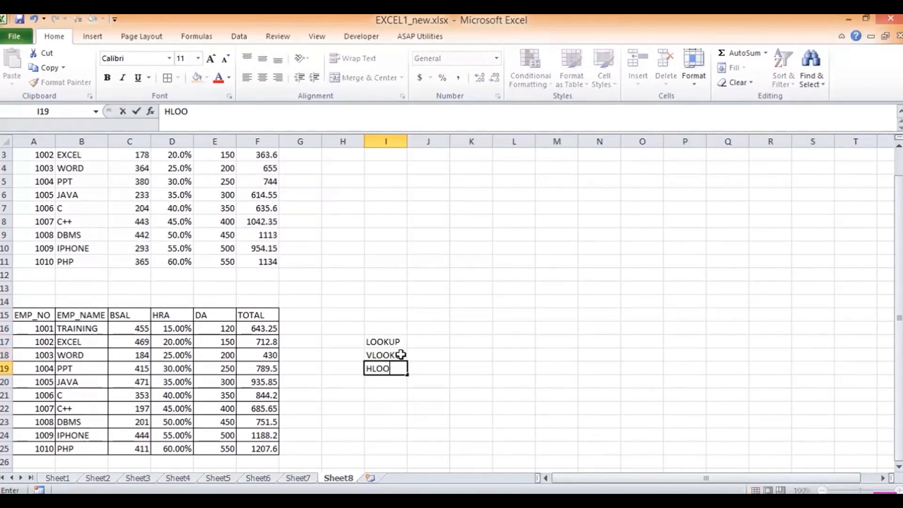
text(KUP)
key(Return)
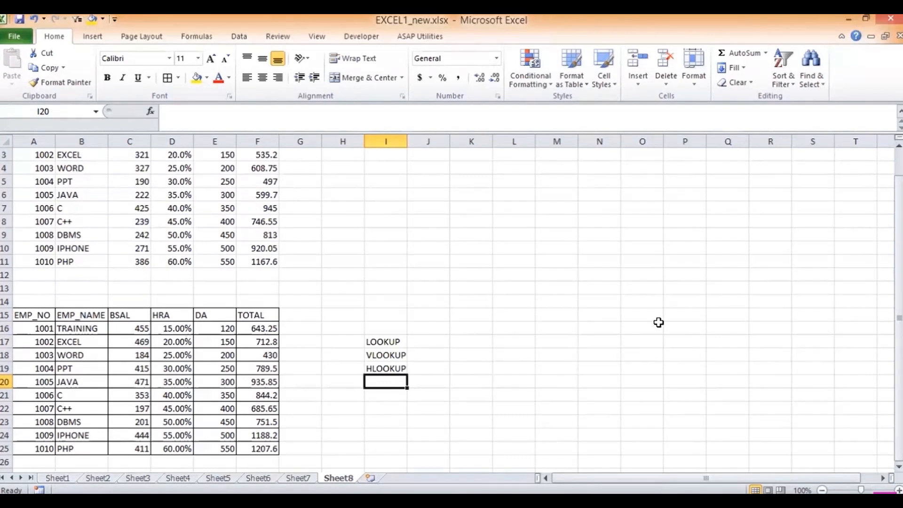
- Add XLOOKUP to the function list in I20 and delete it again
text(XLOOKUP)
key(Return)
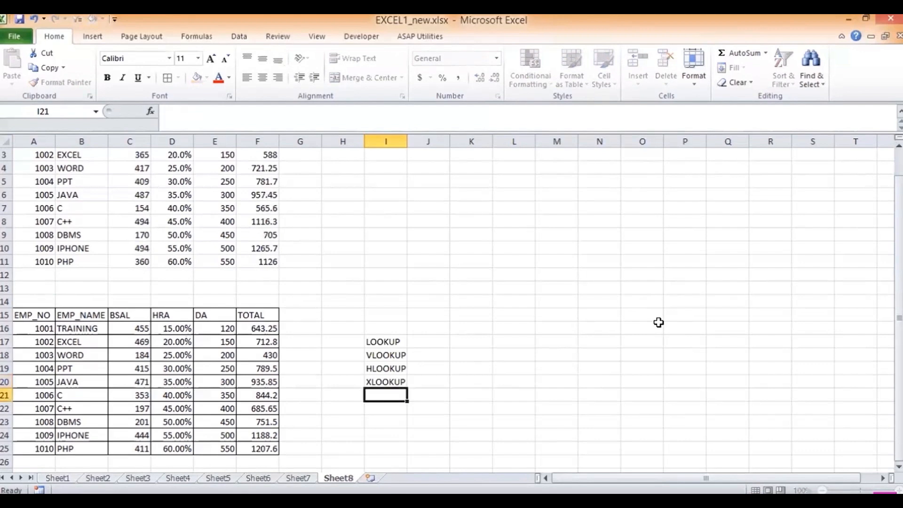
key(Up)
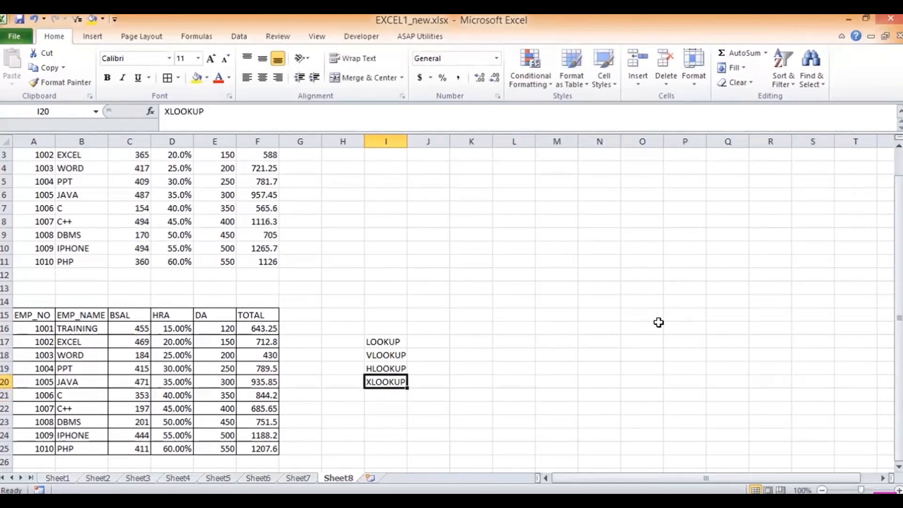
key(Delete)
key(Up)
key(Up)
key(Up)
key(Down)
key(Down)
key(Down)
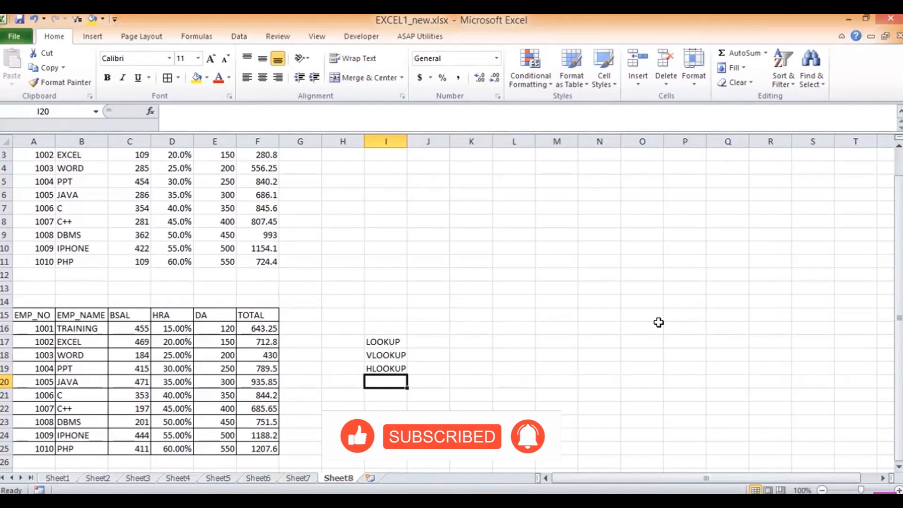
- Enter the description VERTICAL LOOKUP beside VLOOKUP in J18
key(Up)
key(Right)
key(Up)
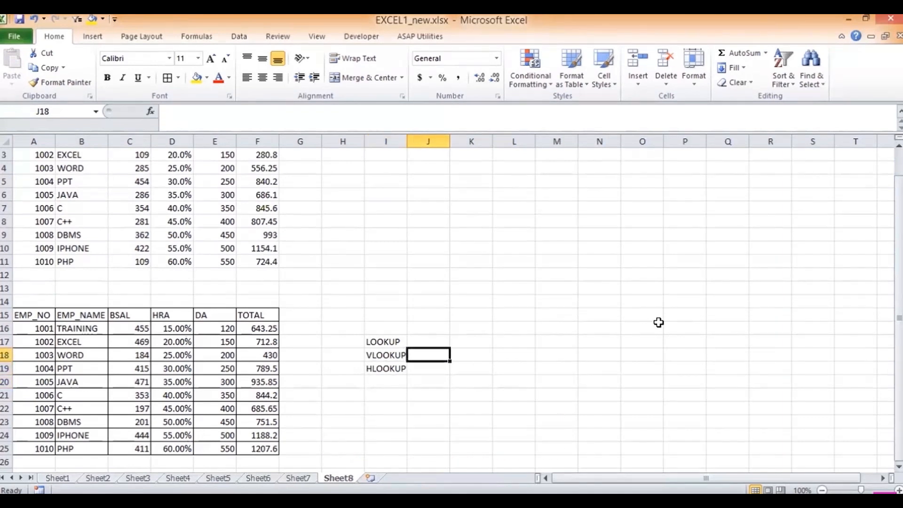
text(VERTICA)
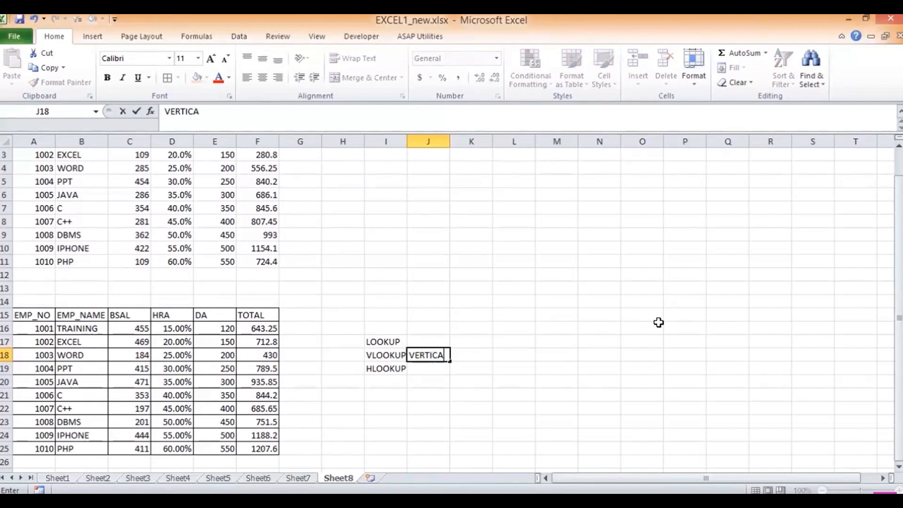
text(L LOOKUP)
key(Return)
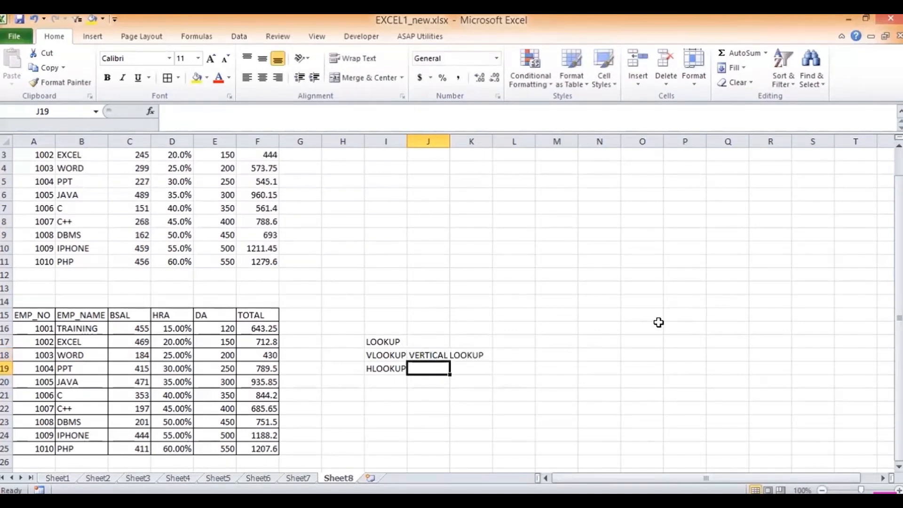
- Enter the description HORIZONTAL LOOKUP beside HLOOKUP in J19
text(HORI)
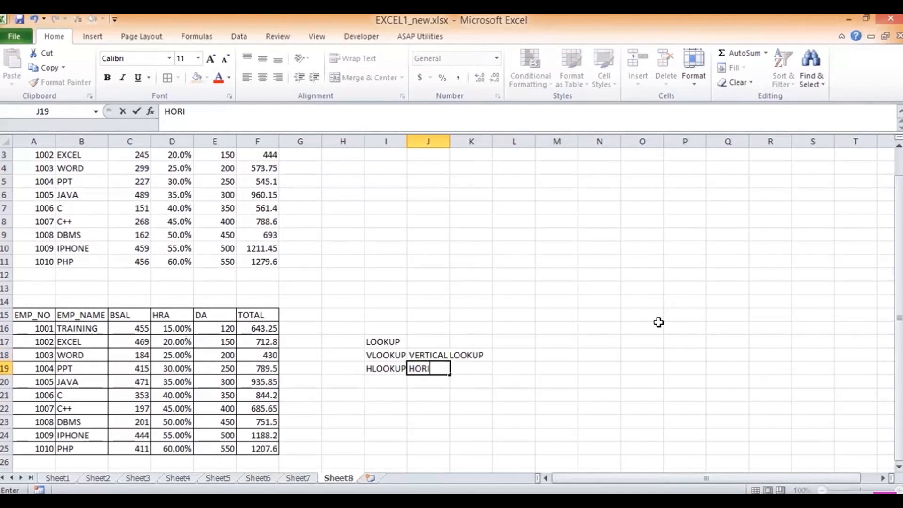
text(ZONTAL LI)
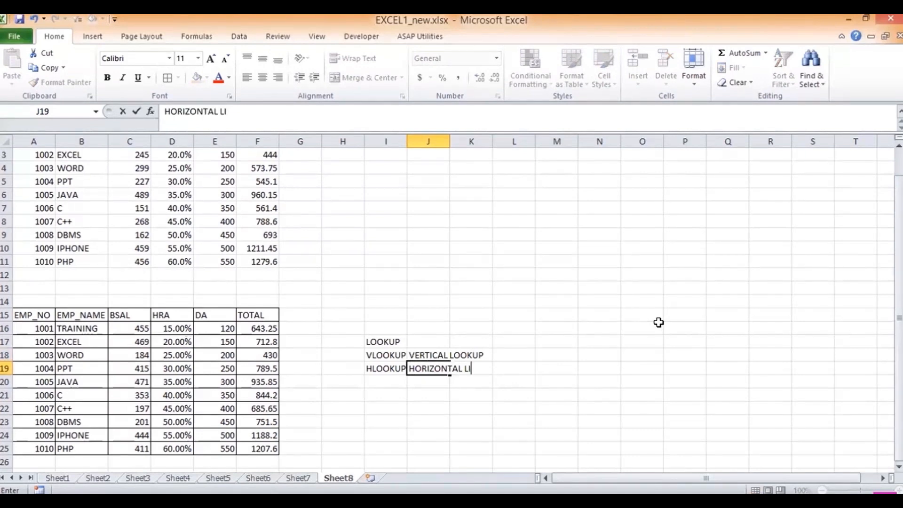
text(IKU)
key(BackSpace)
key(BackSpace)
key(BackSpace)
key(BackSpace)
text(OOKUP)
key(Return)
- Enter the description LOOKUP in J17 beside the first function name
key(Up)
key(Up)
key(Up)
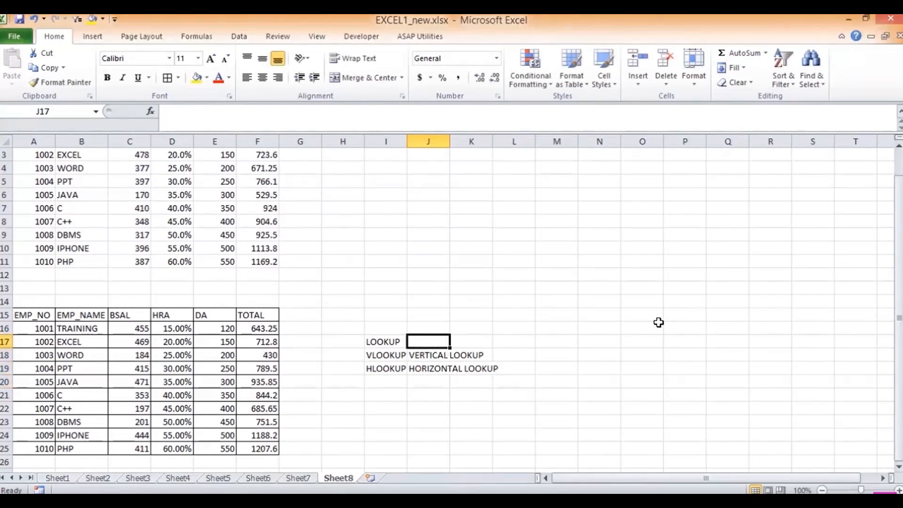
text(LOOKUP)
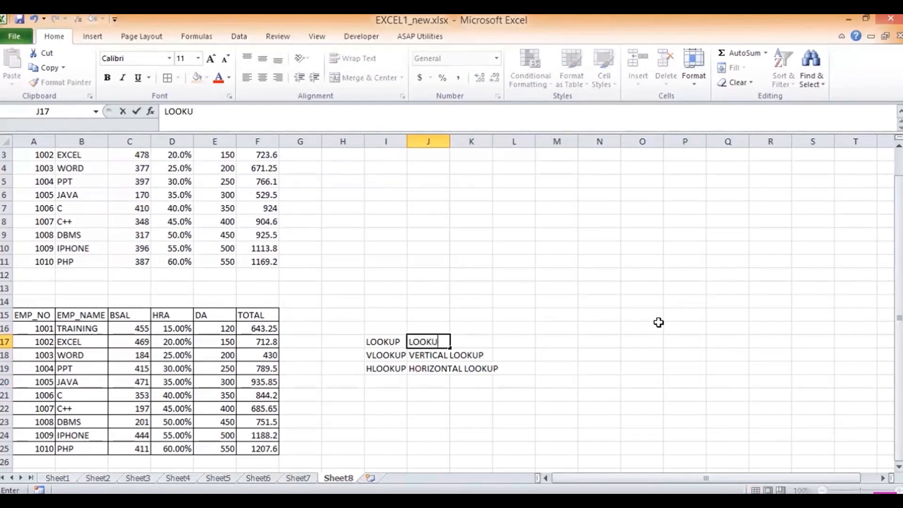
key(Return)
- Enter the heading SEARCH VALUE IN THE DATA in J15, above the list of lookup functions
key(Down)
key(Down)
key(Up)
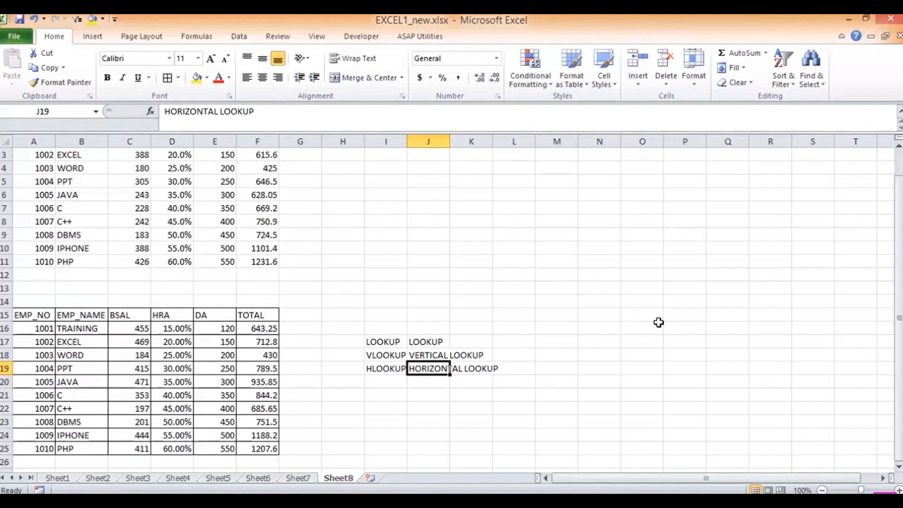
key(Up)
key(Up)
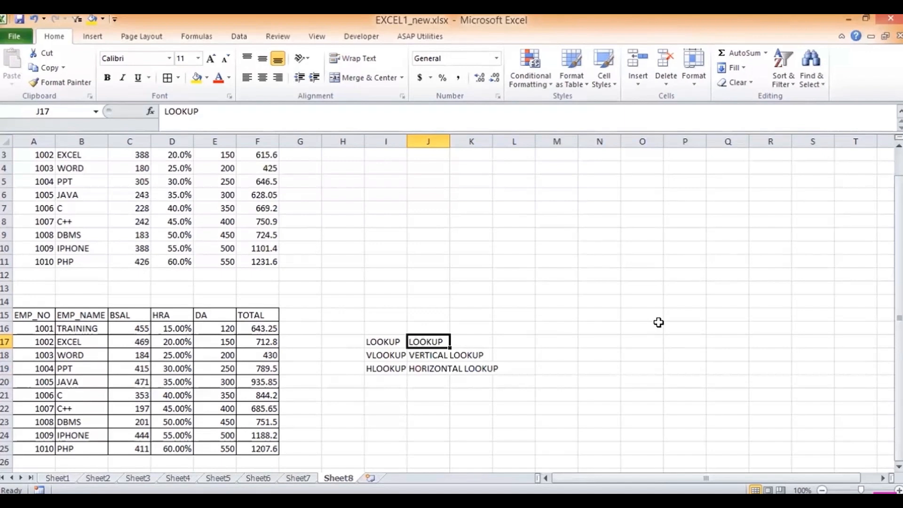
key(Up)
key(Up)
text(SE)
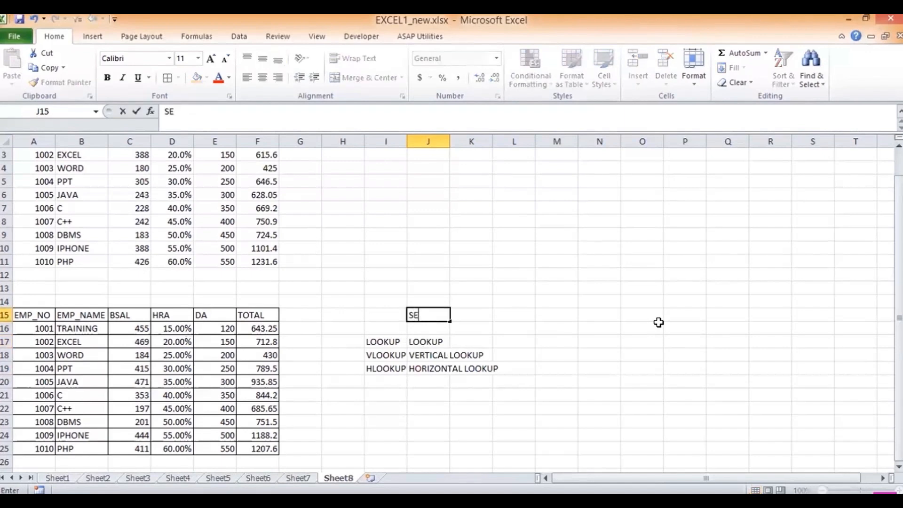
text(ARCH VALU)
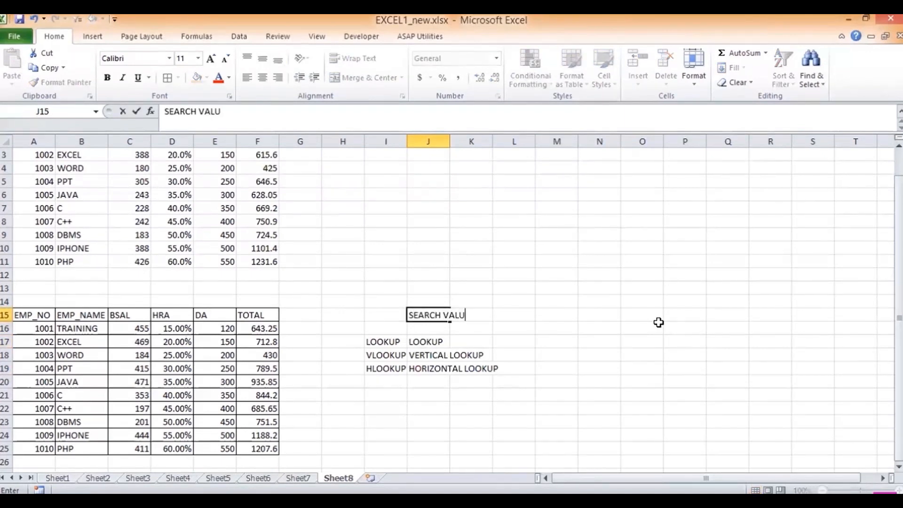
text(E IN THE DATA)
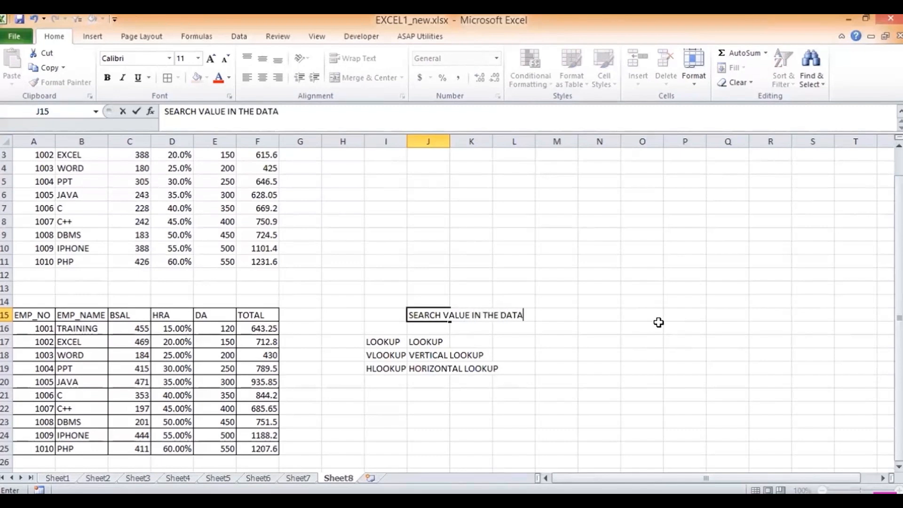
key(Return)
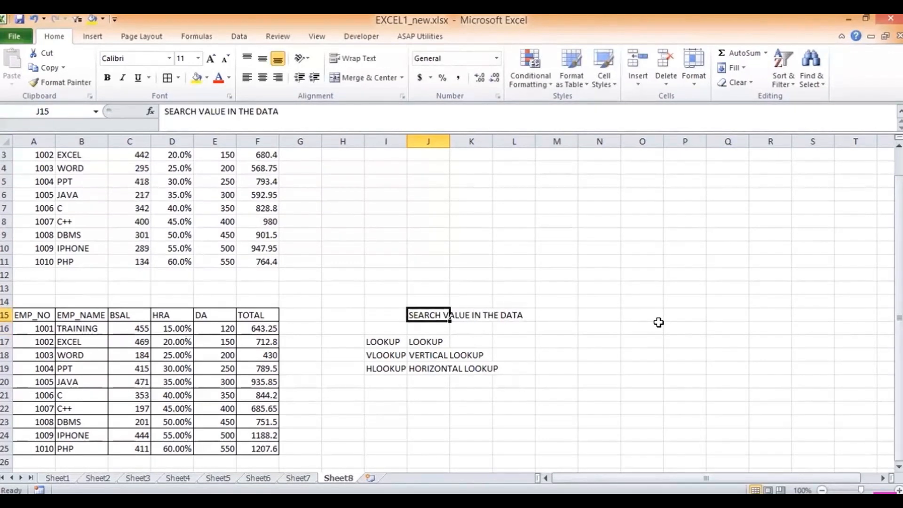
- Apply all borders to the lookup function list in I17:K19
drag(364, 341, 464, 369)
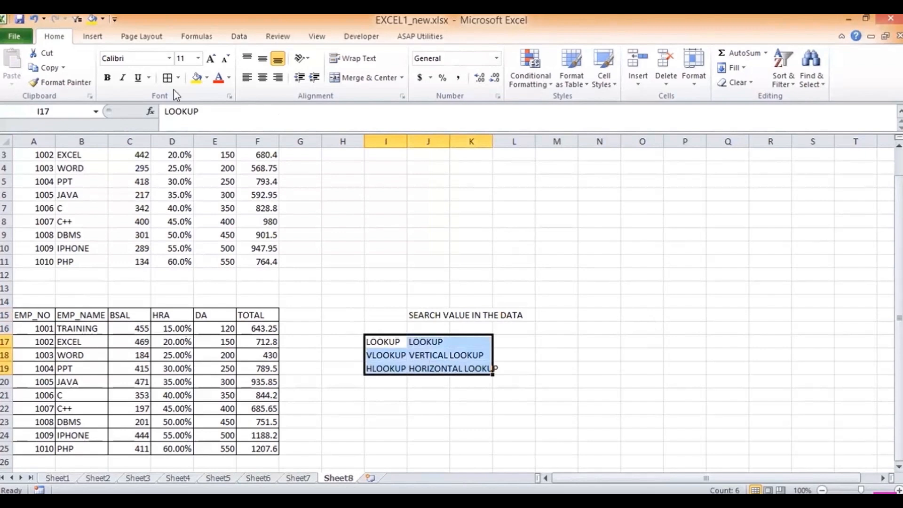
click(168, 77)
- Move the heading SEARCH VALUE IN THE DATA from J15 to I16 and select I16:K16
click(426, 315)
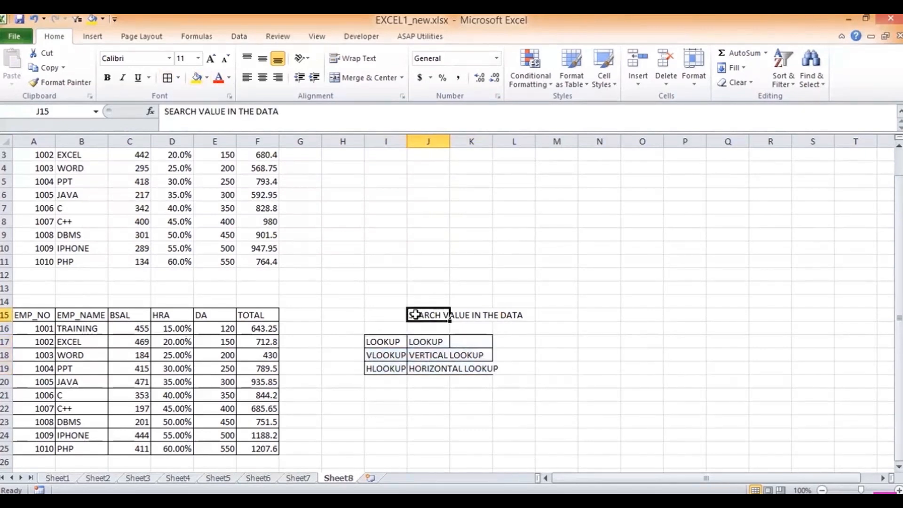
key(ctrl+c)
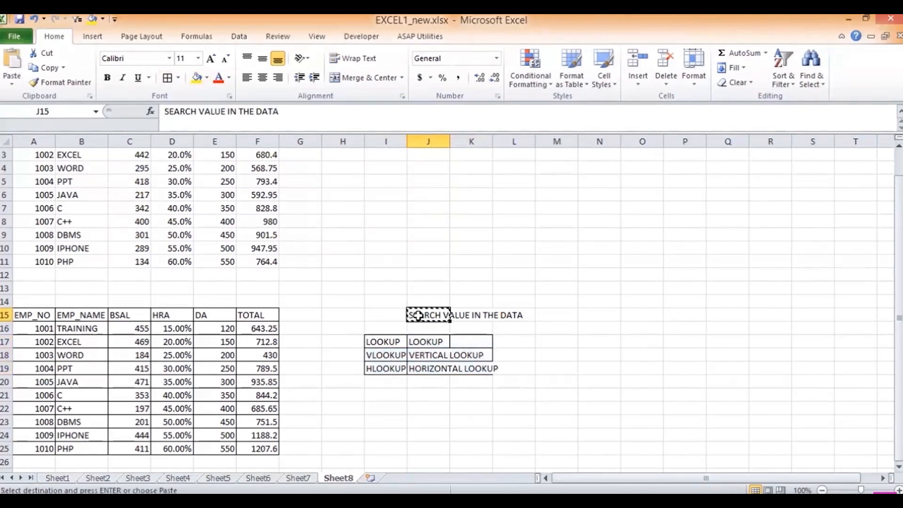
drag(397, 327, 468, 325)
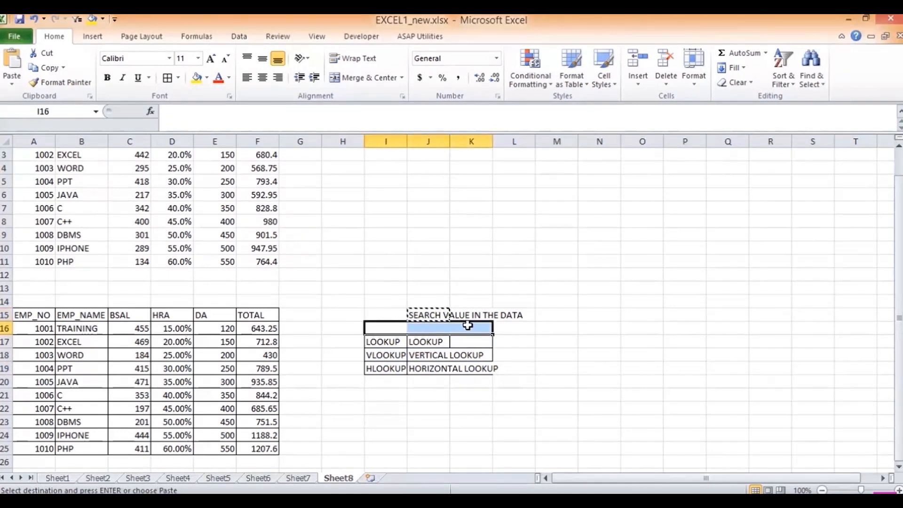
click(393, 328)
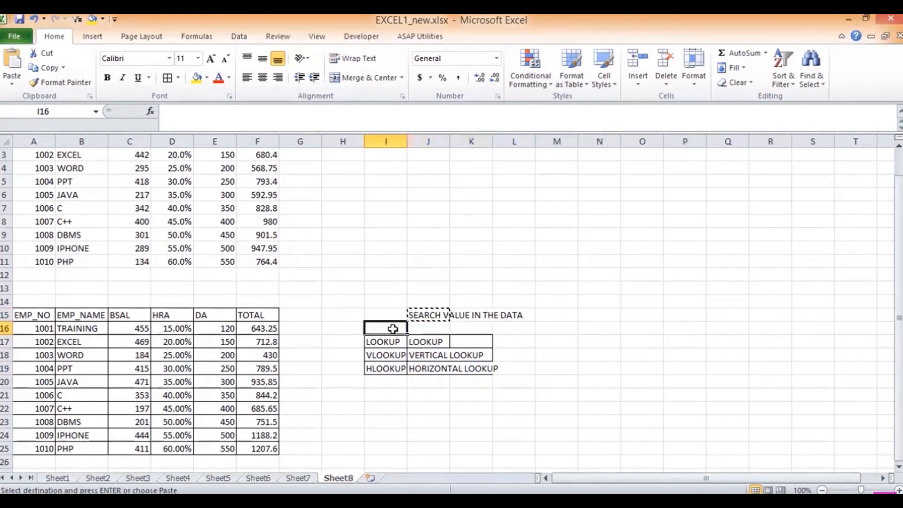
key(ctrl+v)
drag(393, 328, 469, 327)
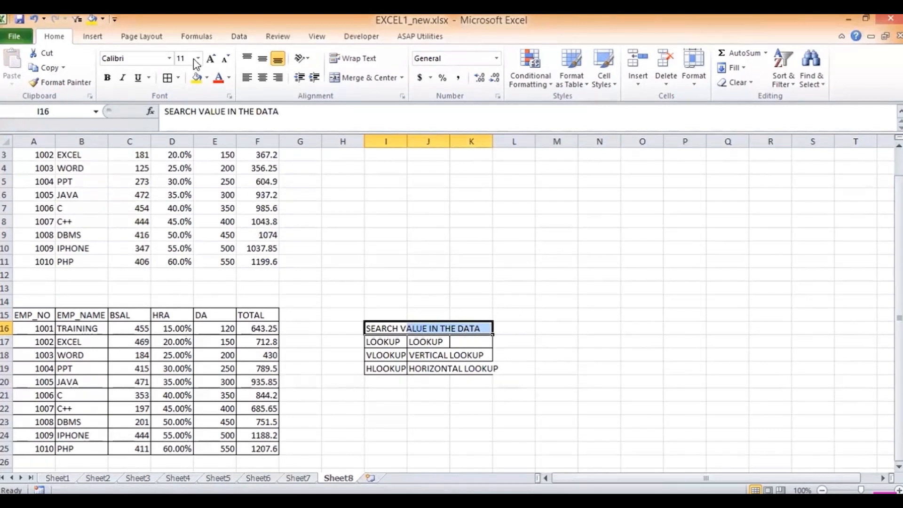
- Merge and center the heading SEARCH VALUE IN THE DATA across I16:K16 and make it bold
click(357, 77)
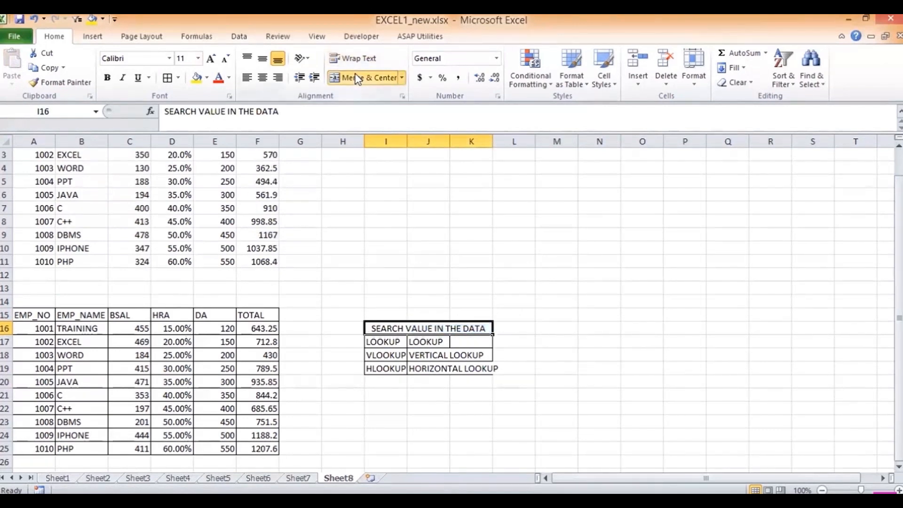
click(107, 78)
click(402, 346)
- Merge and center the LOOKUP description across J17:K17
click(435, 342)
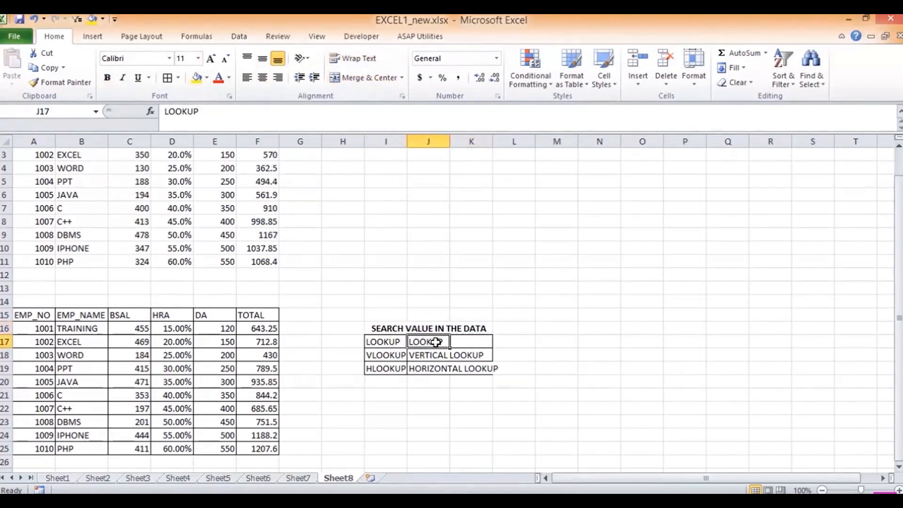
key(Down)
key(Down)
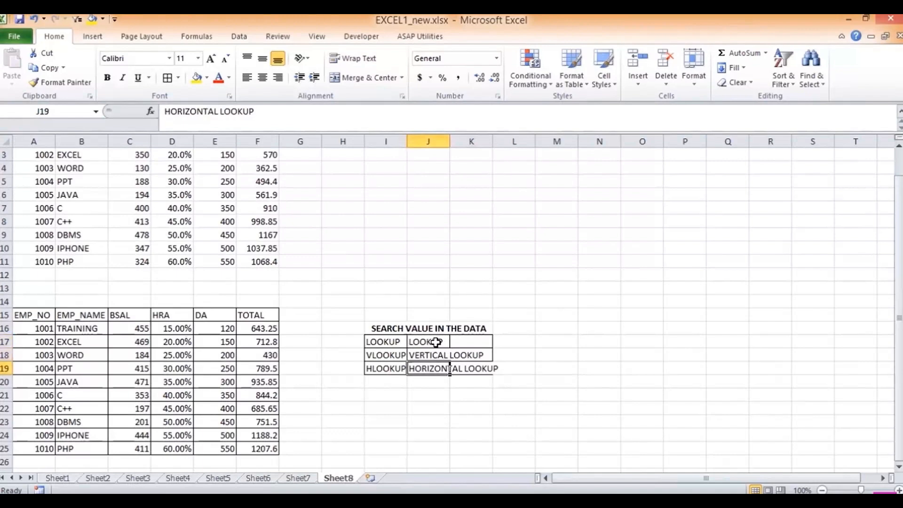
key(Up)
key(Up)
drag(437, 342, 473, 343)
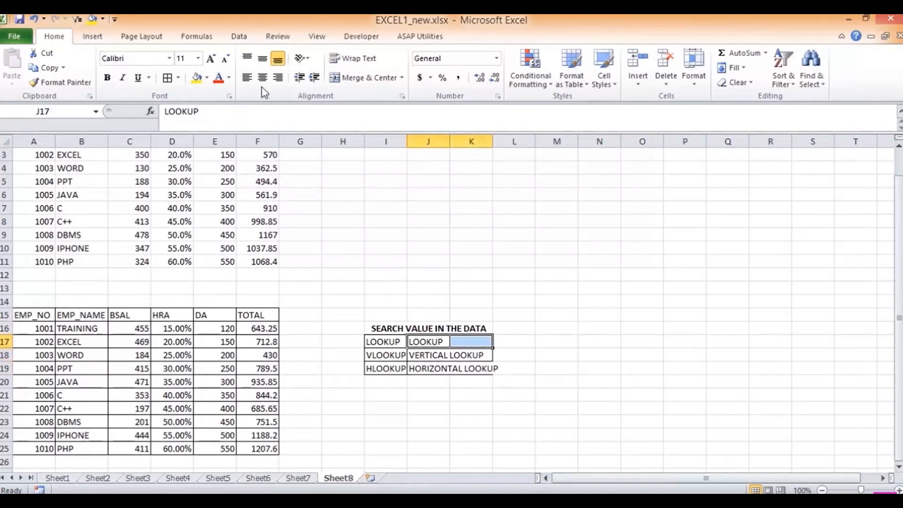
click(365, 77)
click(447, 353)
- Widen column K slightly so the text HORIZONTAL LOOKUP fits inside the list
click(468, 378)
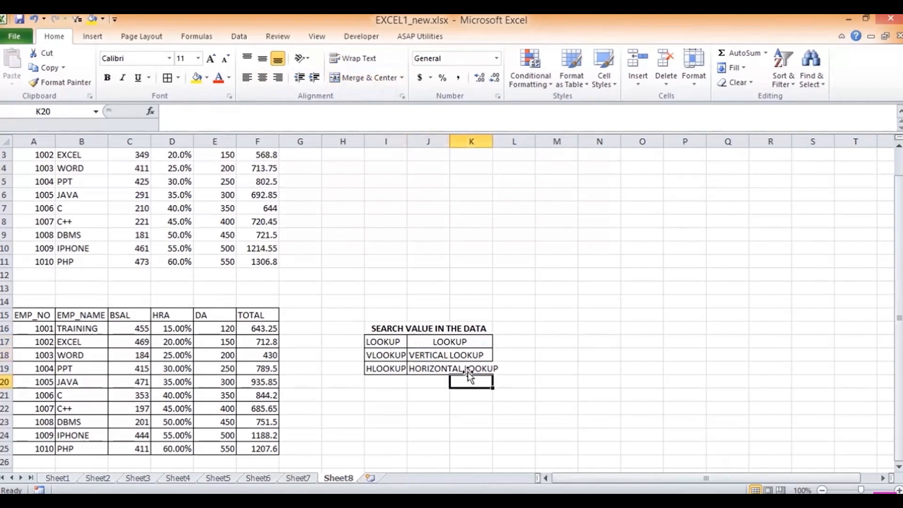
click(469, 372)
drag(493, 146, 503, 146)
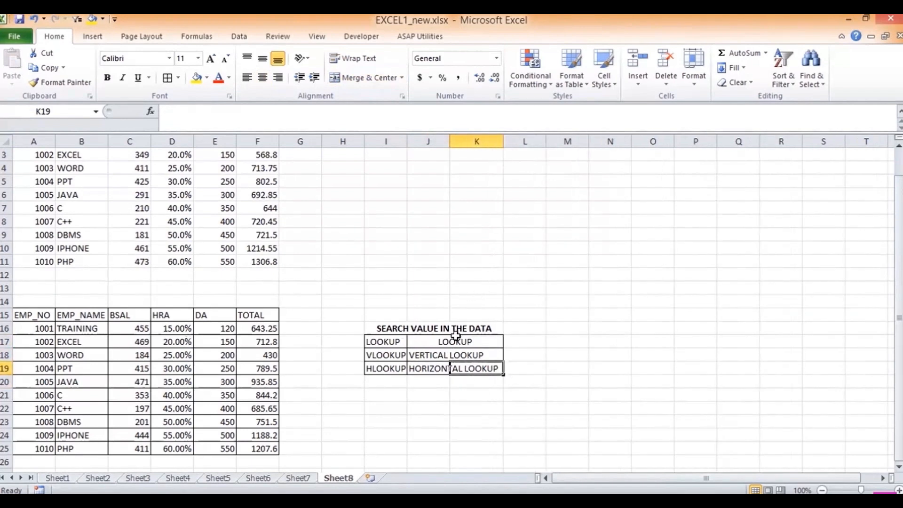
- Merge and center the HORIZONTAL LOOKUP description across J19:K19
click(437, 367)
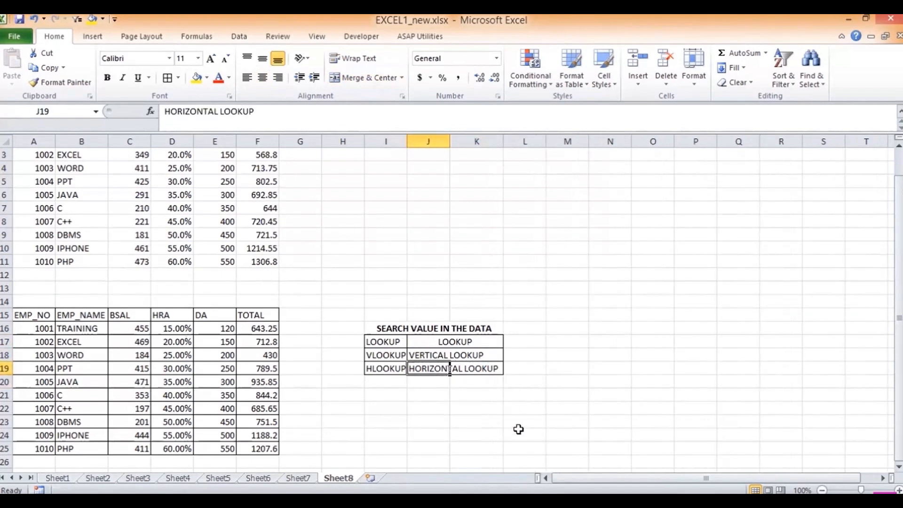
click(459, 369)
drag(443, 368, 460, 367)
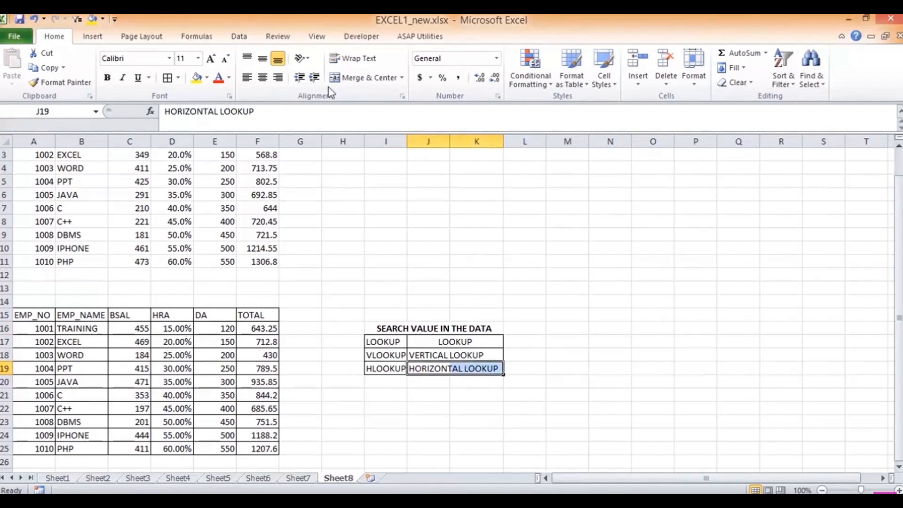
click(362, 78)
click(421, 392)
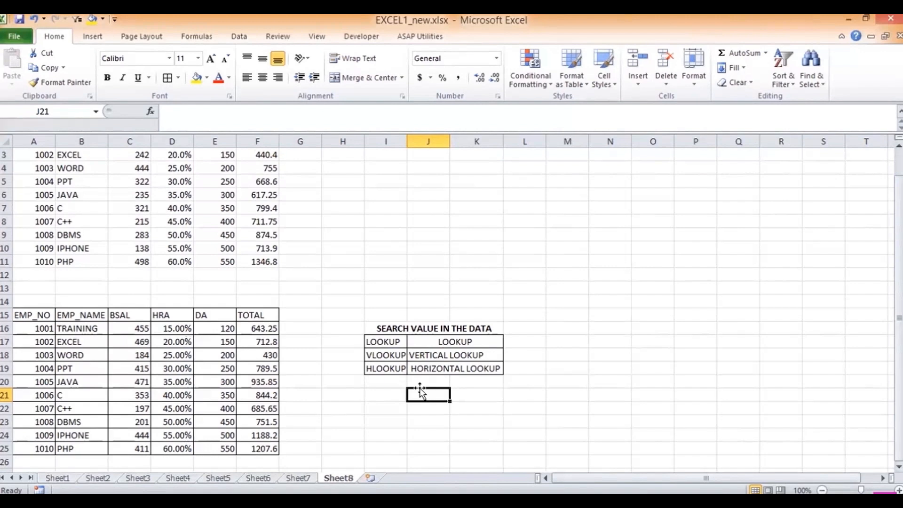
- Enter 5% in L17 beside LOOKUP and 95% in L18 beside VERTICAL LOOKUP
key(Up)
key(Up)
key(Up)
key(Up)
key(Right)
text(5%)
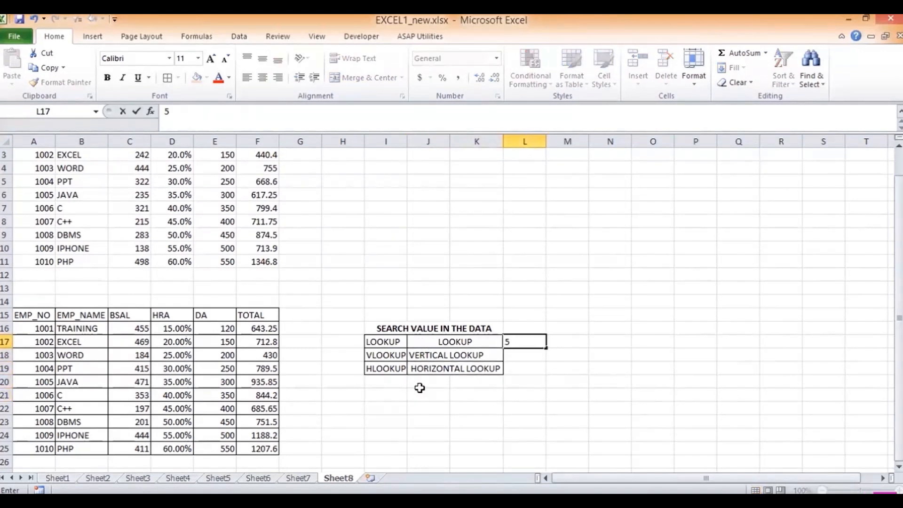
key(Return)
text(98)
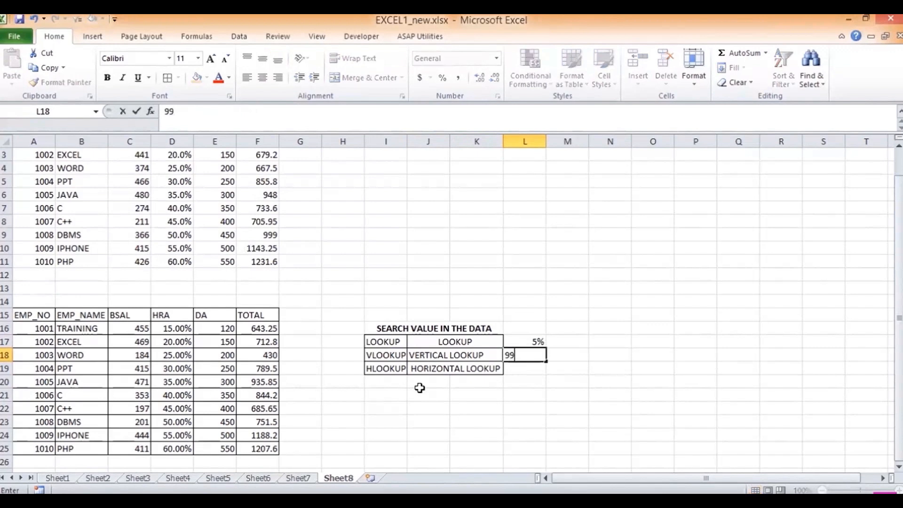
key(BackSpace)
text(5%)
key(Return)
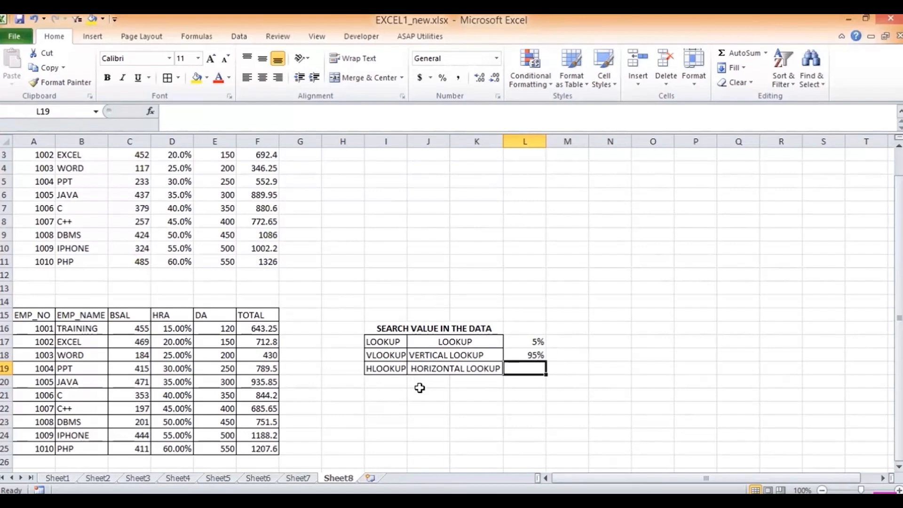
- Extend the function list with INDEX in I20 and MATCH in I21
key(Up)
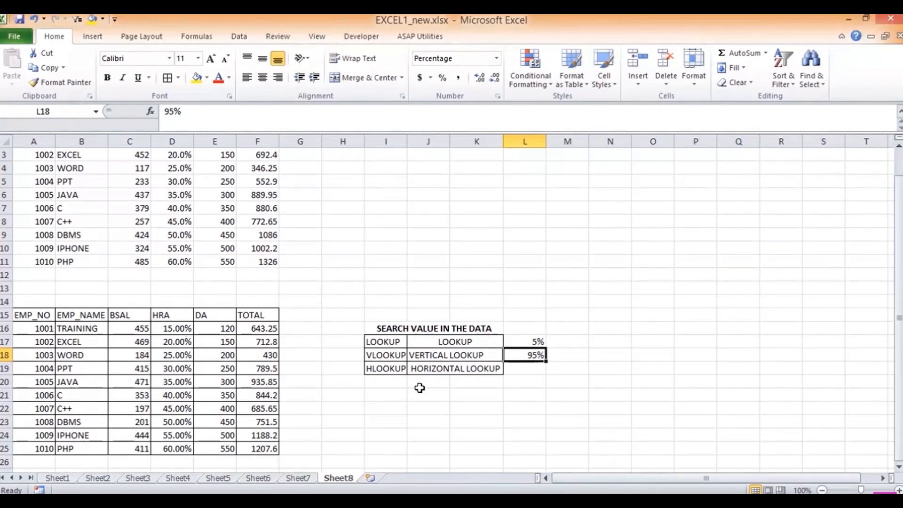
key(Down)
key(Down)
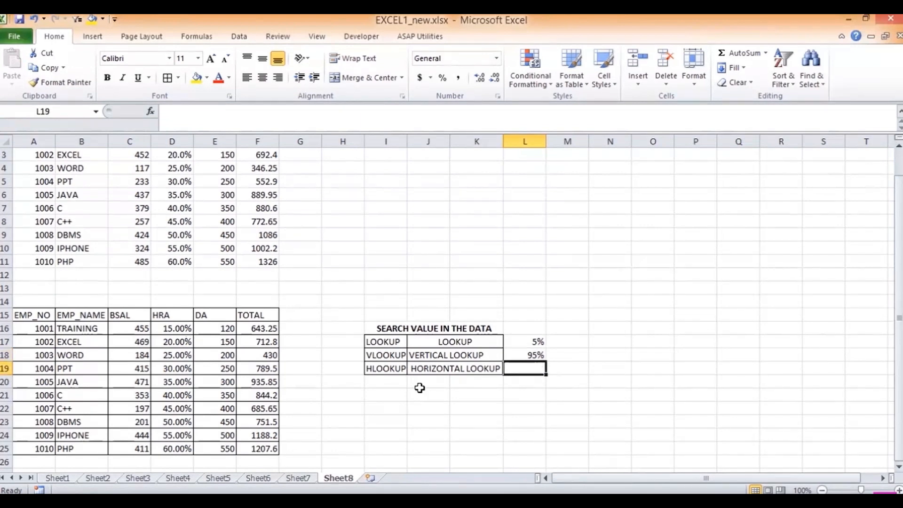
key(Left)
key(Left)
key(Left)
text(INDEX)
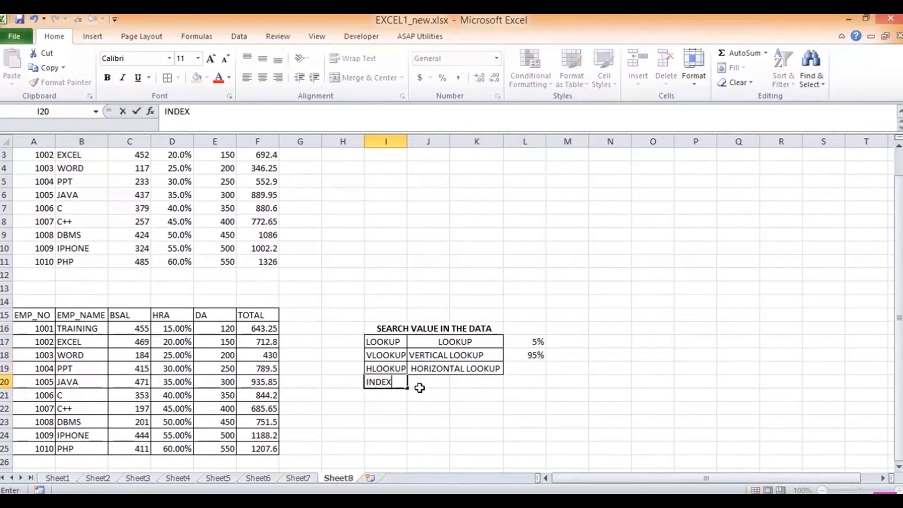
key(Return)
text(MATCH)
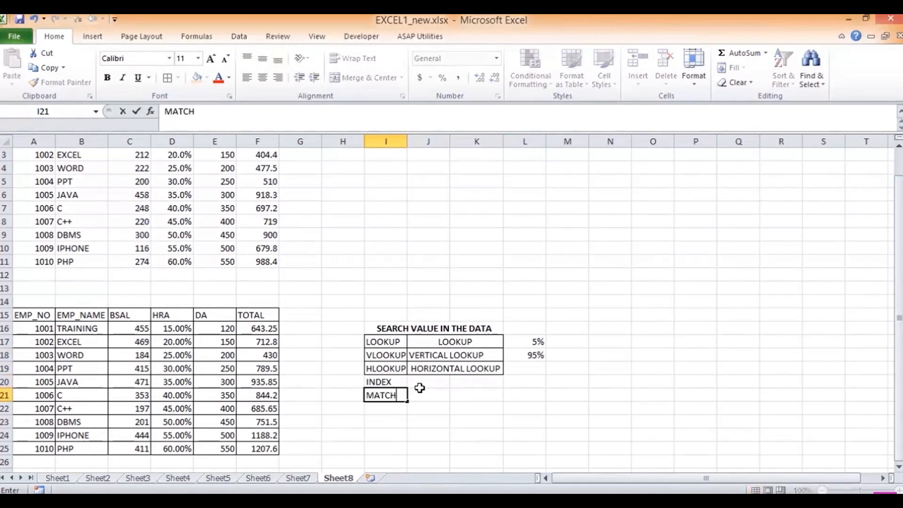
key(Return)
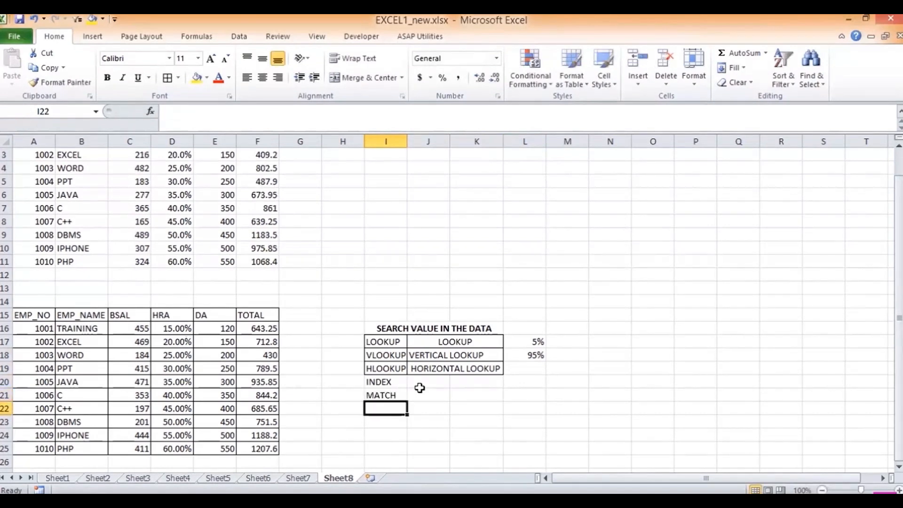
- Apply all borders to the INDEX and MATCH cells I20:I21
key(Up)
key(Up)
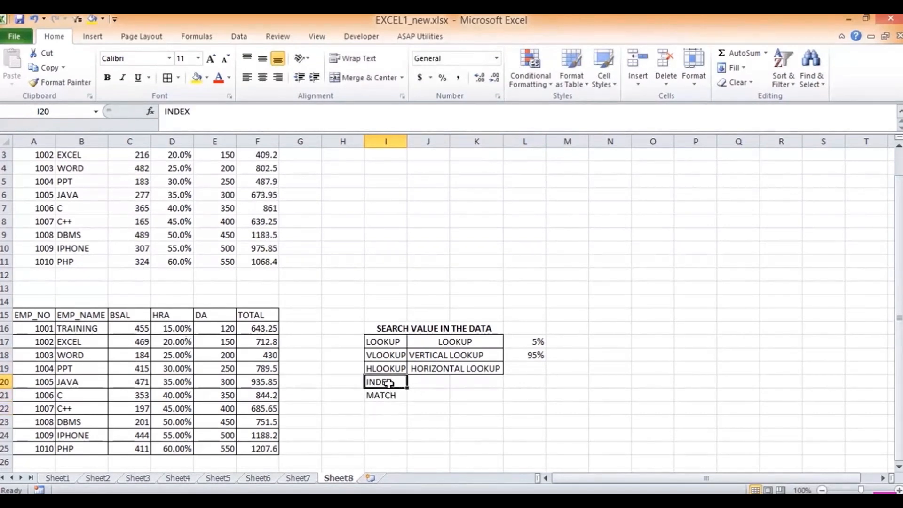
key(shift+Down)
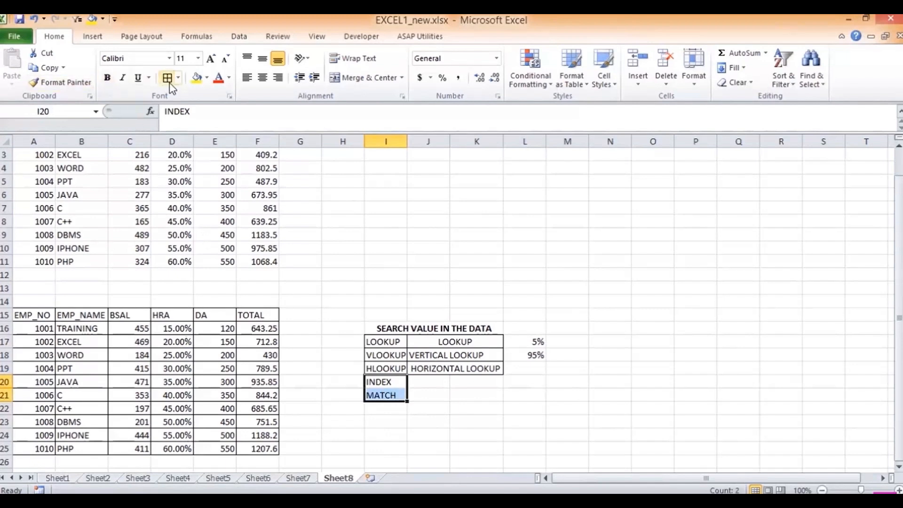
click(385, 409)
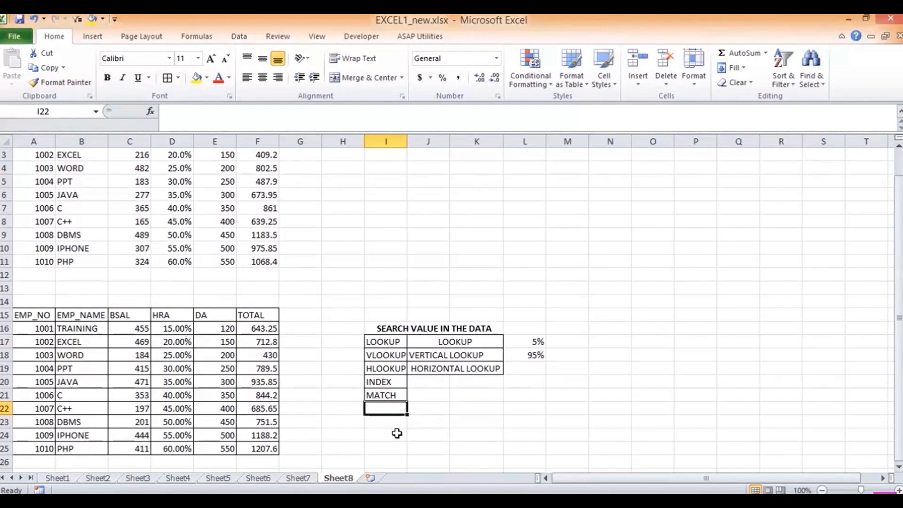
- Review the listed lookup functions, their descriptions and the percentages beside them
key(Up)
key(Up)
key(Up)
key(Up)
key(Up)
key(Right)
key(Right)
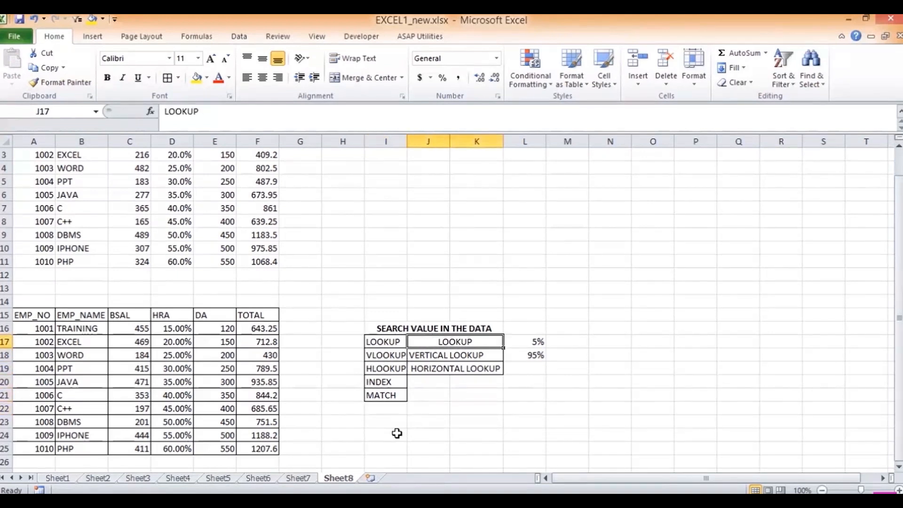
key(Down)
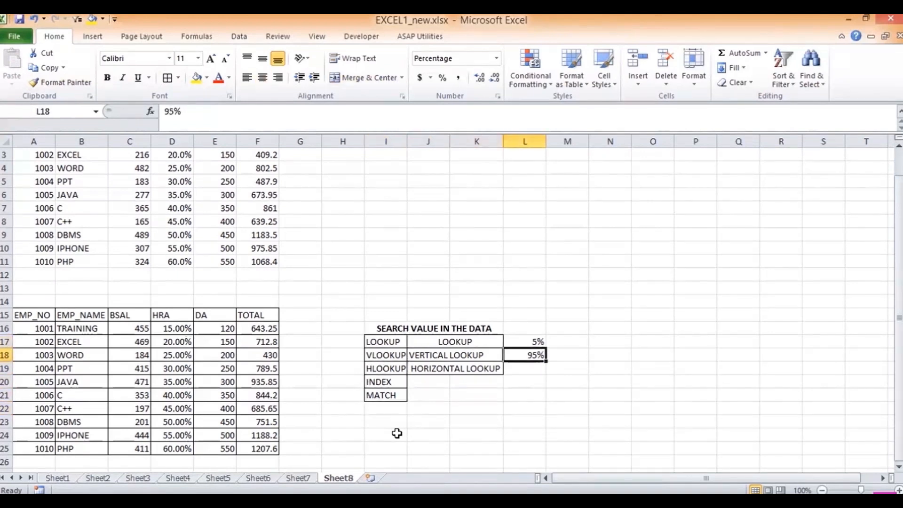
key(Down)
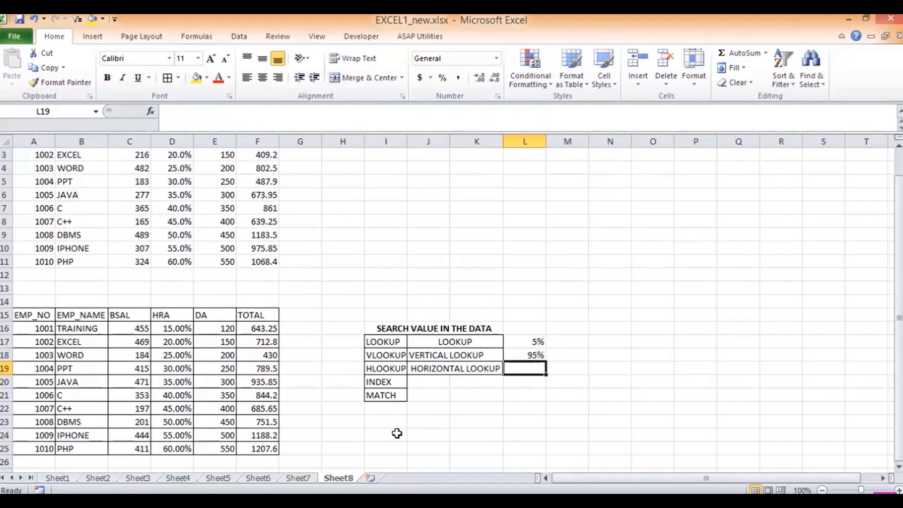
key(Down)
key(Down)
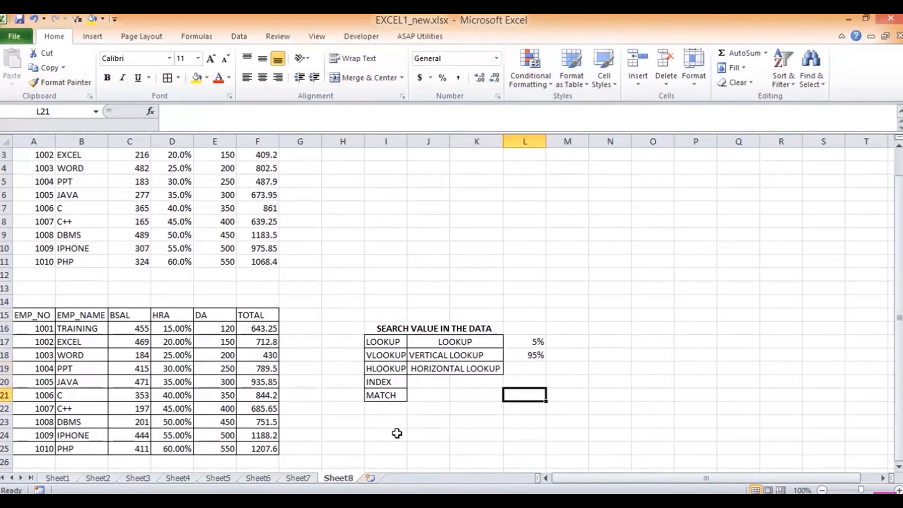
key(Left)
key(Left)
key(Up)
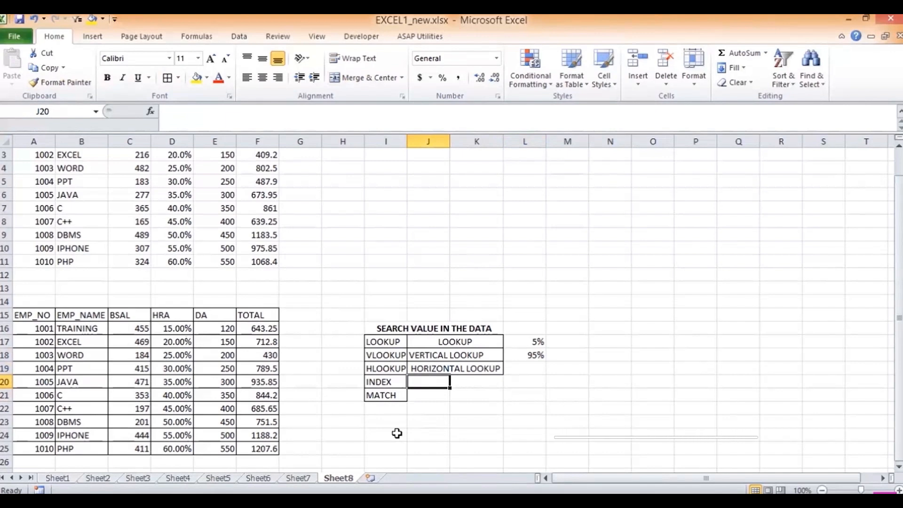
key(Down)
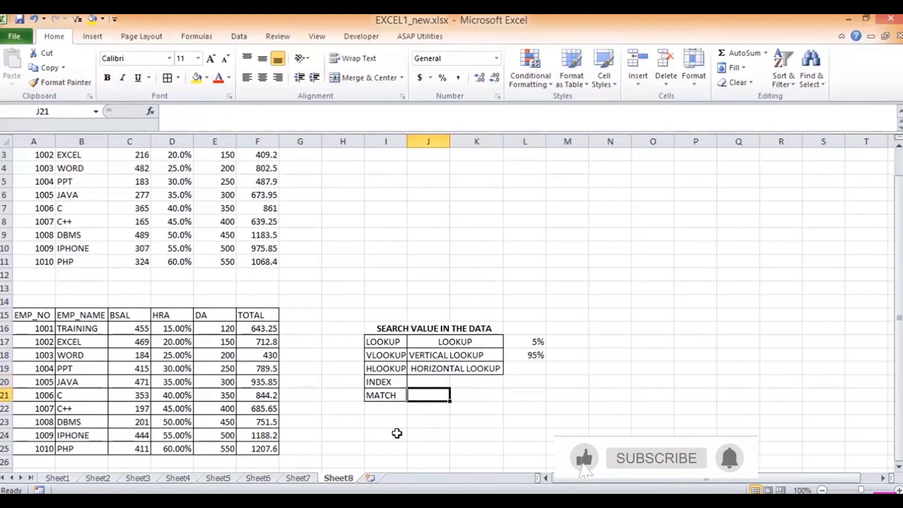
key(Up)
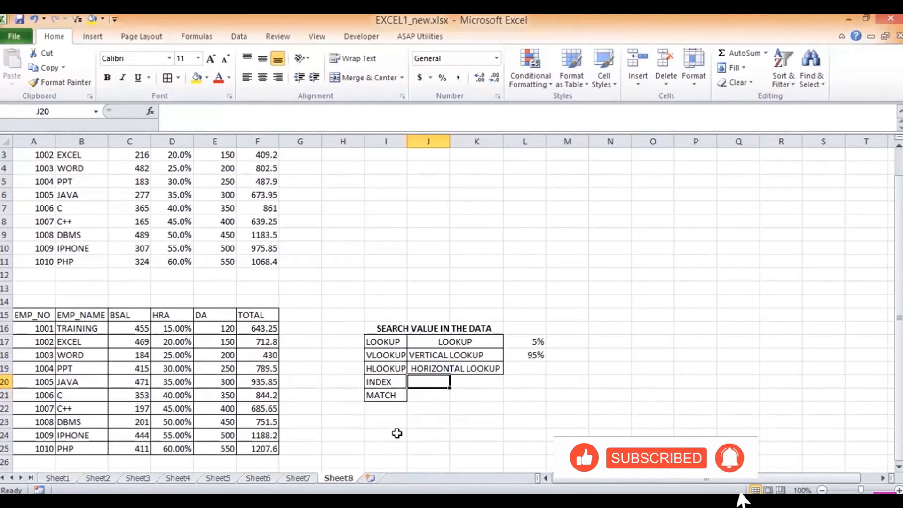
key(Up)
key(Up)
key(Up)
key(Up)
key(Down)
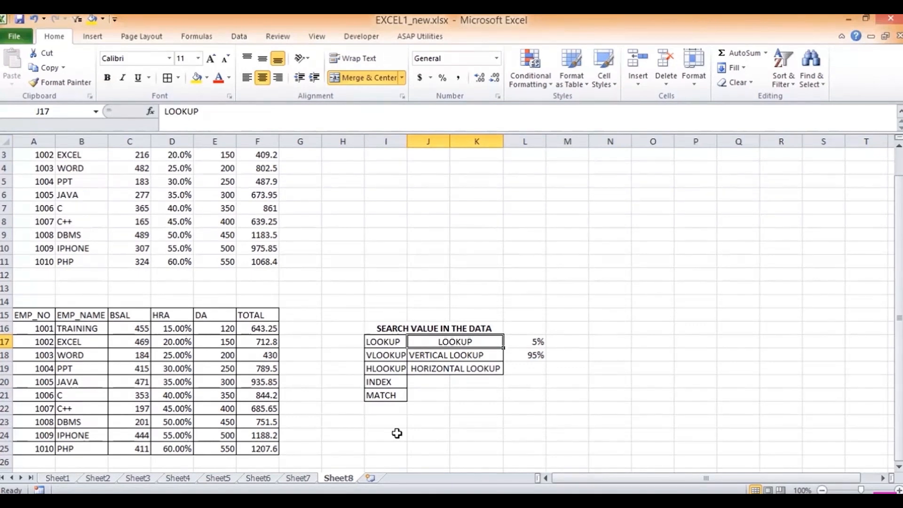
- Start a LOOKUP formula in J23 to examine its argument syntax, and cancel the entry
key(Down)
key(Down)
key(Down)
key(Down)
key(Down)
key(Down)
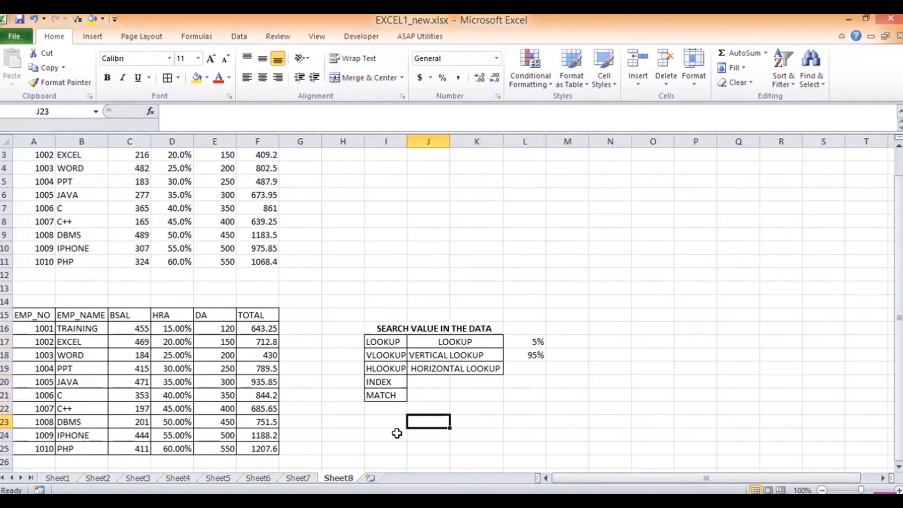
text(=LOO)
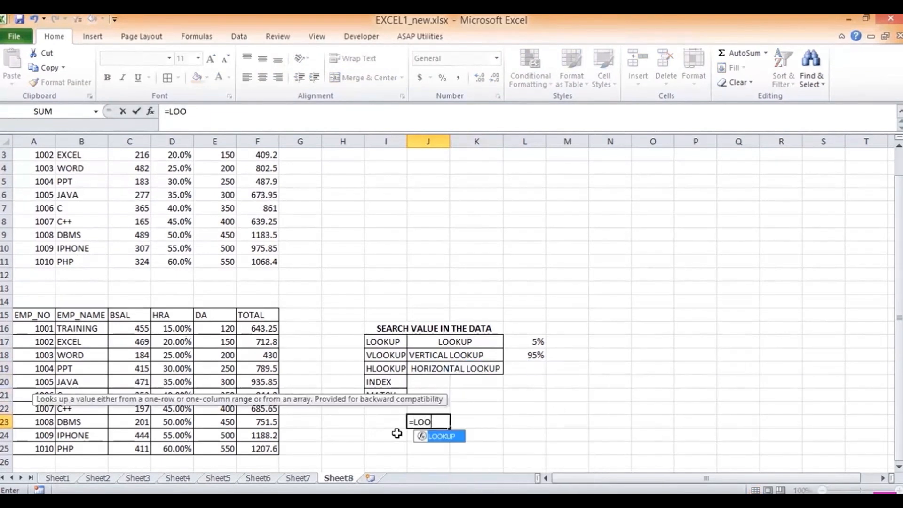
text(KUP)
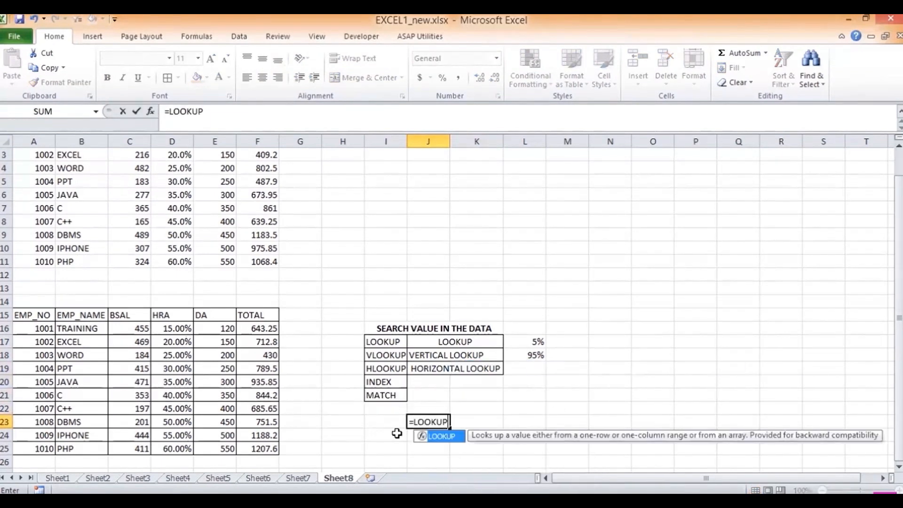
text(()
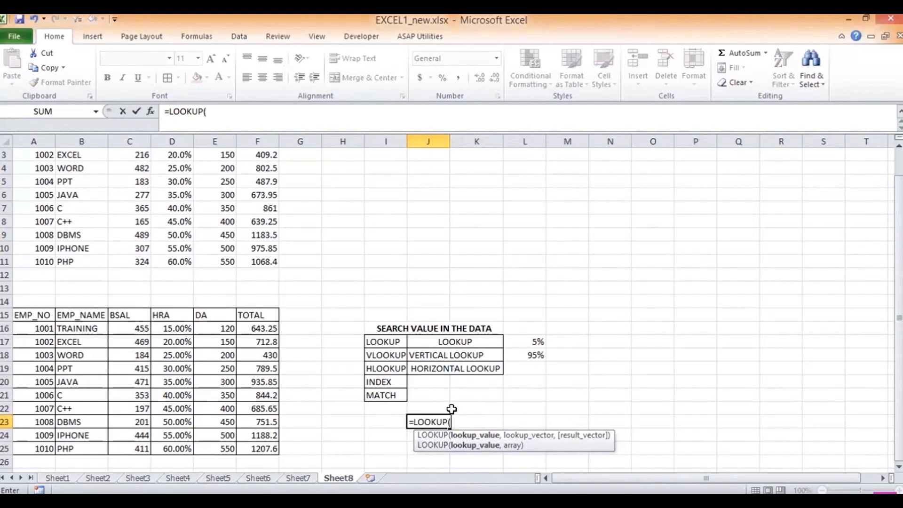
key(Escape)
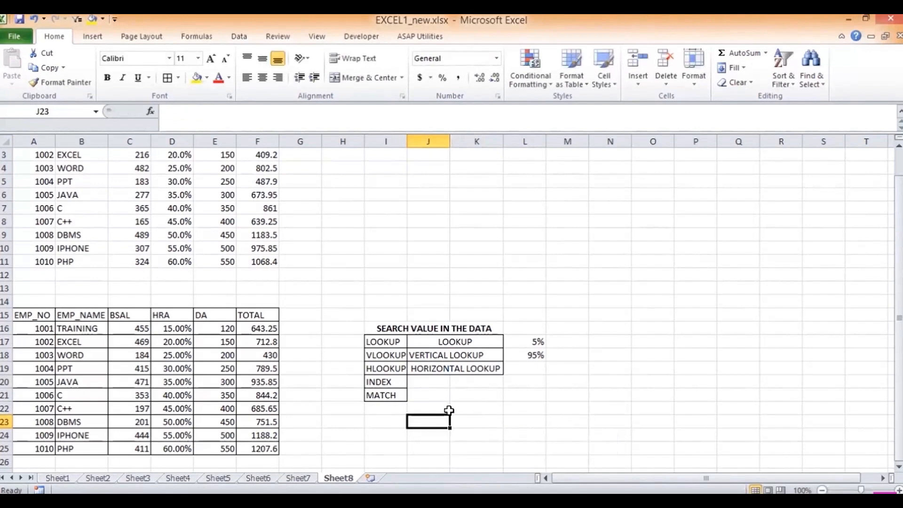
key(Left)
key(Left)
key(Up)
key(Up)
key(Up)
key(Up)
key(Up)
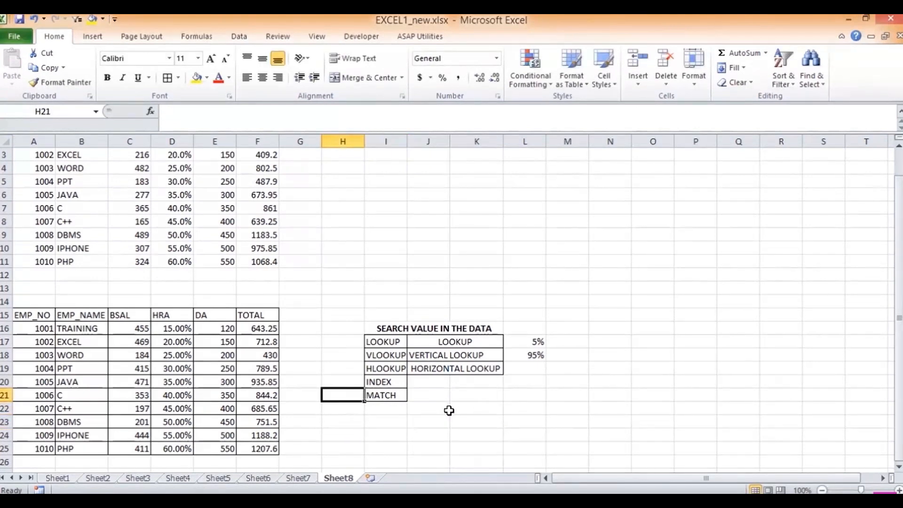
key(Up)
key(Right)
key(Right)
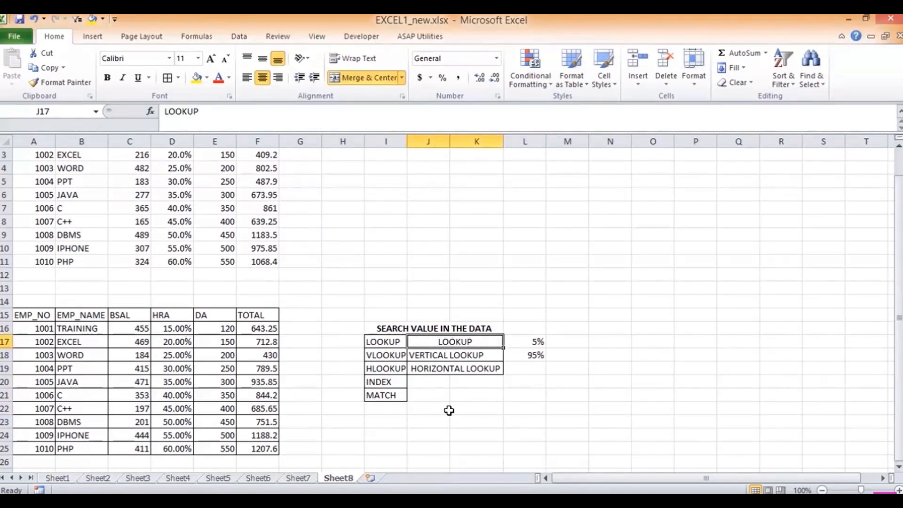
- Enter VALUE in N17 and its description ONLY ONE IDBI EXCEL FILE CELL REF in O17
key(Left)
key(Left)
key(Left)
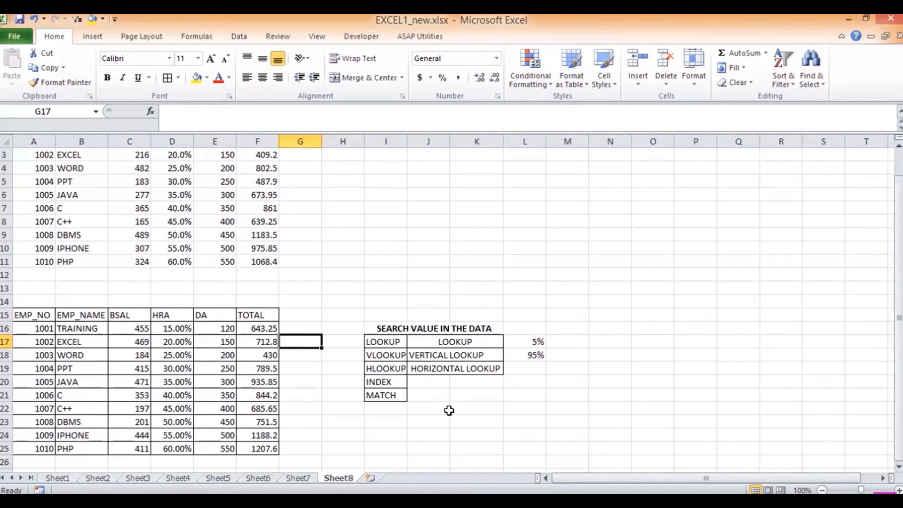
key(Right)
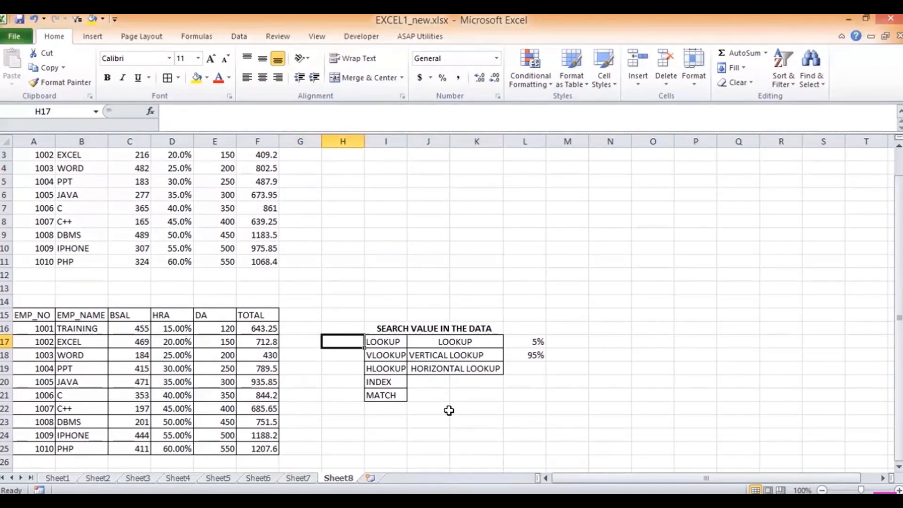
key(Right)
key(Right)
key(Right)
key(Right)
key(Right)
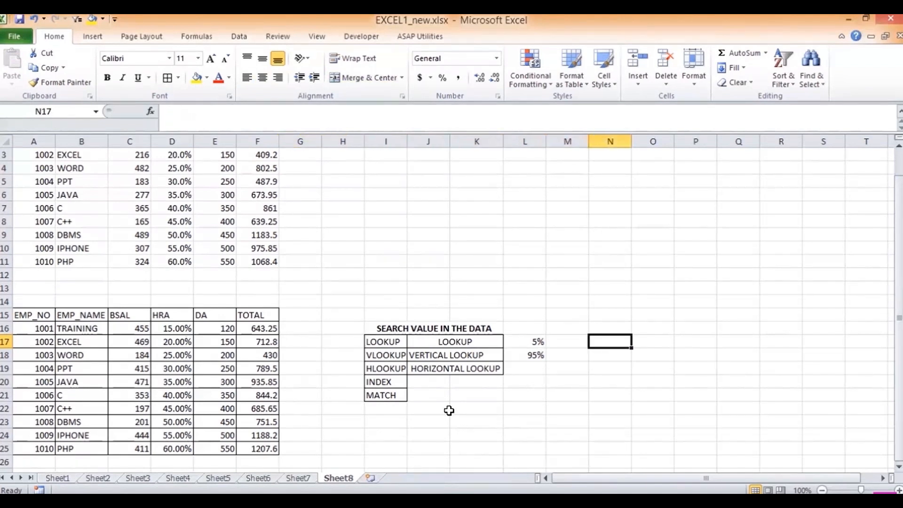
text(VALUE)
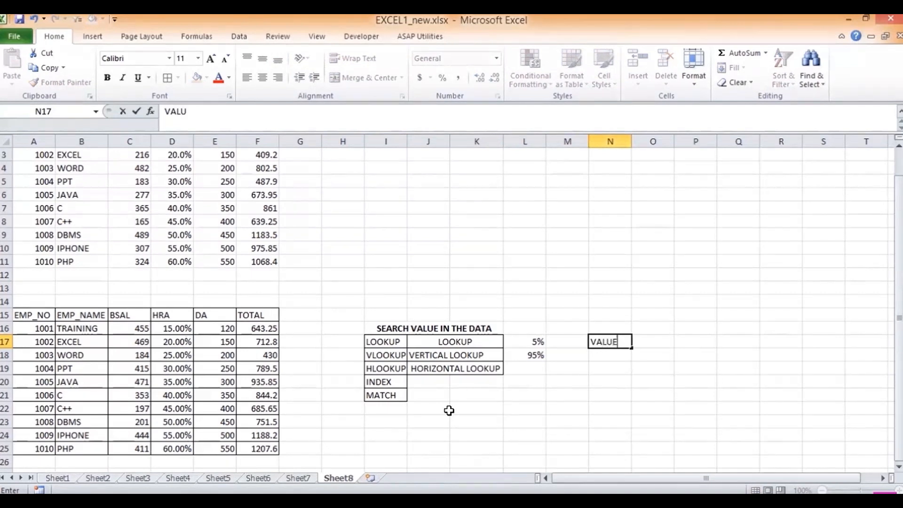
key(Right)
text(O)
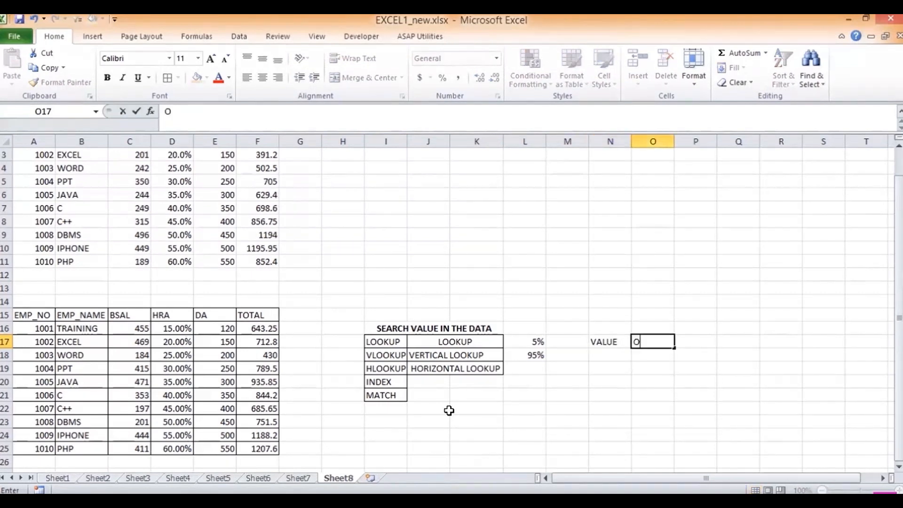
text(NLY ONE C)
key(BackSpace)
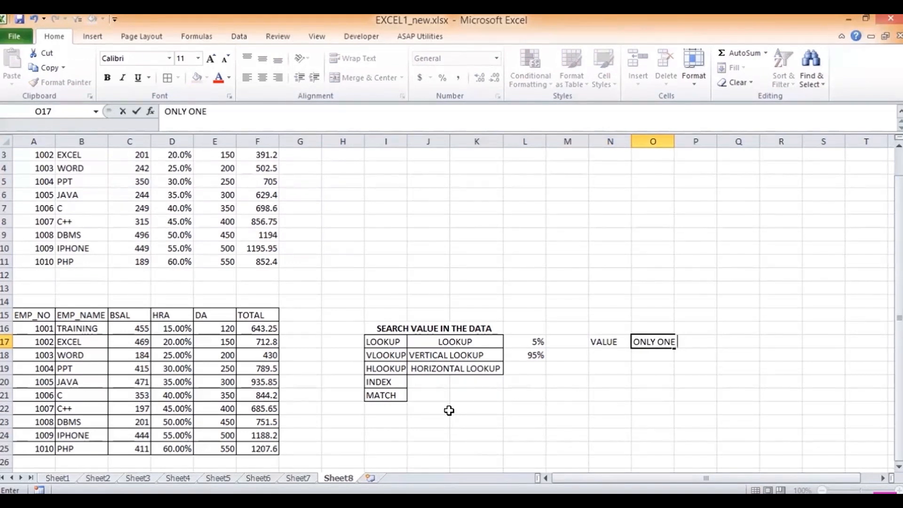
text(IDBI EXCEL FILE CELL REF)
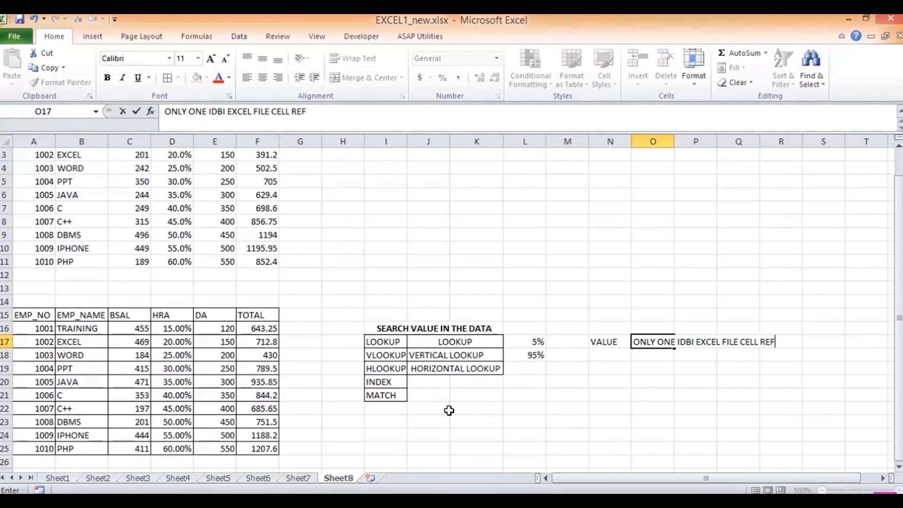
key(Return)
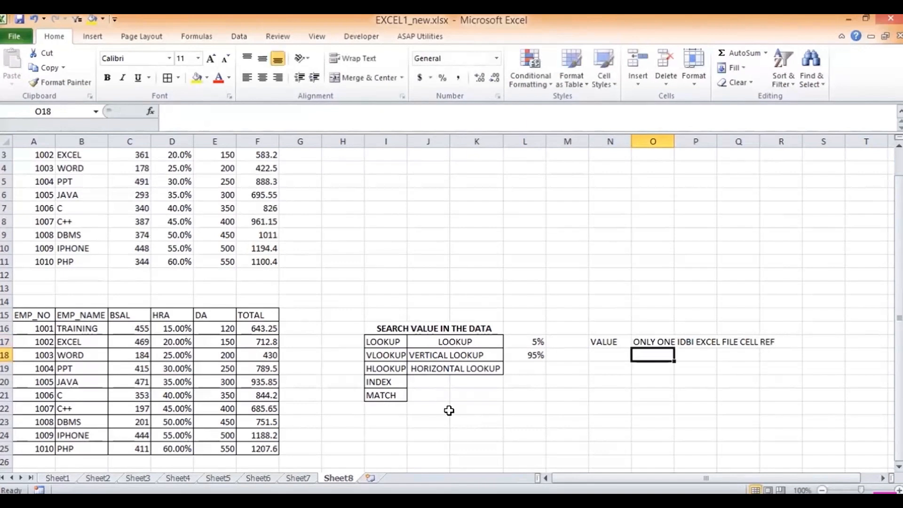
- Enter the label VECTOR in N18, below VALUE
key(Left)
text(VECTOR)
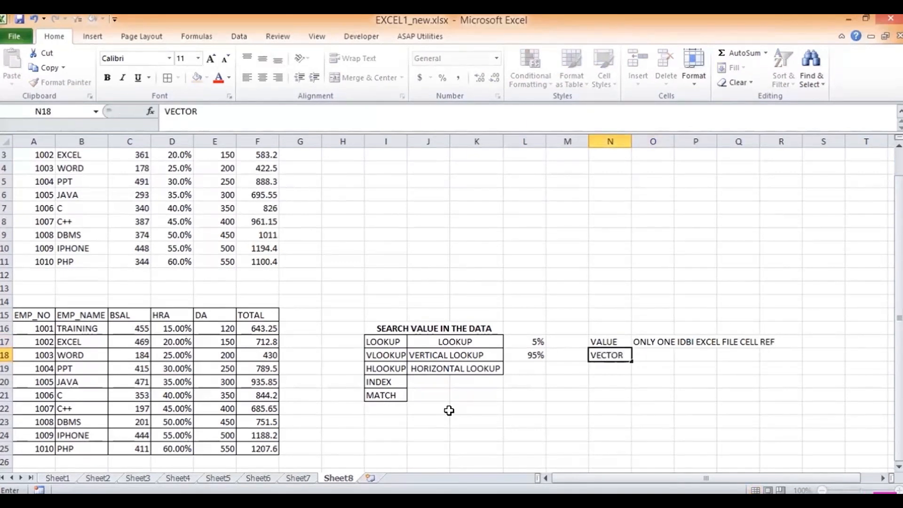
key(Right)
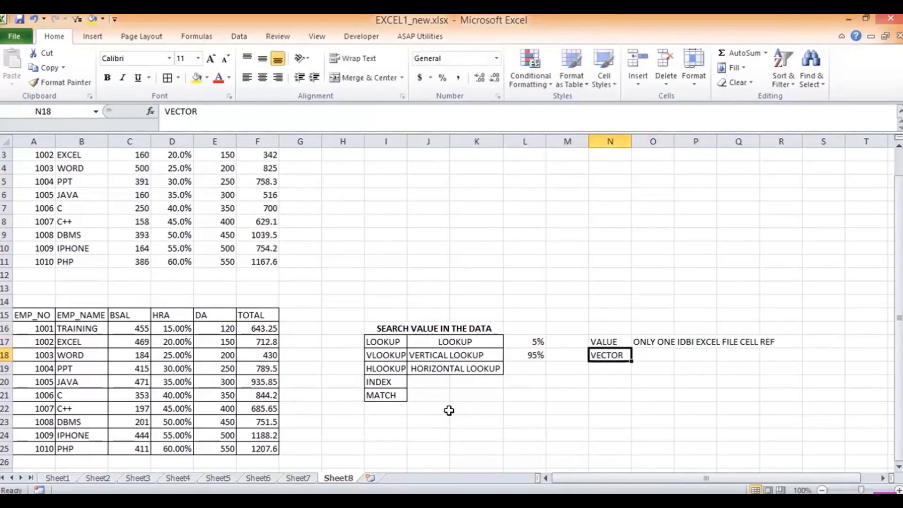
- Remove the word IDBI from the description in O17, leaving ONLY ONE EXCEL FILE CELL REF
key(Up)
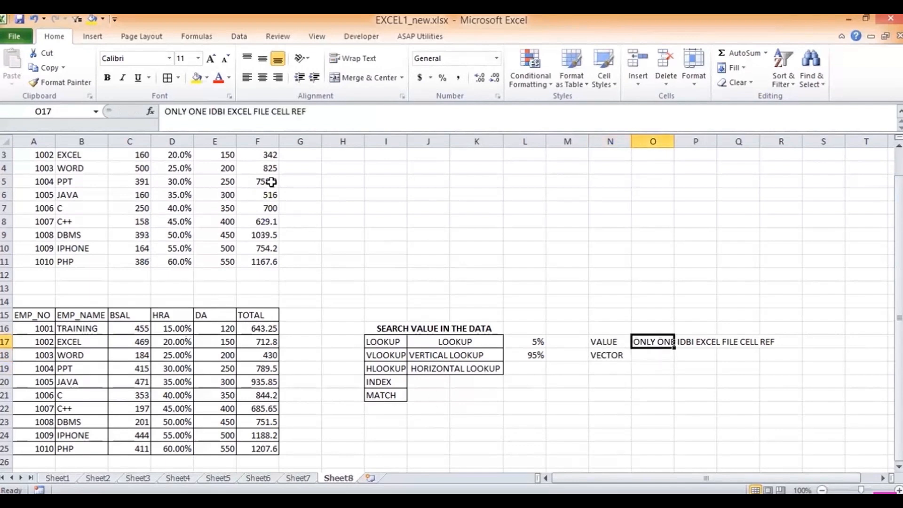
drag(225, 111, 209, 111)
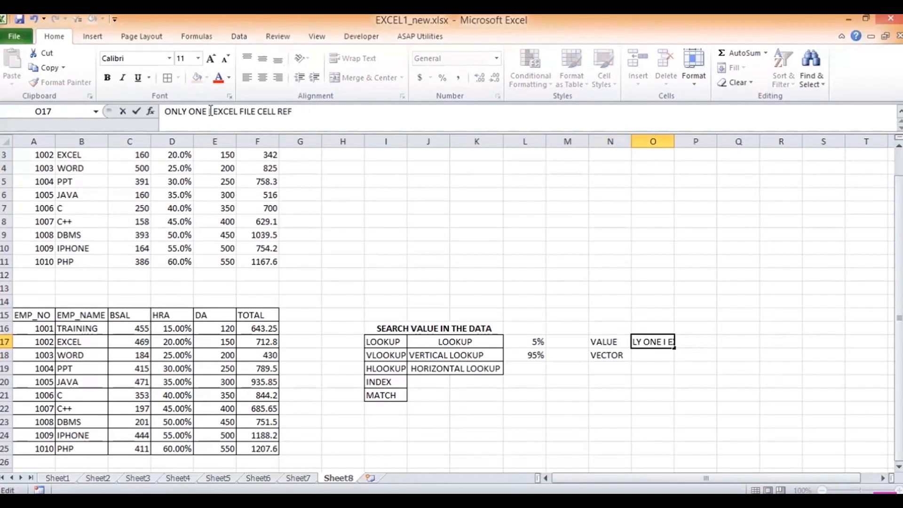
text(CELLS)
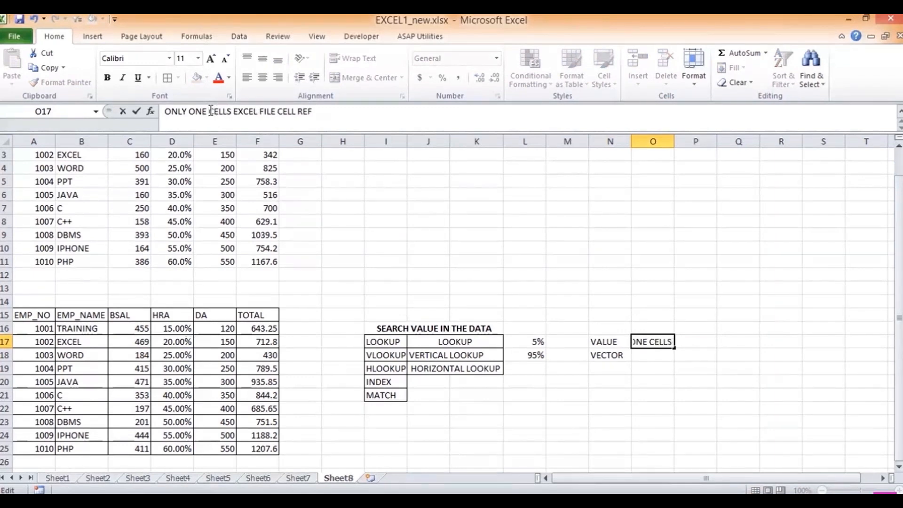
key(BackSpace)
key(BackSpace)
key(BackSpace)
key(BackSpace)
key(BackSpace)
key(BackSpace)
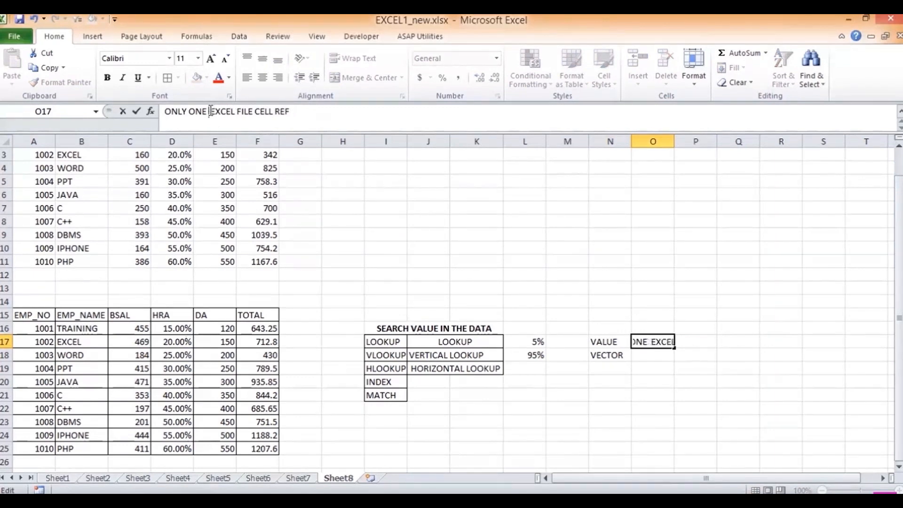
key(Return)
key(Up)
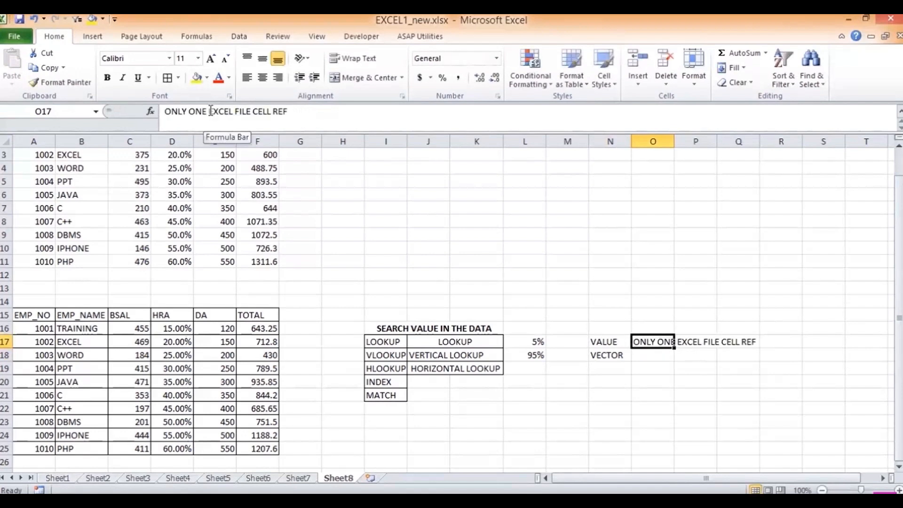
- Widen column O to fit the descriptions and enter MULTIPLE CELL REF (ARRAY ALSO) in O18
key(Down)
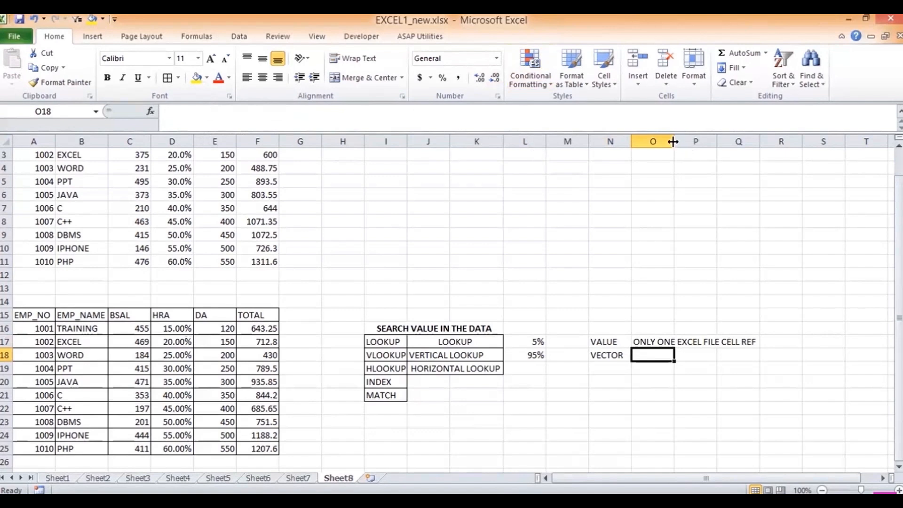
drag(674, 141, 796, 189)
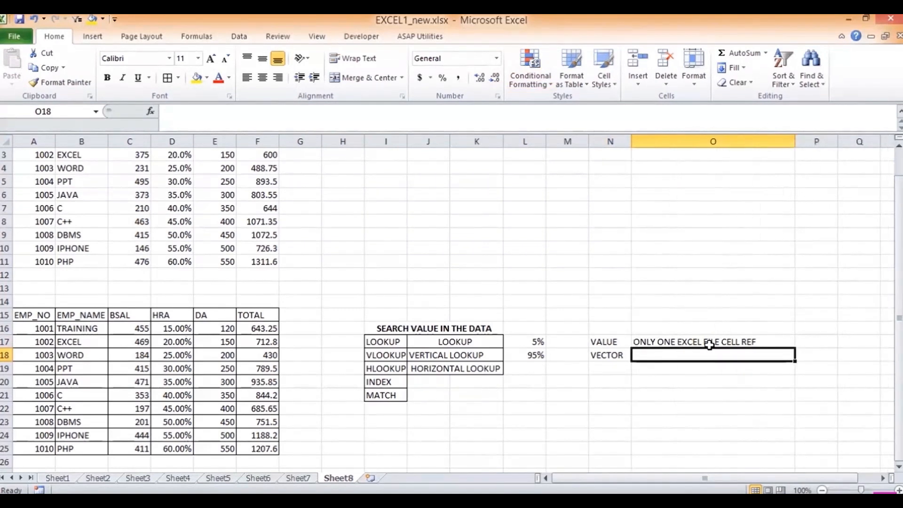
text(MULTIP)
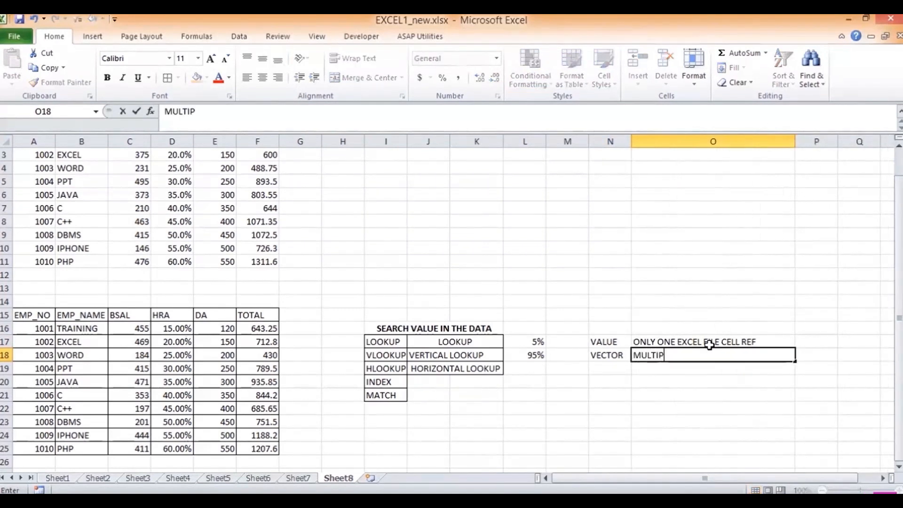
text(LE CELL)
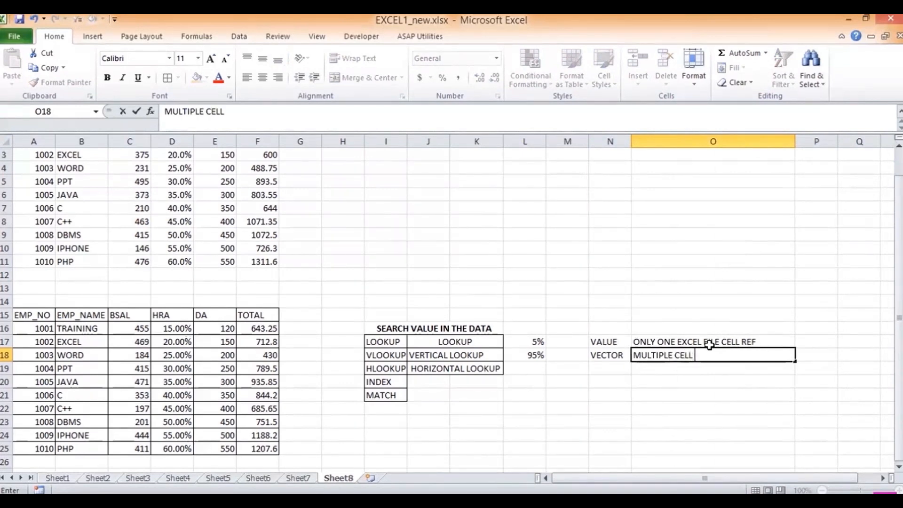
text( REF (ARRAY )
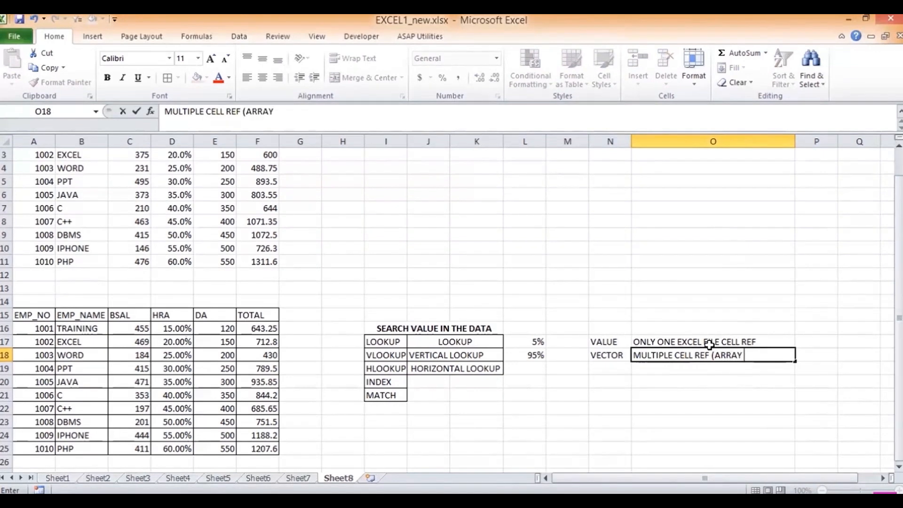
text(ALSO))
key(Return)
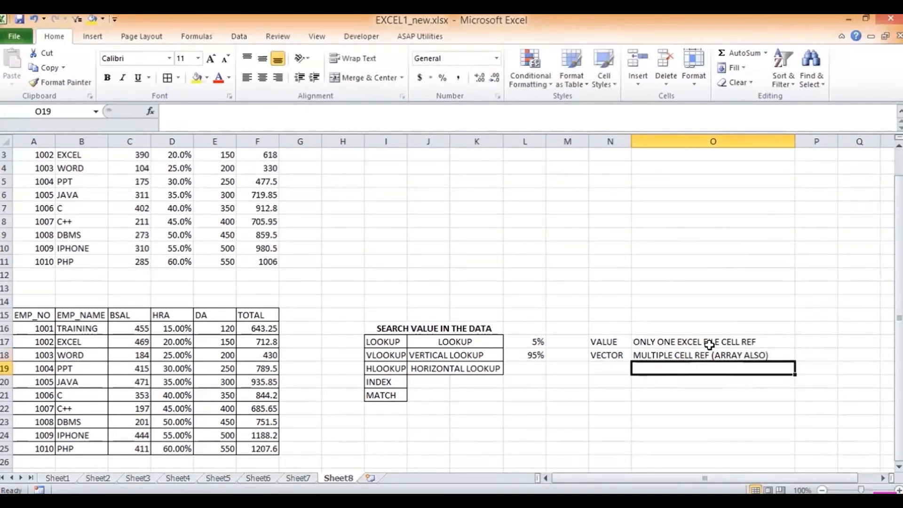
- Add the heading LOOKUP in N15 above the VALUE and VECTOR notes
key(Up)
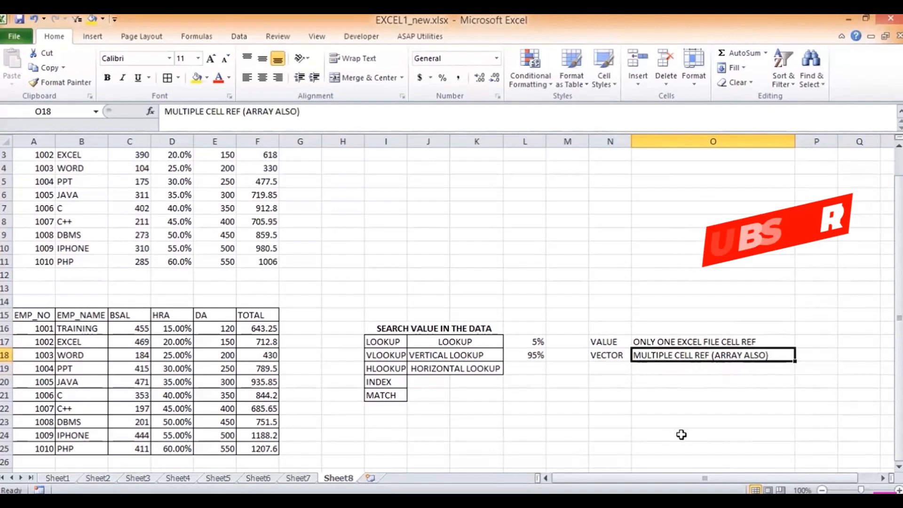
key(Up)
key(Left)
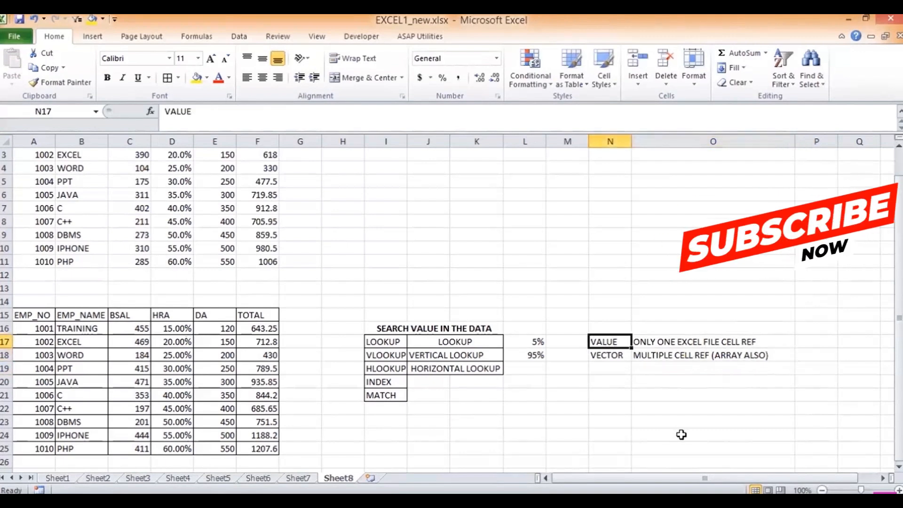
key(Down)
key(Down)
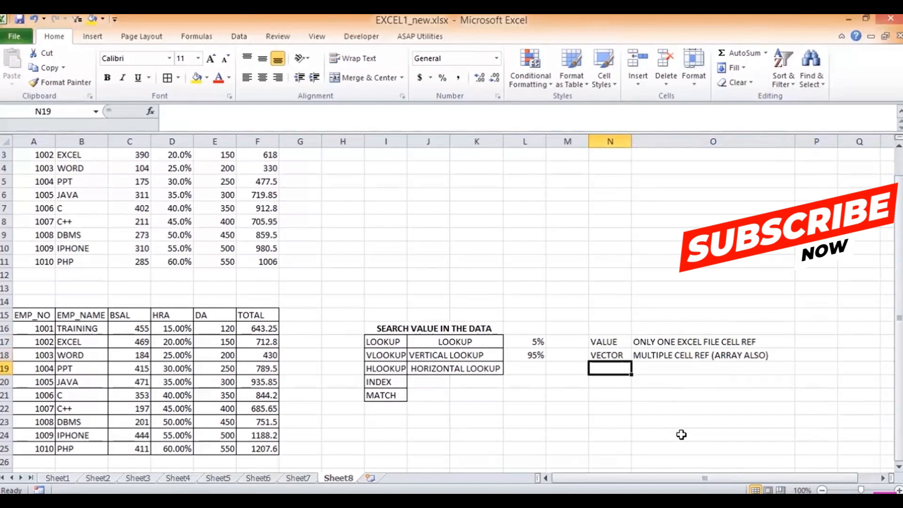
key(Down)
key(Up)
key(Up)
key(Up)
key(Up)
key(Up)
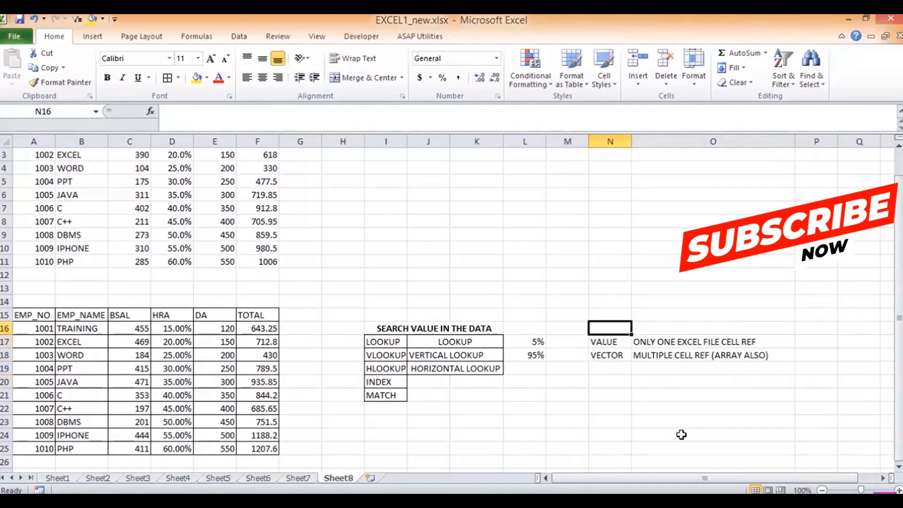
text(LOOKUO)
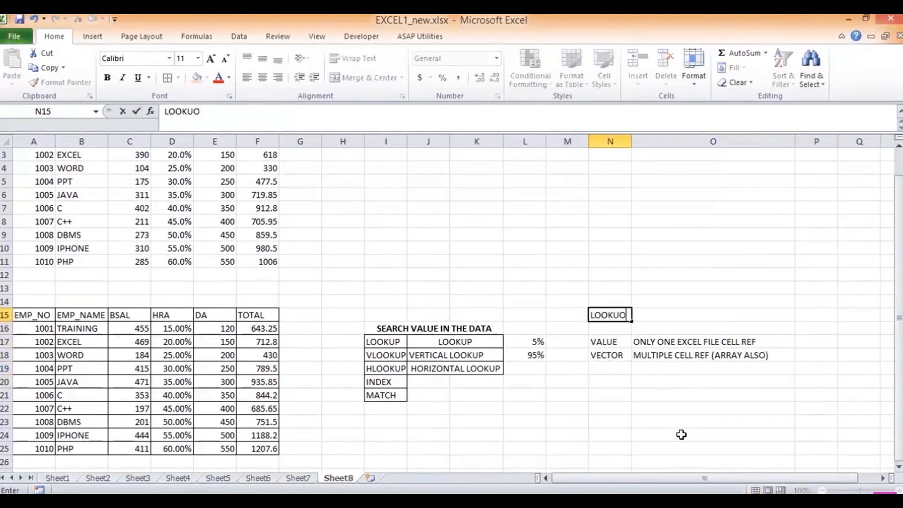
text(P()
key(BackSpace)
key(BackSpace)
key(BackSpace)
key(BackSpace)
key(BackSpace)
key(BackSpace)
key(BackSpace)
text(LOOKUP)
key(Return)
- Start a LOOKUP formula in O16 to examine its value, vector and array arguments, and cancel the entry
key(Right)
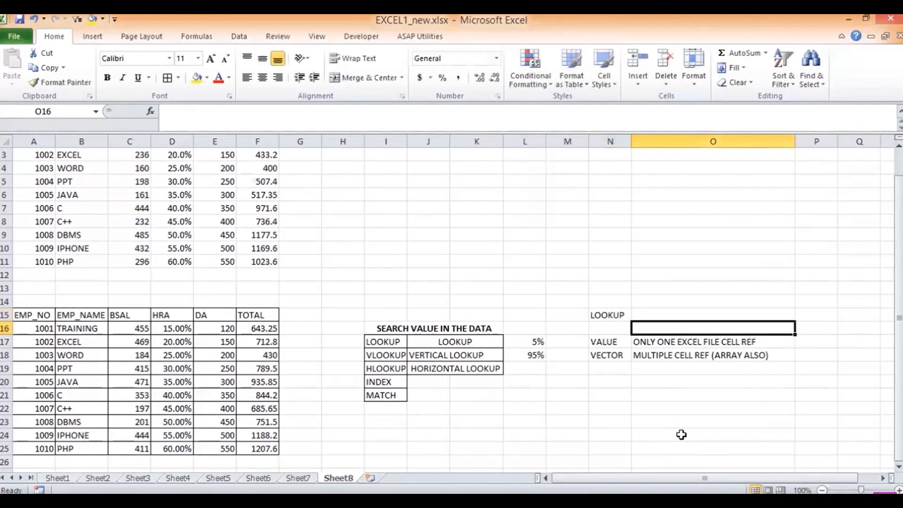
text(=LOO)
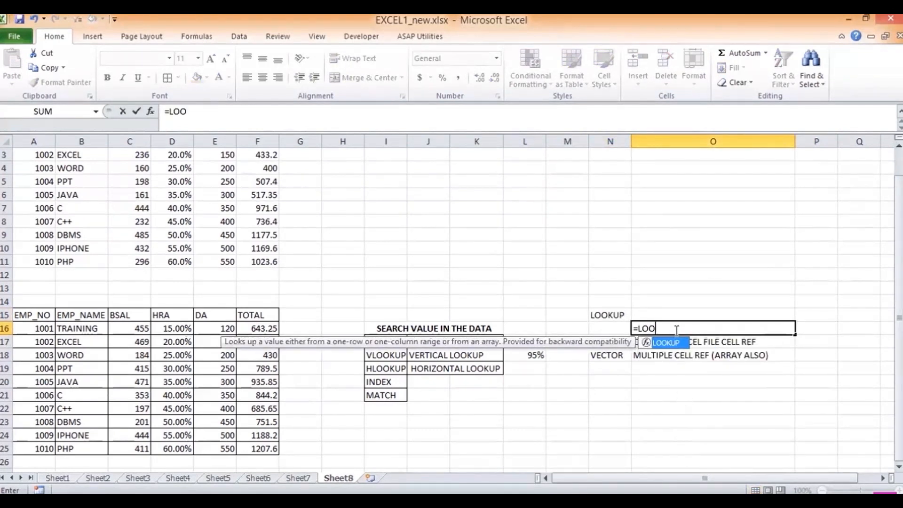
double_click(673, 342)
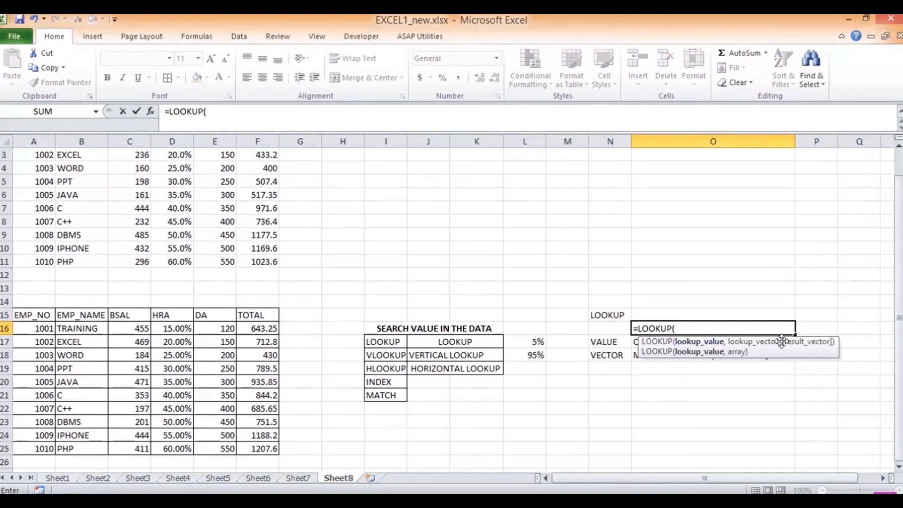
key(Escape)
- Examine the TOTAL values in F16:F25 as an example of a multiple-cell range, and the VERTICAL LOOKUP entry in J18
click(703, 355)
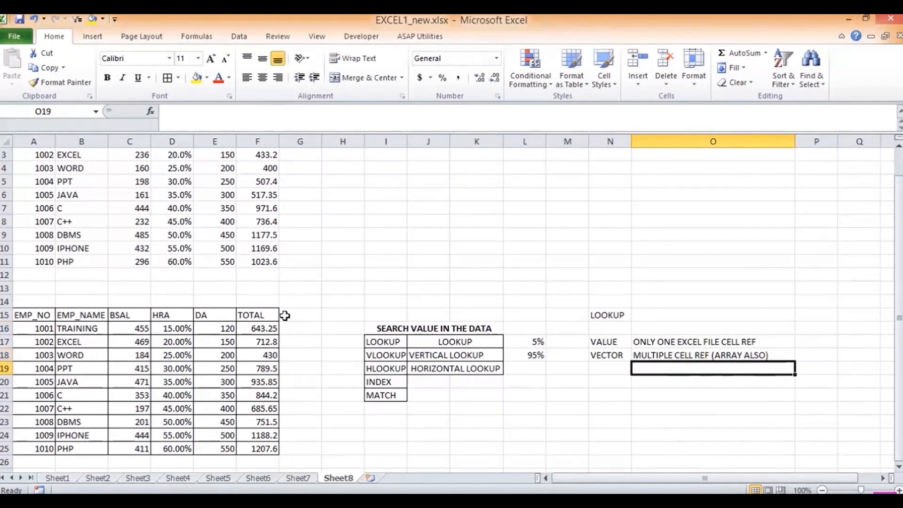
drag(270, 327, 260, 451)
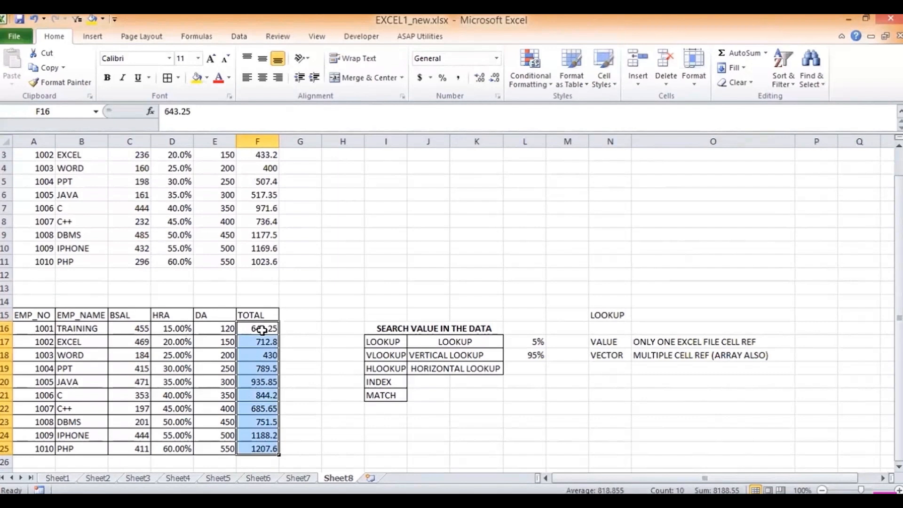
click(420, 395)
click(255, 330)
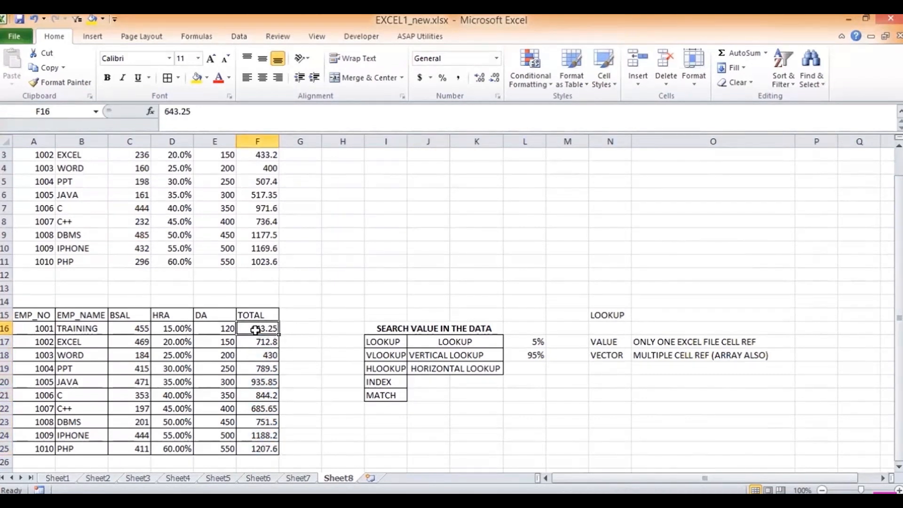
drag(255, 331, 249, 445)
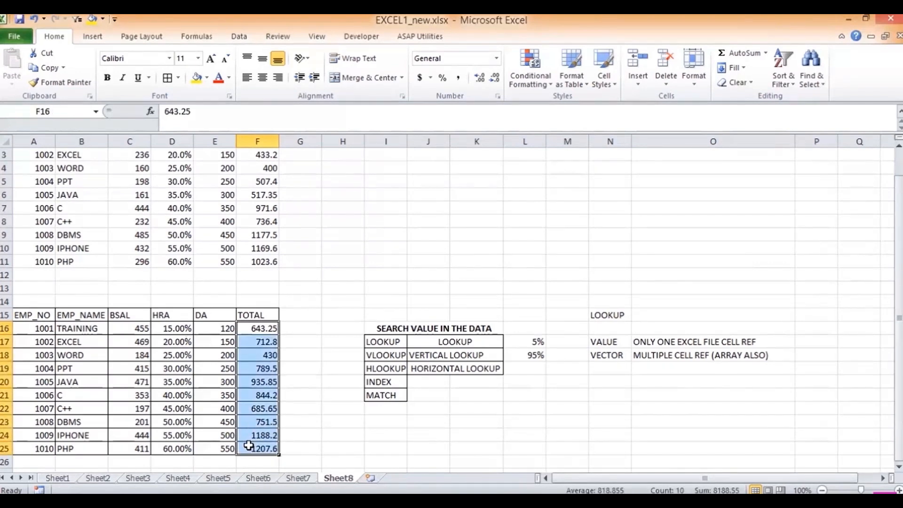
click(428, 315)
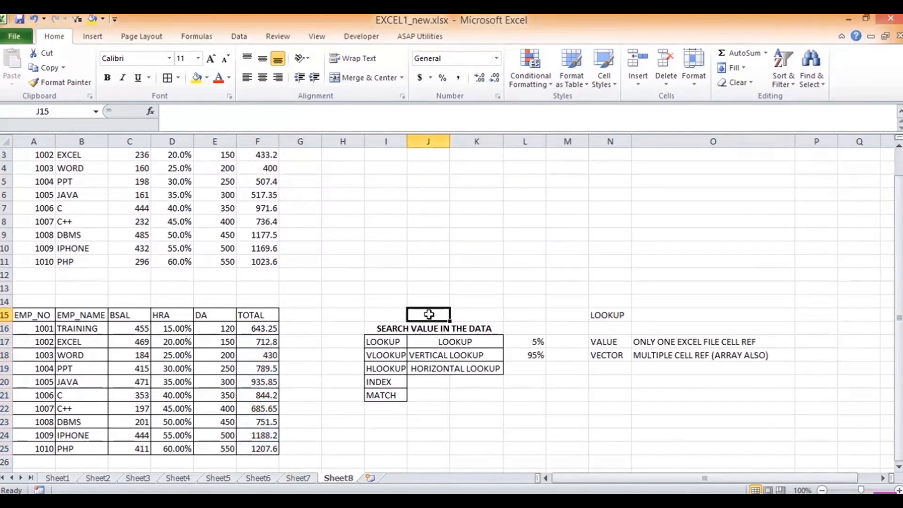
key(Down)
key(Down)
key(Down)
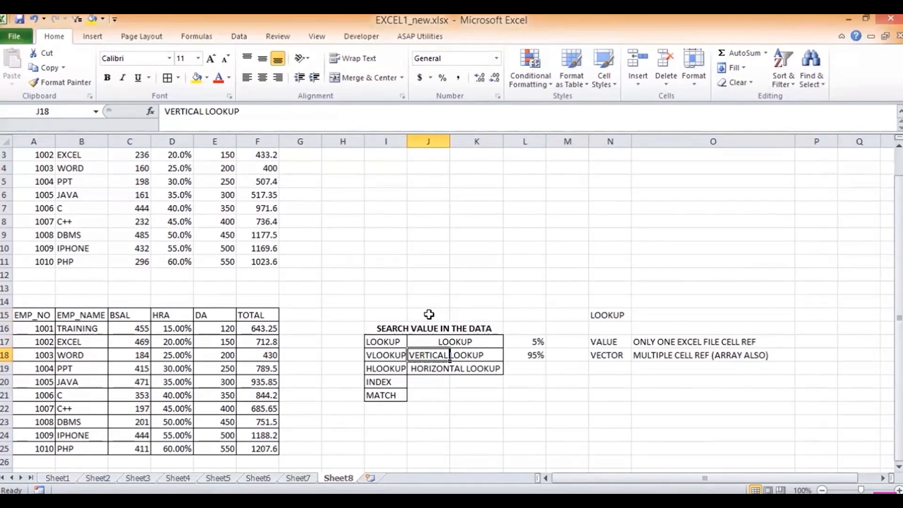
key(Down)
key(Down)
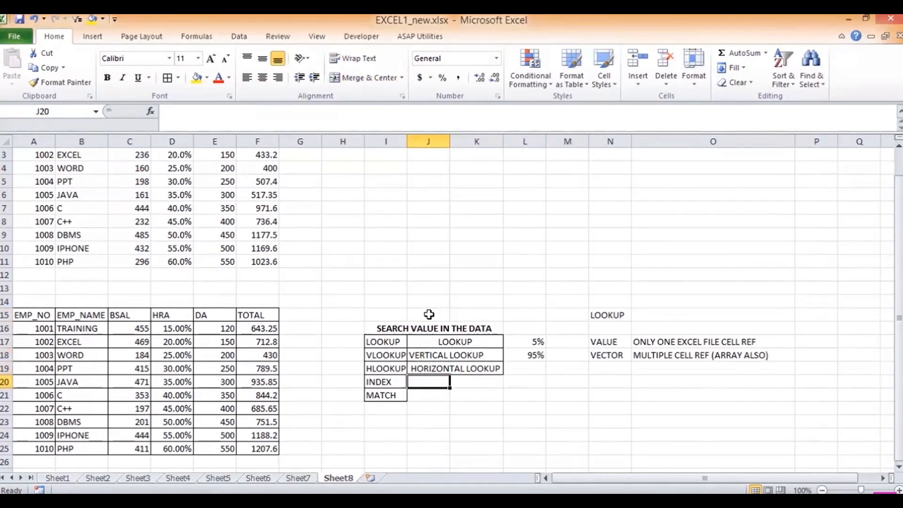
key(Left)
key(Left)
key(Left)
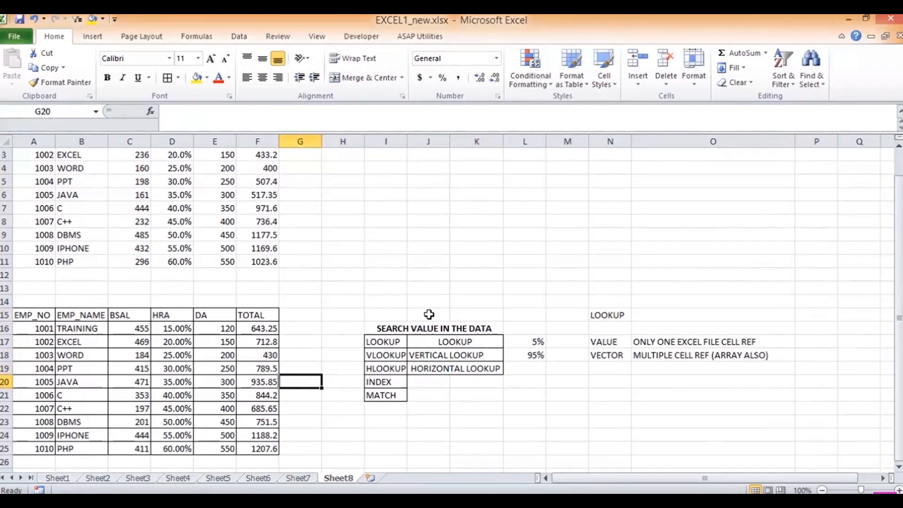
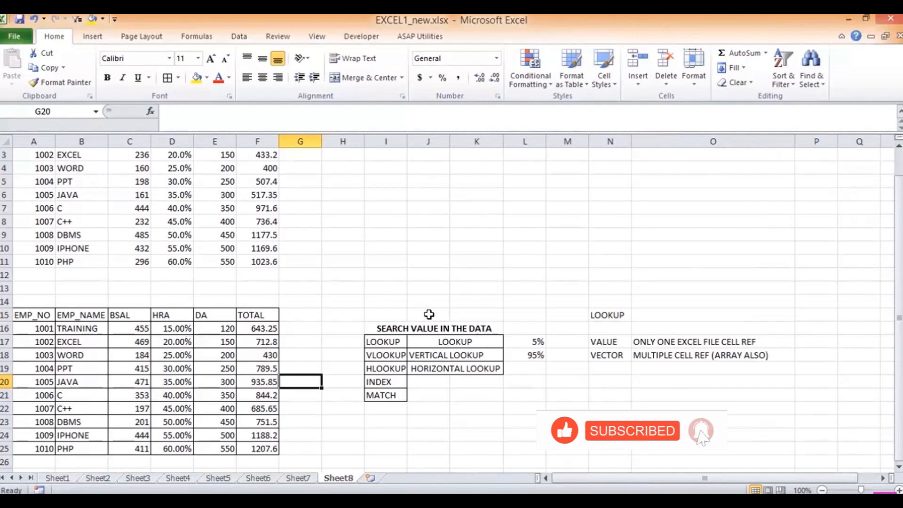
key(Right)
key(Right)
key(Right)
key(Right)
key(Down)
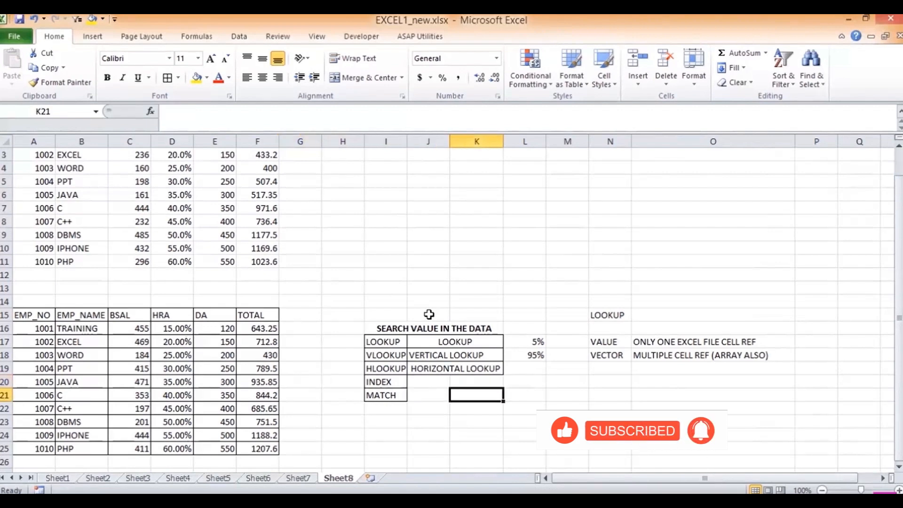
- Enter the label EMP_NO in A31, several rows below the values-only employee table
key(Down)
key(Down)
key(Down)
key(Left)
key(Left)
key(Left)
key(Left)
key(Down)
key(Down)
key(Down)
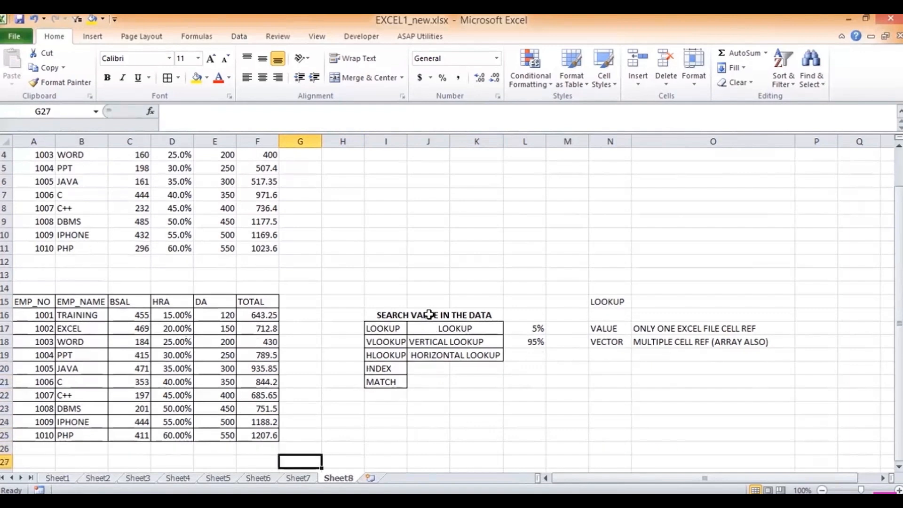
key(Left)
key(Left)
key(Down)
key(Left)
key(Left)
key(Left)
key(Left)
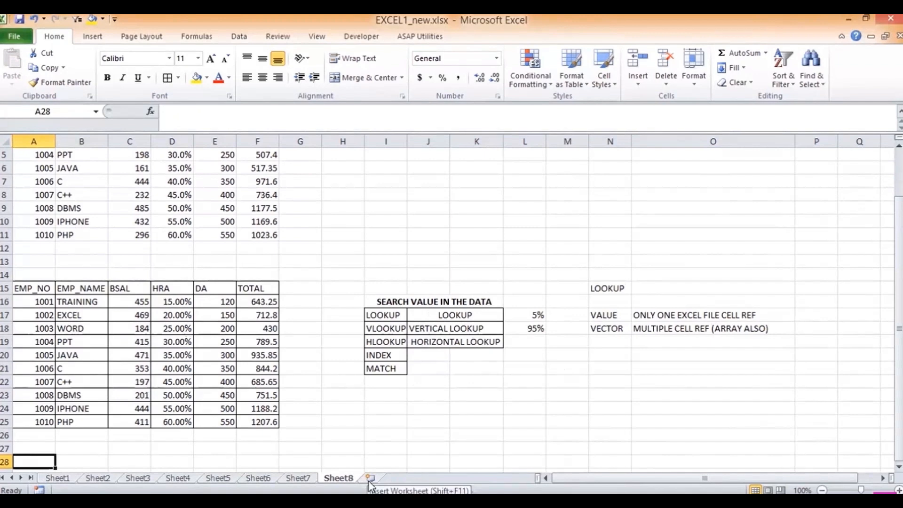
key(Down)
key(Down)
key(Down)
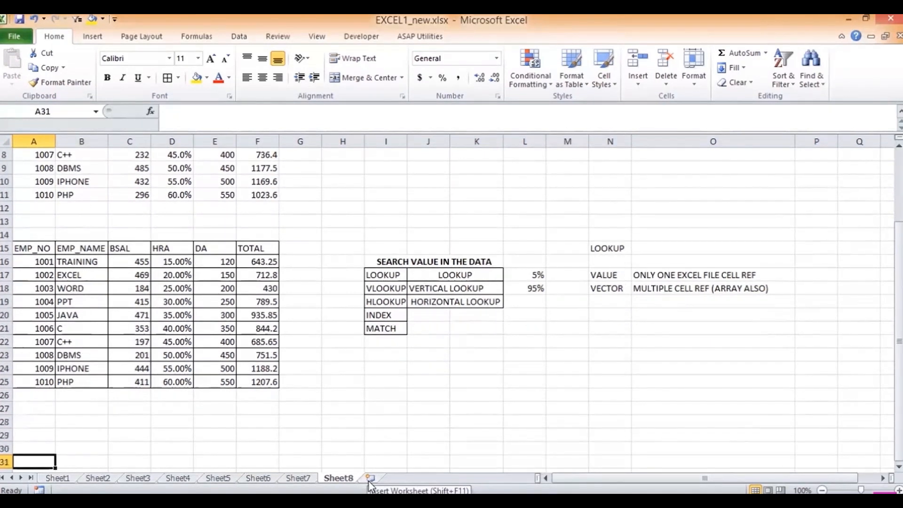
text(EMP_NO)
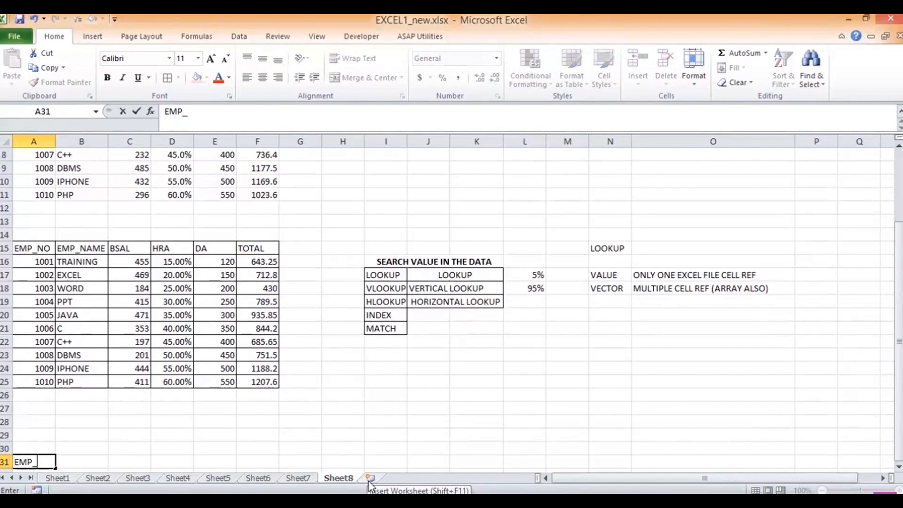
key(Return)
- Enter the label EMP_NAME in A32, directly under EMP_NO
key(Down)
key(Down)
key(Down)
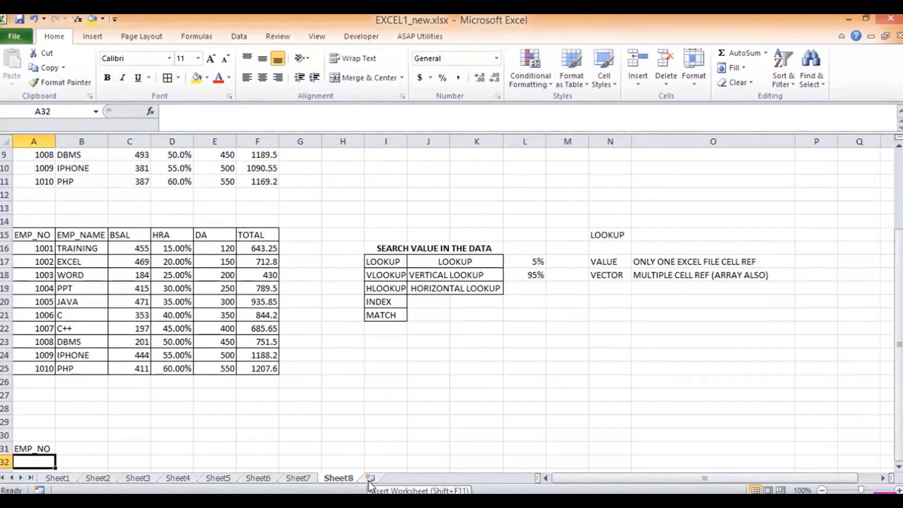
key(Up)
key(Up)
key(Up)
key(Right)
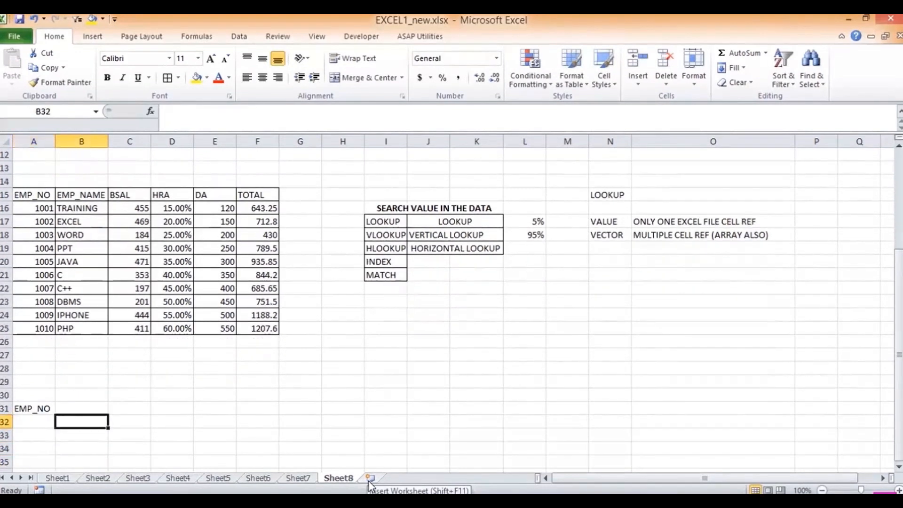
key(Left)
text(EMP_)
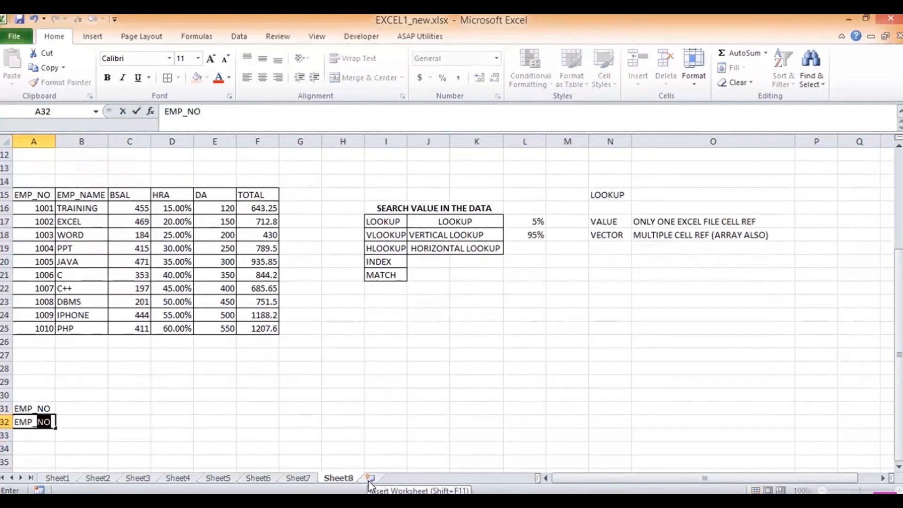
text(NAME)
key(Return)
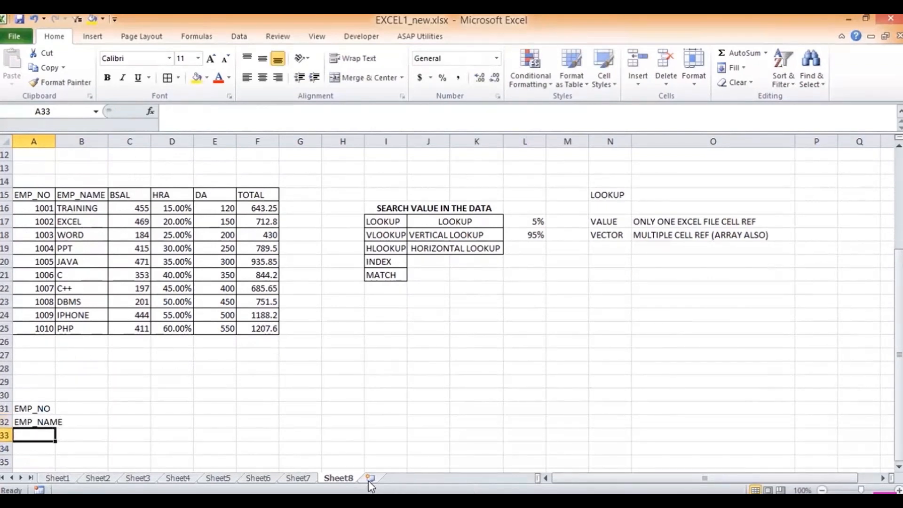
- Enter the labels BSAL, HRA, DA and TOTAL in A33:A36 to complete the vertical field list
text(BSAL)
key(Return)
text(HRA)
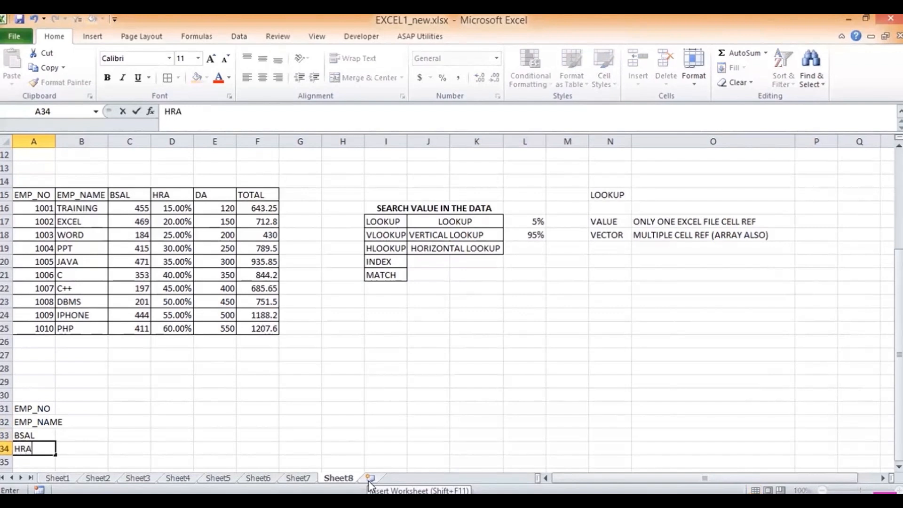
key(Return)
text(DA)
key(Return)
key(Up)
key(Up)
key(Up)
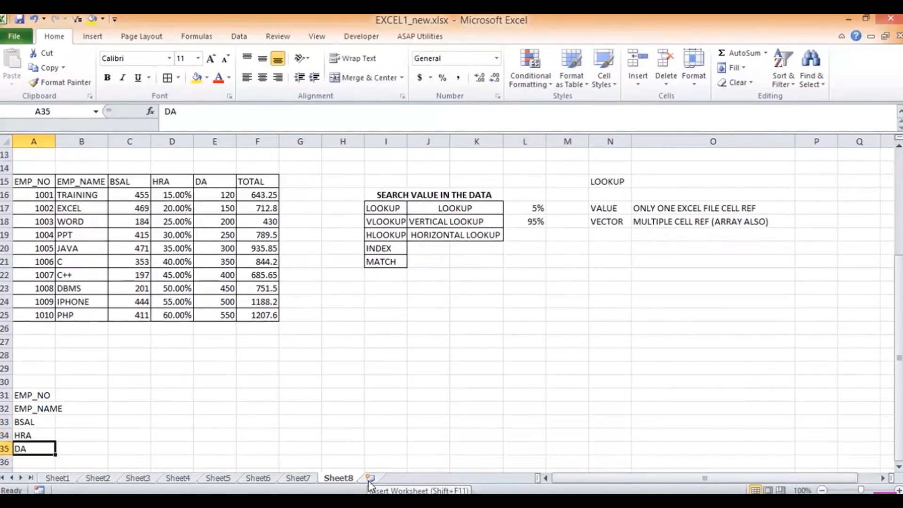
key(Down)
key(Down)
key(Down)
text(TOTAL)
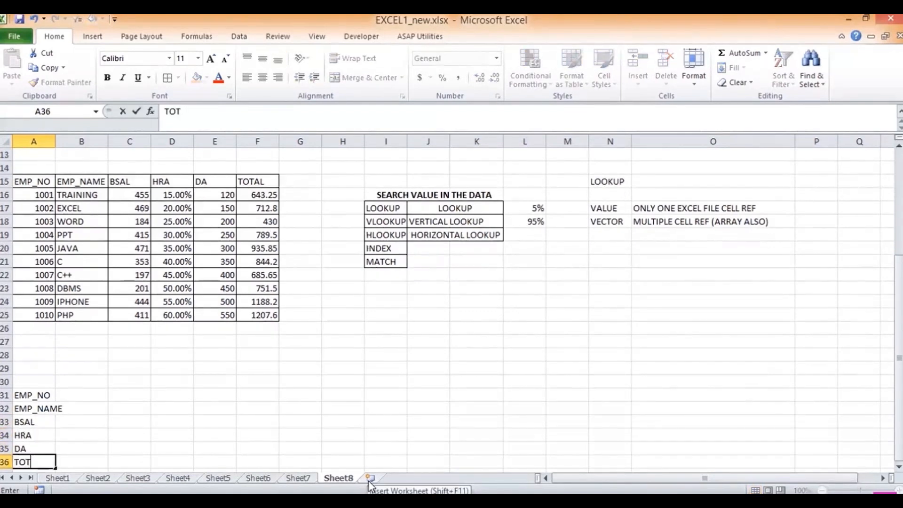
key(Return)
- Apply borders to every cell of the field label list in A31:A36
key(Up)
key(Up)
key(Up)
key(Up)
key(Up)
key(Up)
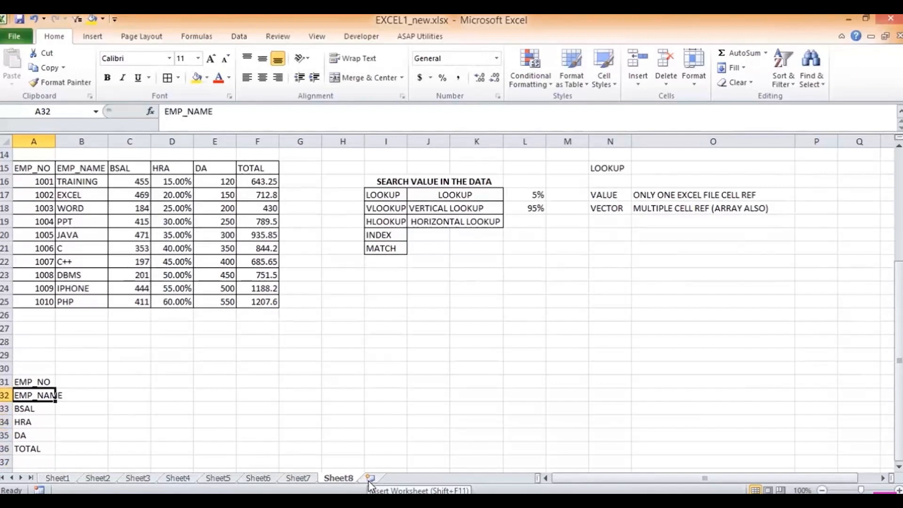
key(Down)
key(Down)
key(Down)
key(Down)
key(Down)
key(Down)
key(Down)
key(Down)
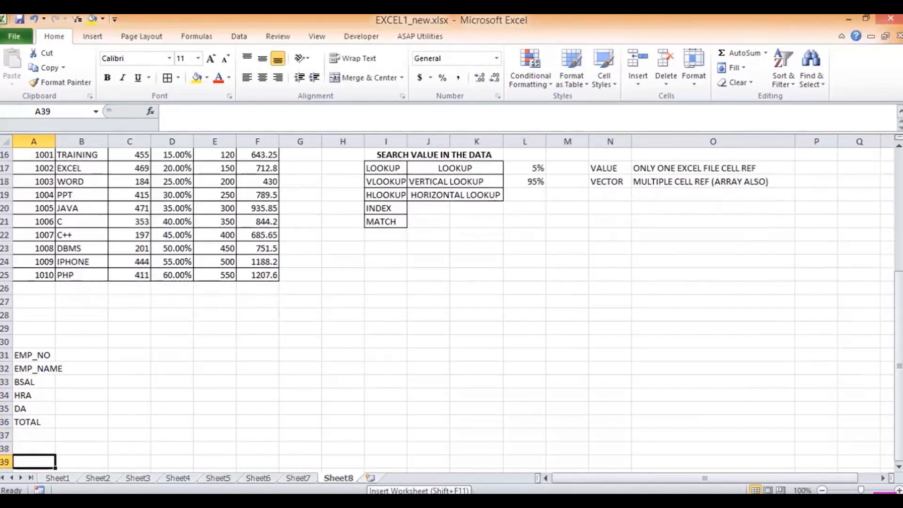
drag(21, 355, 29, 418)
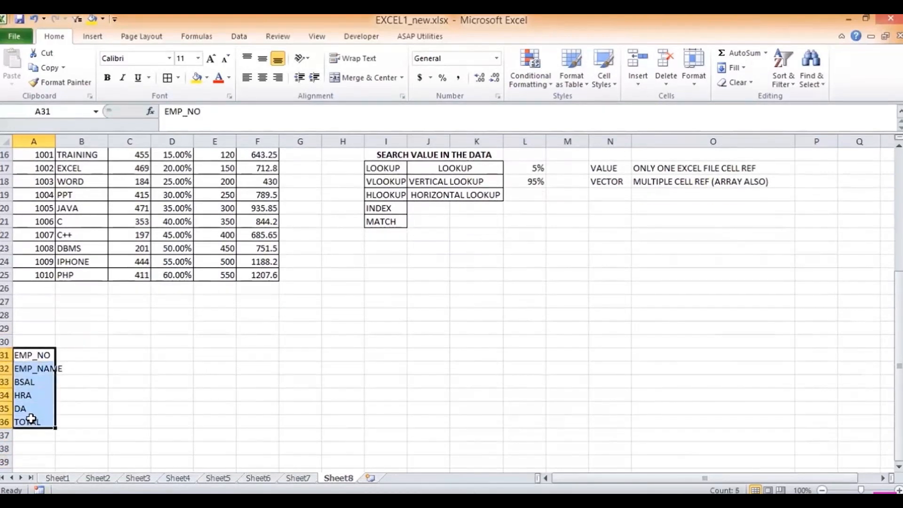
click(168, 78)
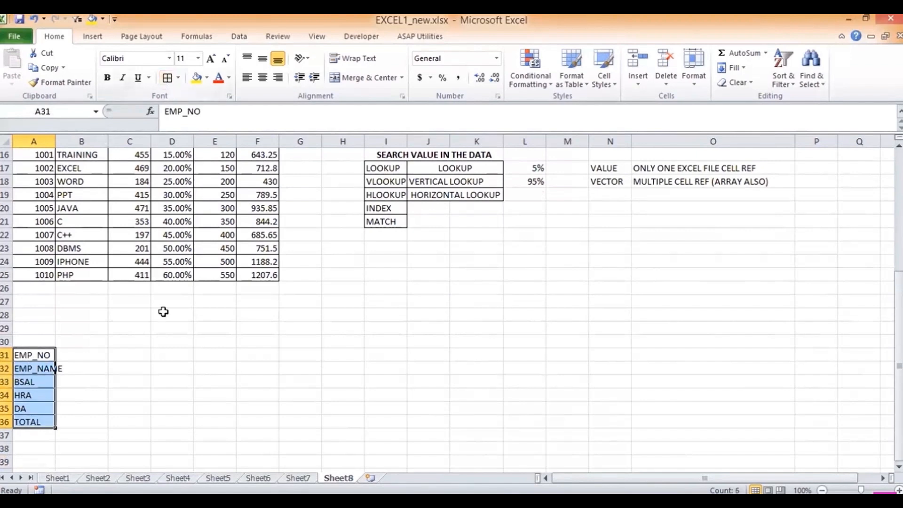
- Try to set up a List data validation in B31 beside EMP_NO, sourced from =$A$16:$A$25
click(72, 354)
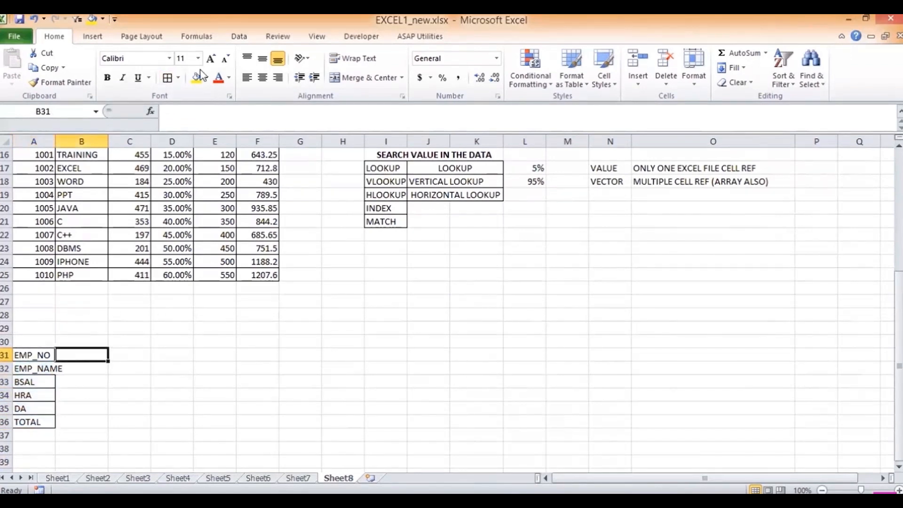
click(239, 37)
click(502, 83)
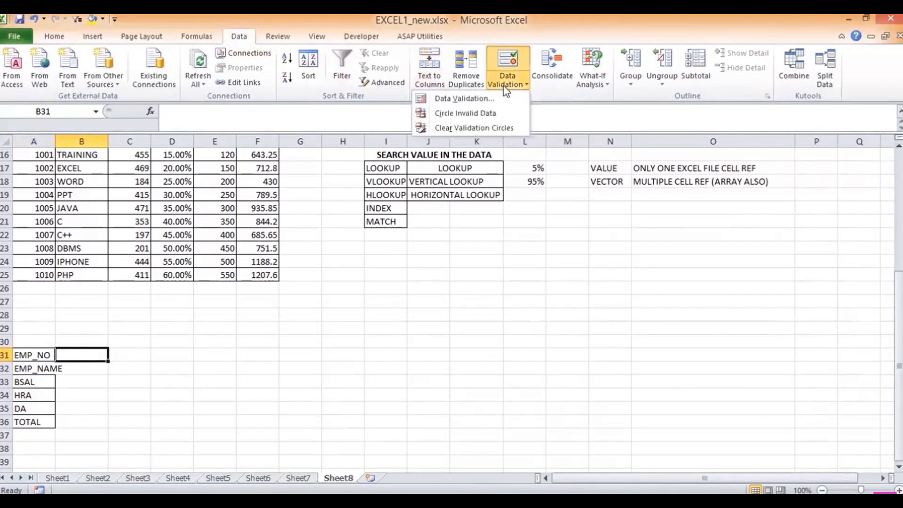
click(494, 98)
click(321, 219)
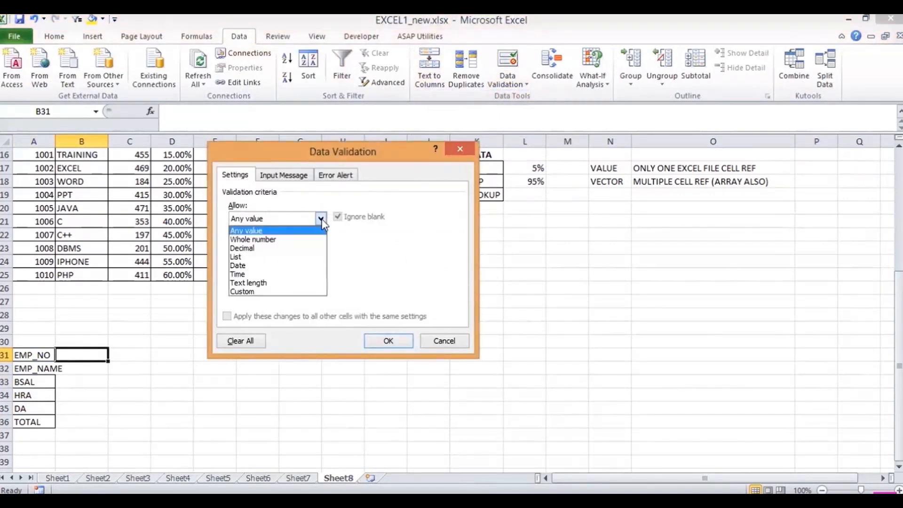
click(273, 258)
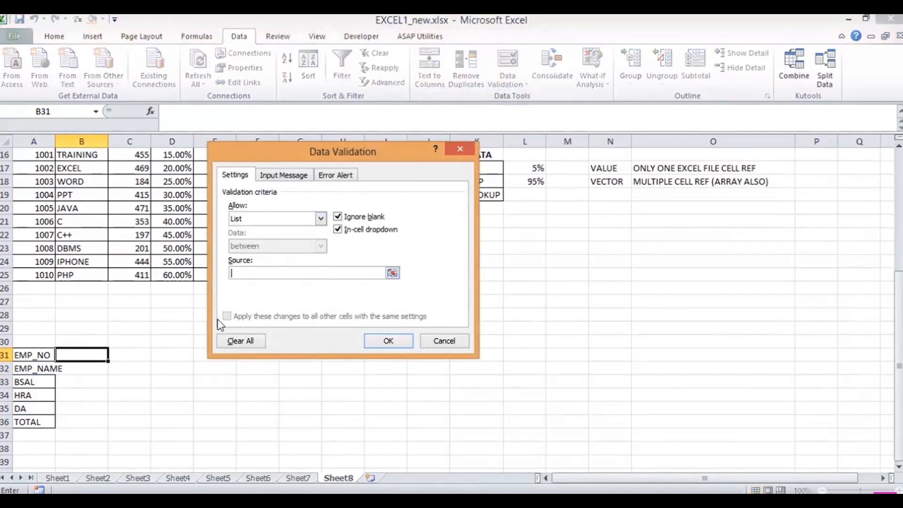
click(392, 274)
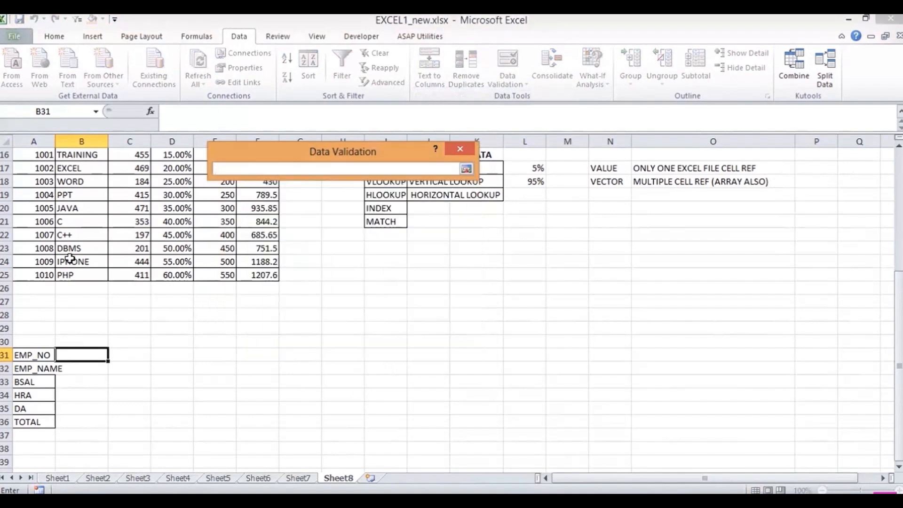
drag(44, 273, 34, 195)
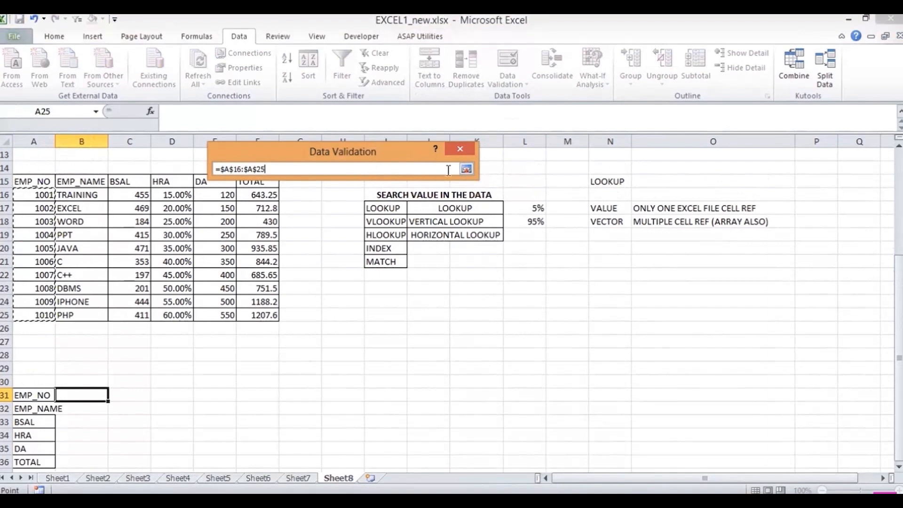
click(466, 169)
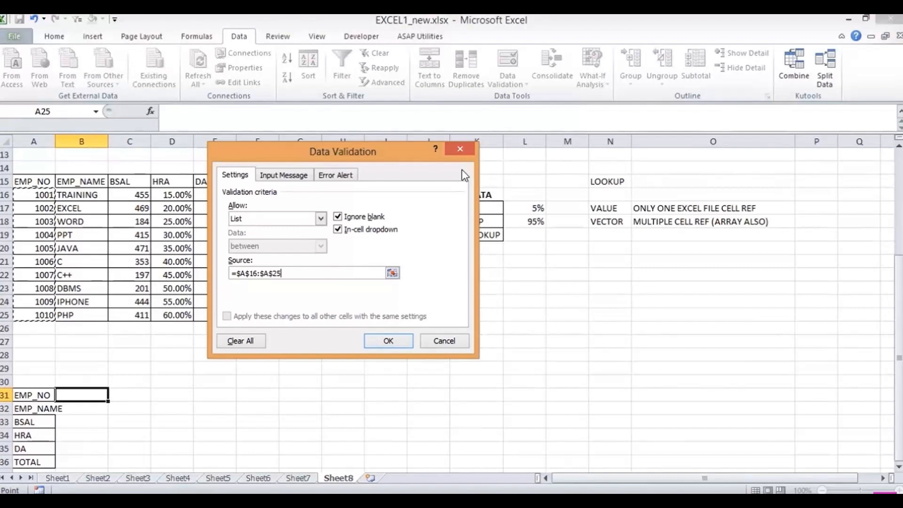
click(453, 341)
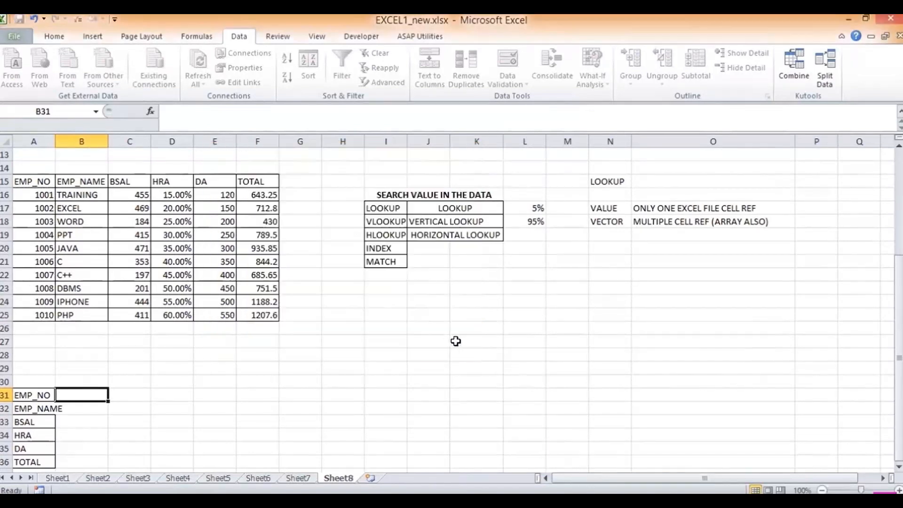
- Insert a new worksheet and give its cell A1 a List data validation sourced from the employee numbers in Sheet8 A16:A25
click(371, 478)
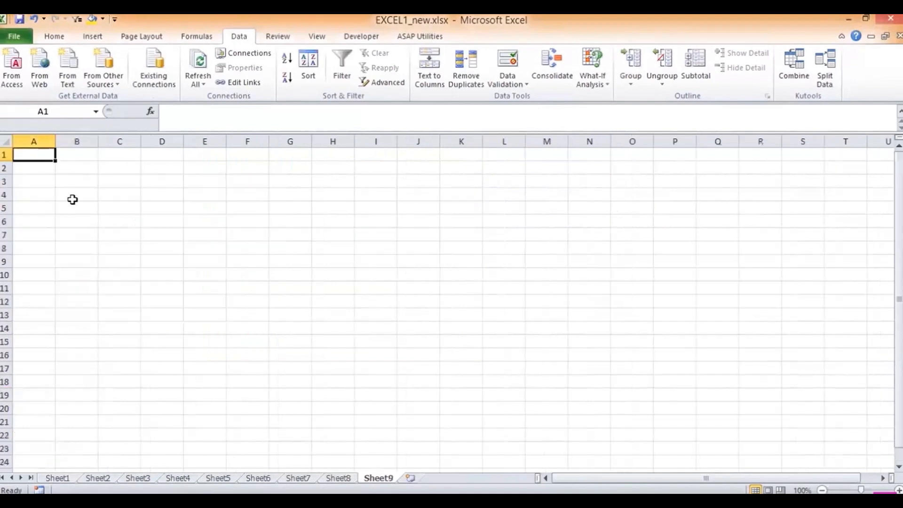
click(516, 88)
click(498, 97)
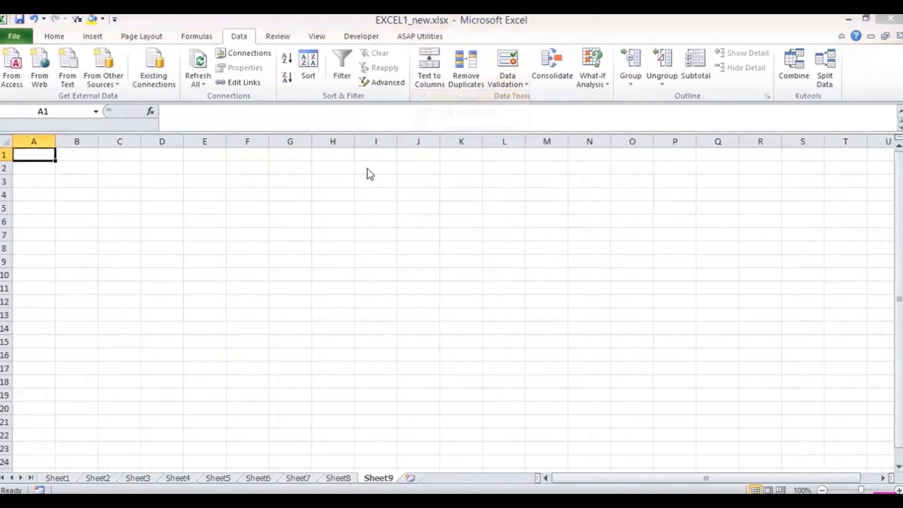
click(273, 219)
click(238, 257)
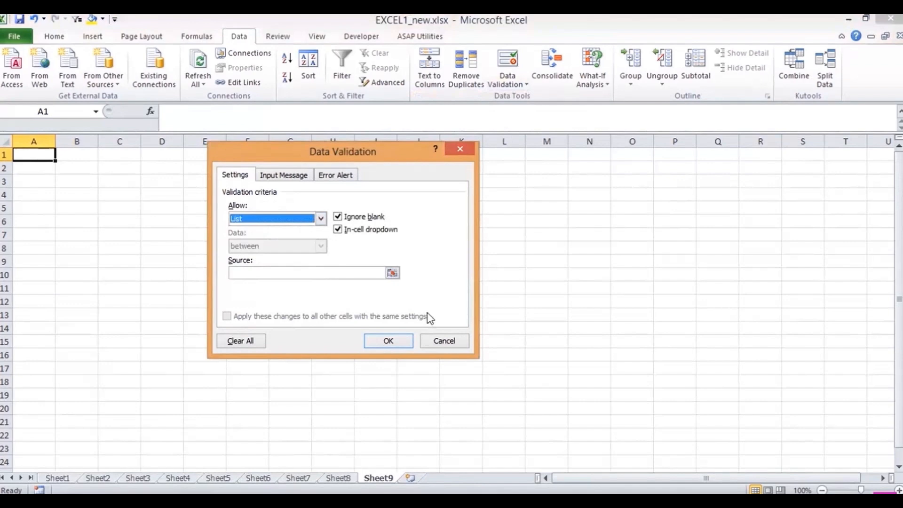
click(393, 273)
click(339, 478)
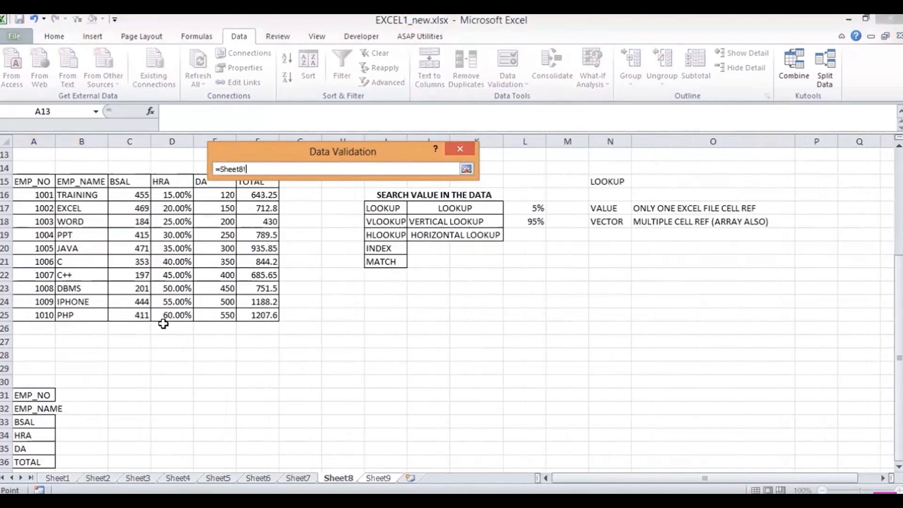
drag(46, 194, 36, 317)
click(467, 170)
click(381, 339)
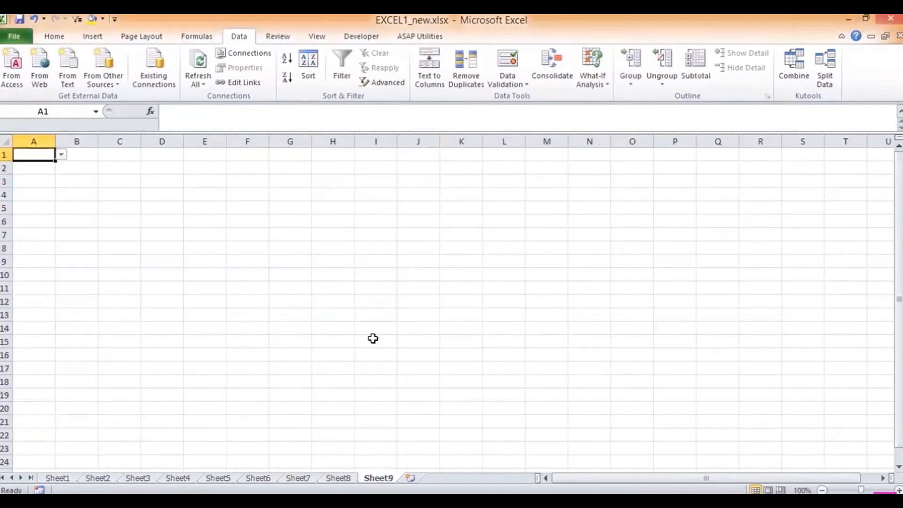
- Reset the data validation of A1 in Sheet9 to allow Any value, and return to Sheet8
click(506, 84)
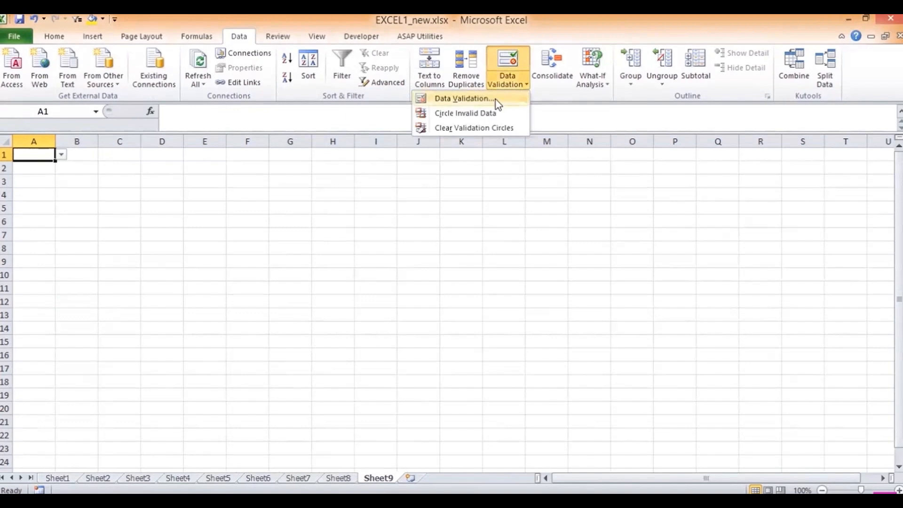
click(495, 99)
click(321, 219)
click(263, 231)
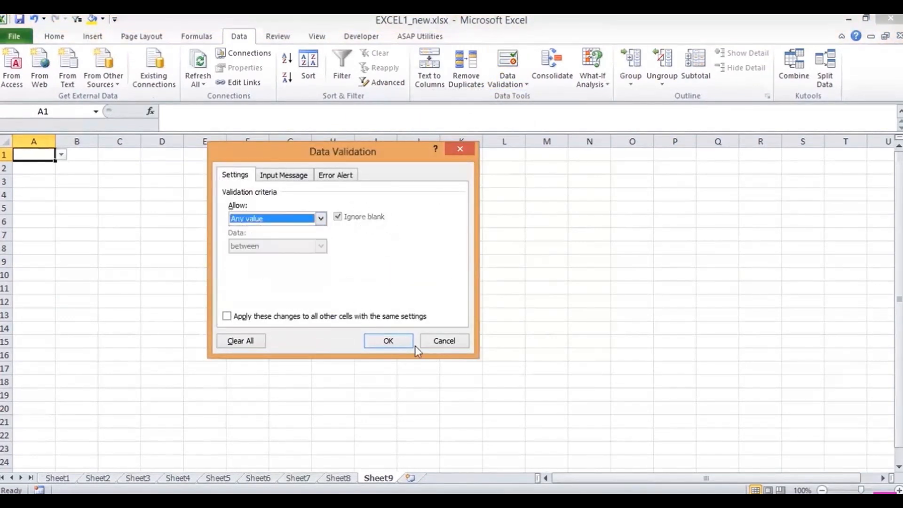
click(387, 339)
click(341, 478)
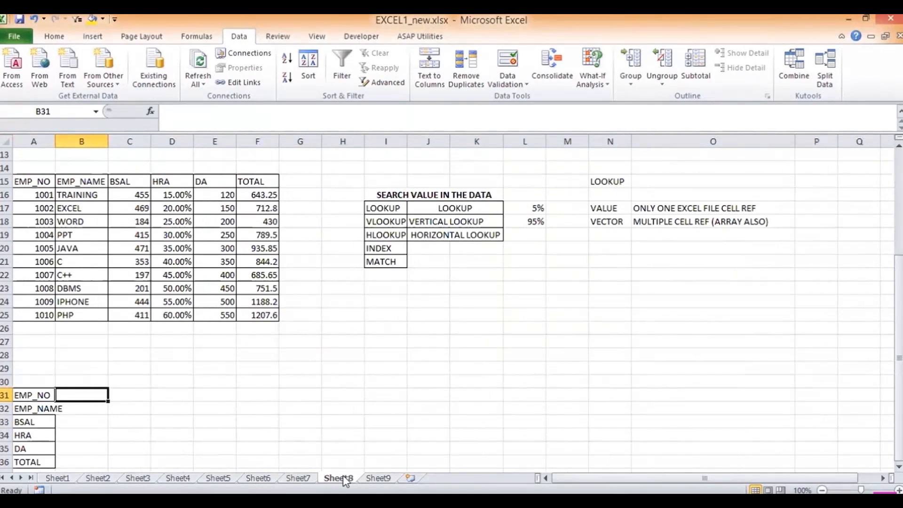
- Apply a List data validation to B31 beside EMP_NO, sourced from =$A$16:$A$25
click(503, 86)
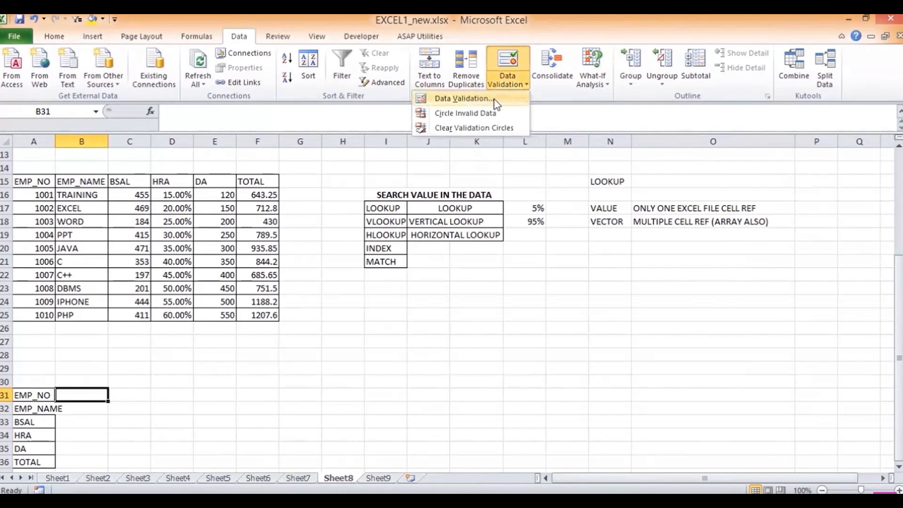
click(494, 98)
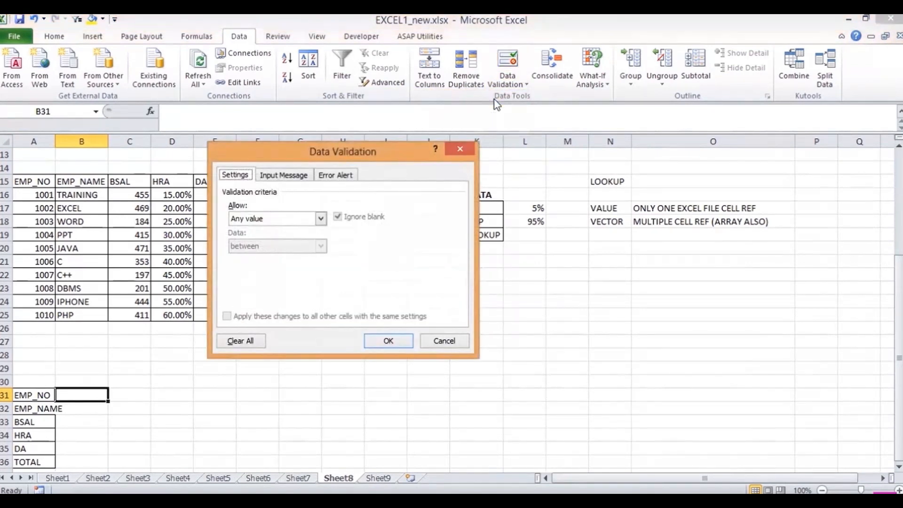
click(320, 219)
click(249, 256)
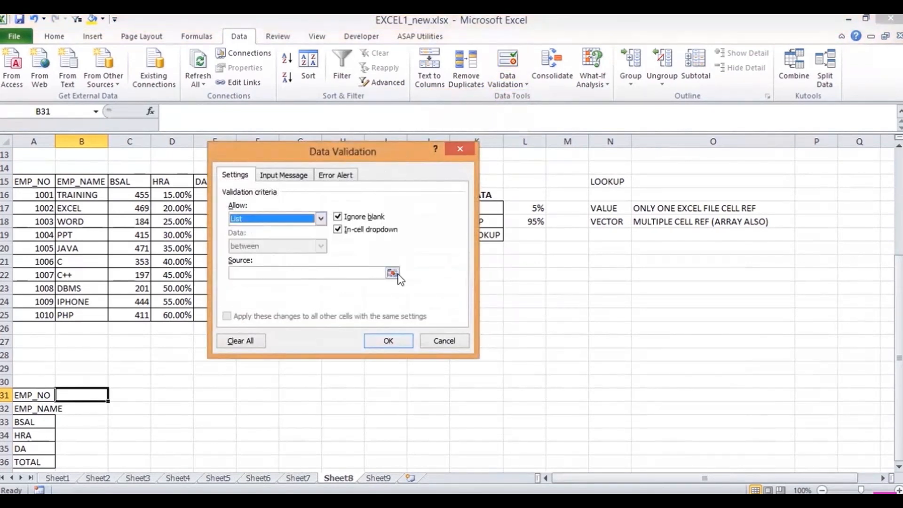
click(393, 274)
drag(43, 195, 35, 308)
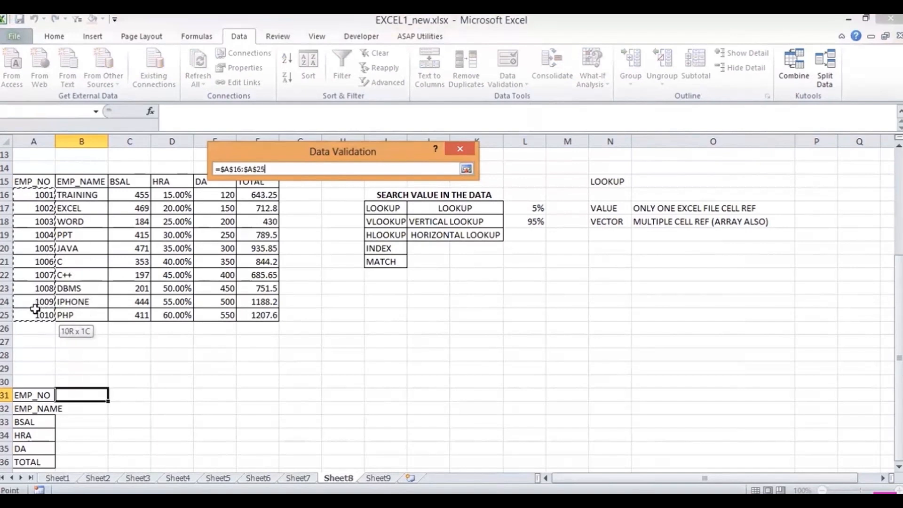
click(466, 169)
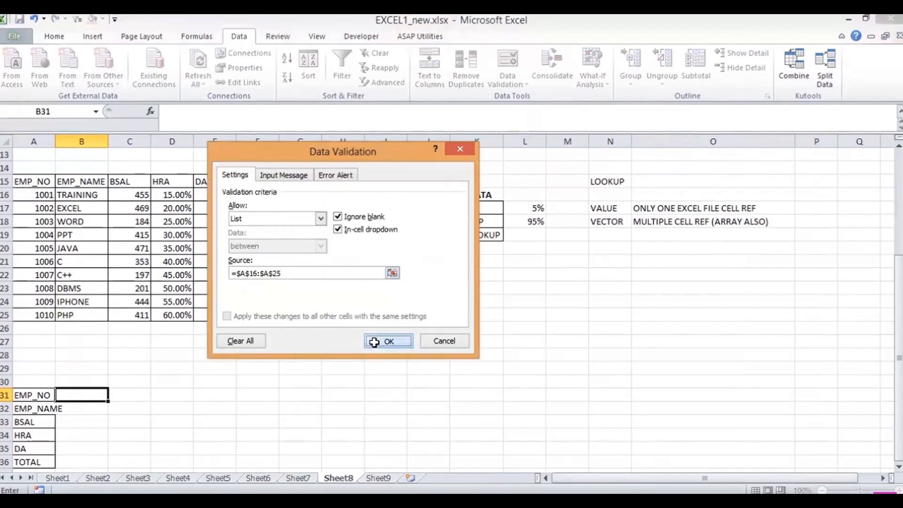
click(374, 342)
- Choose 1003 from the EMP_NO dropdown in B31 and widen column A to fit the EMP_NAME label
click(115, 395)
click(89, 424)
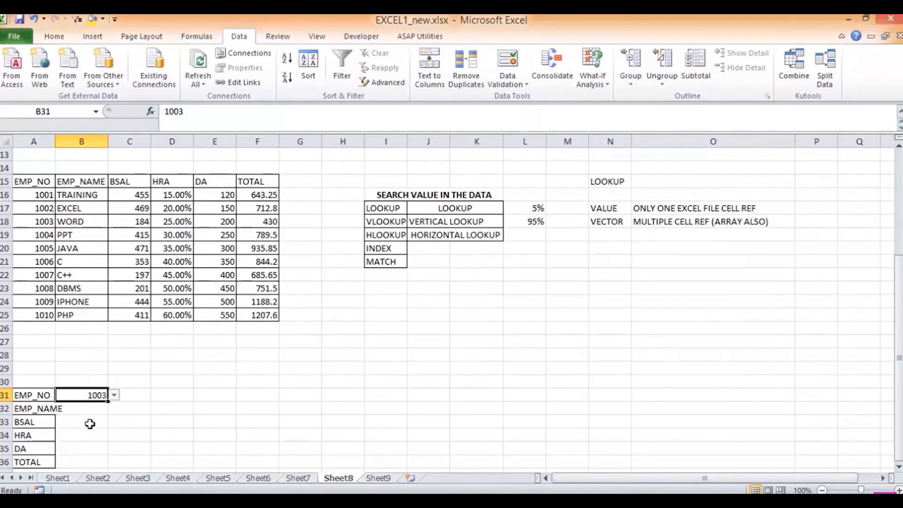
drag(55, 133, 66, 155)
key(Down)
key(Down)
key(Down)
key(Down)
key(Down)
key(Down)
key(Down)
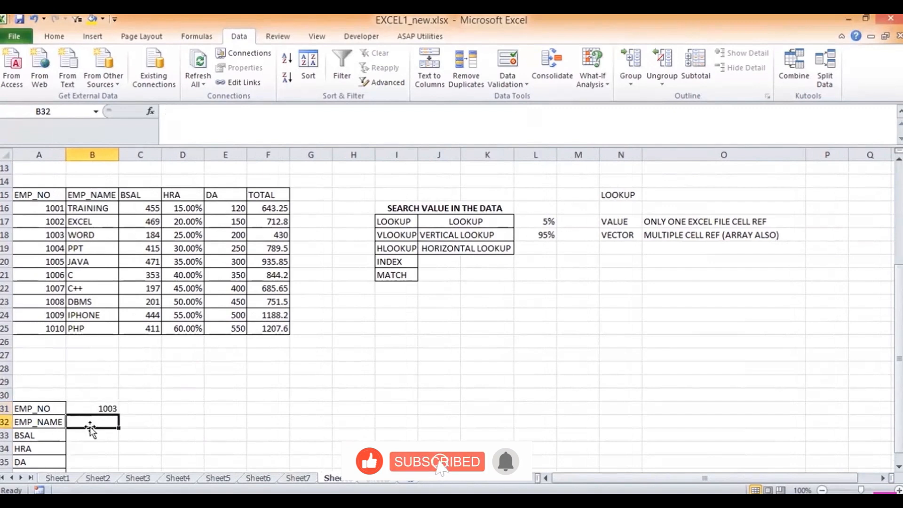
key(Up)
key(Up)
key(Up)
key(Up)
key(Up)
key(Up)
key(Up)
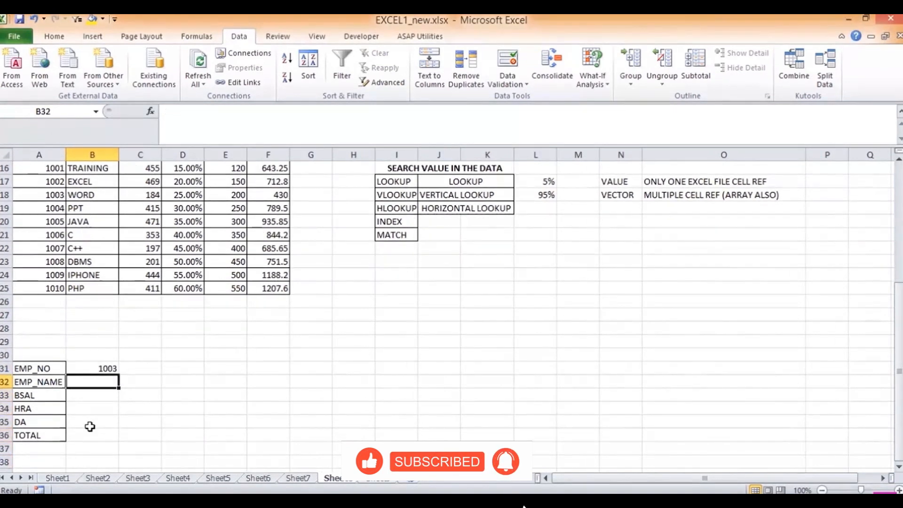
key(Down)
key(Down)
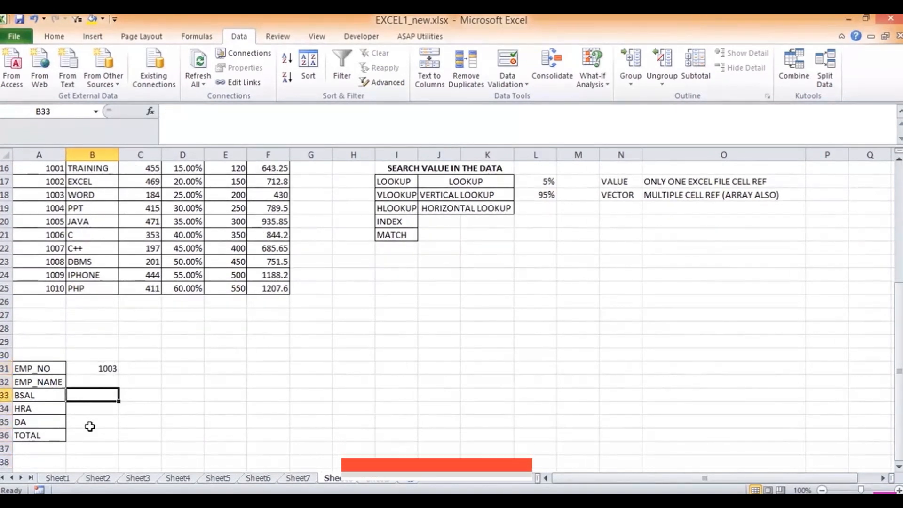
key(Up)
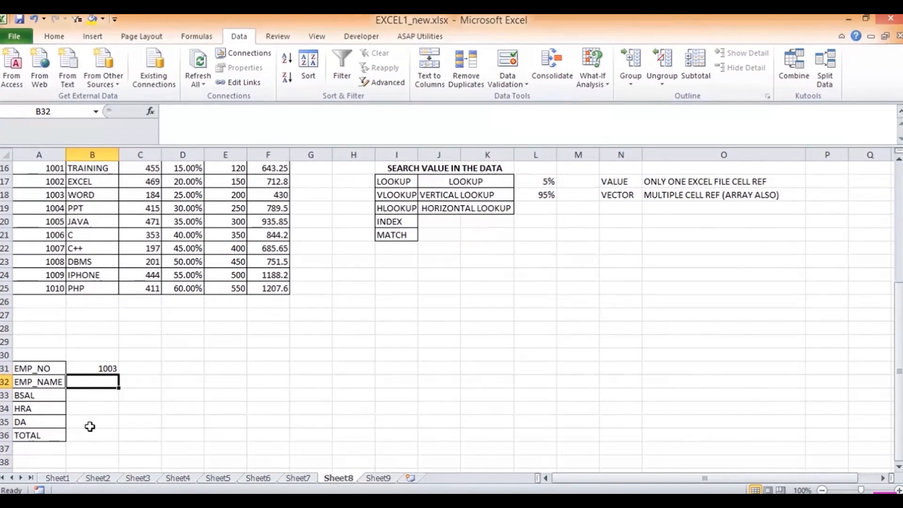
- Enter =LOOKUP(B31,A16:A25,B16:B25) in B32 to return the EMP_NAME for the chosen employee number
text(=LOO)
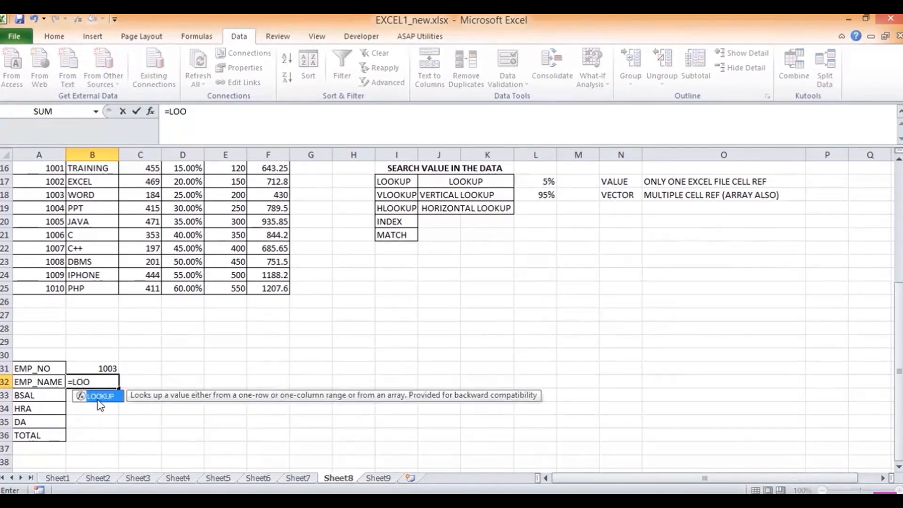
double_click(99, 399)
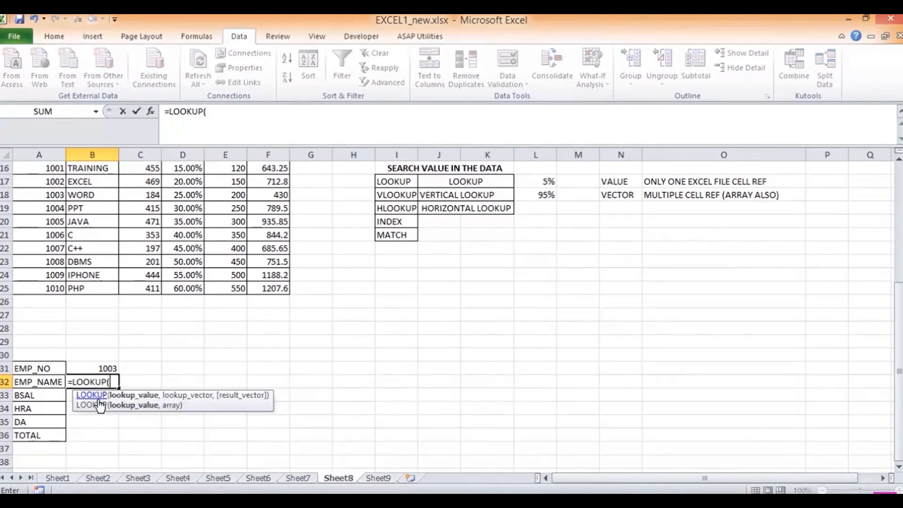
click(105, 368)
text(,)
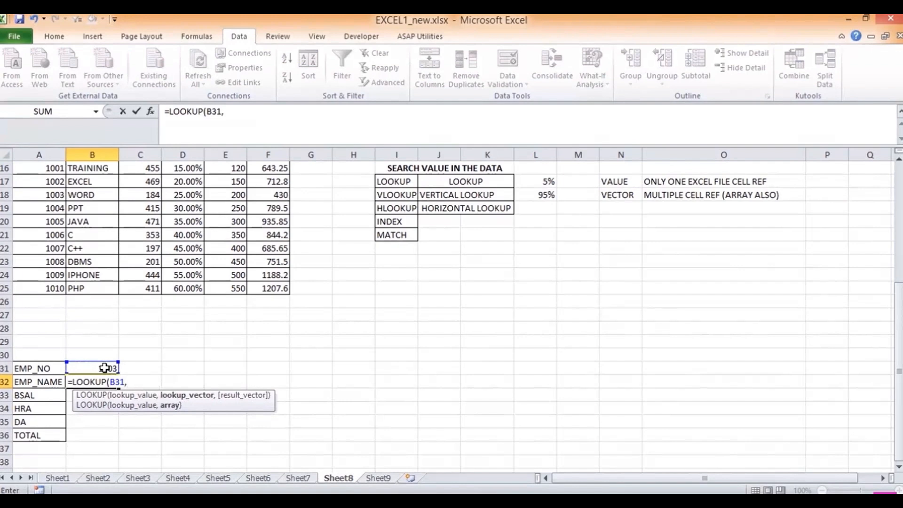
drag(898, 372, 898, 332)
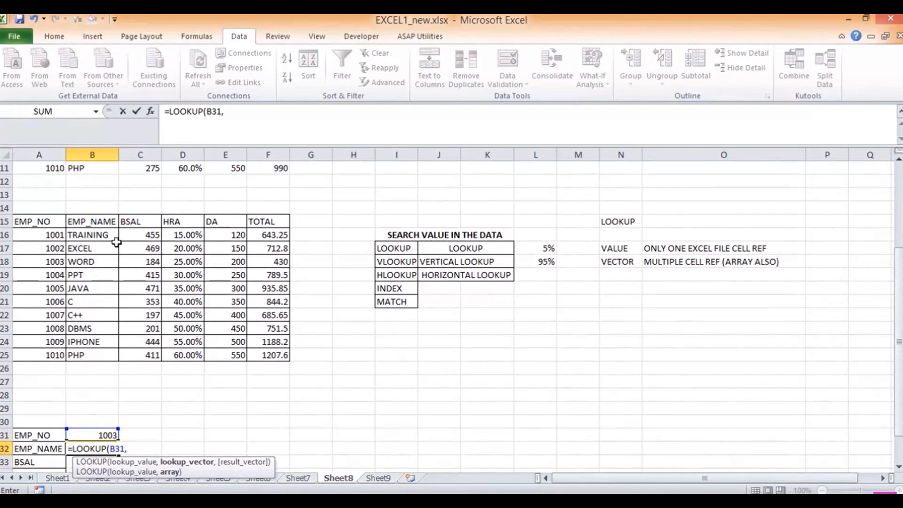
click(55, 235)
drag(54, 255, 46, 354)
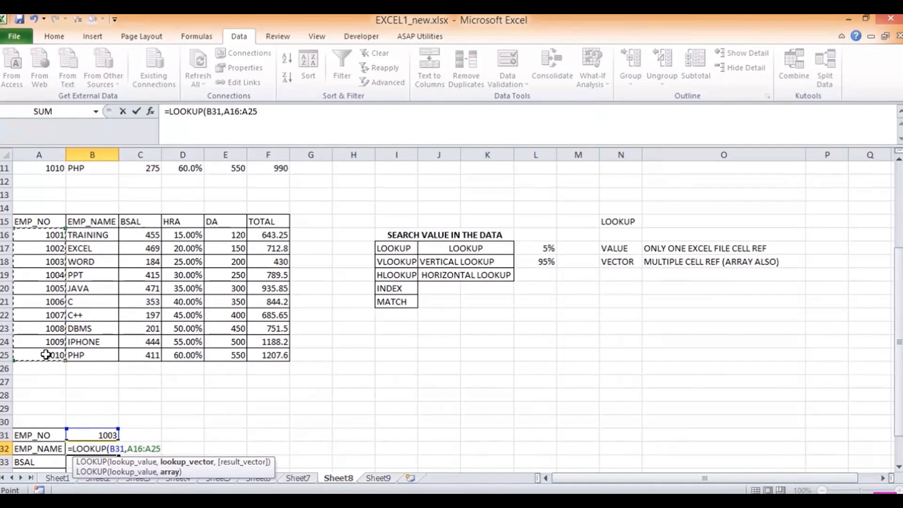
text(,)
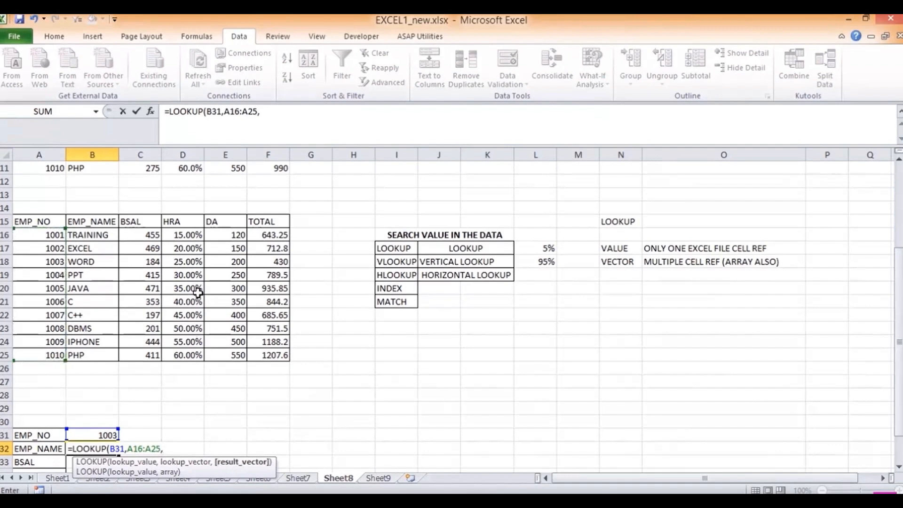
drag(81, 234, 81, 357)
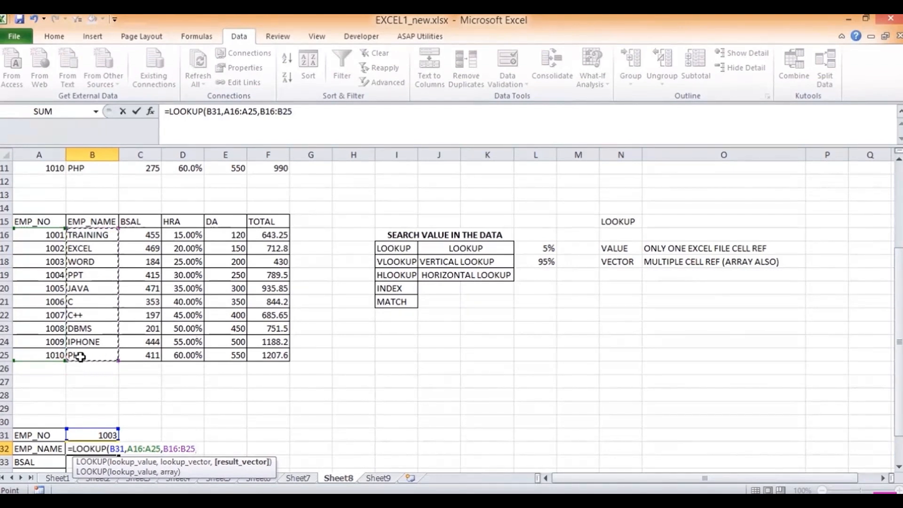
key(Return)
key(Up)
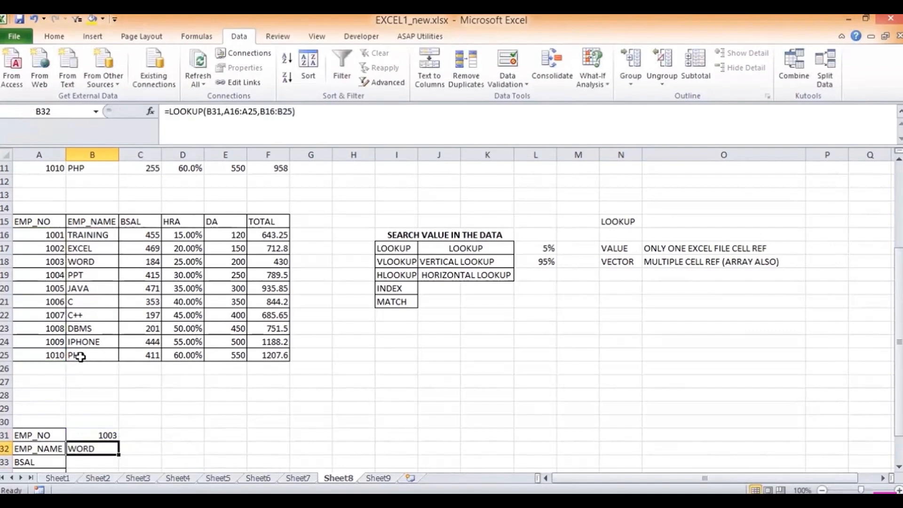
- Test the EMP_NAME lookup by choosing 1008, followed by 1005, from the EMP_NO dropdown in B31
key(Up)
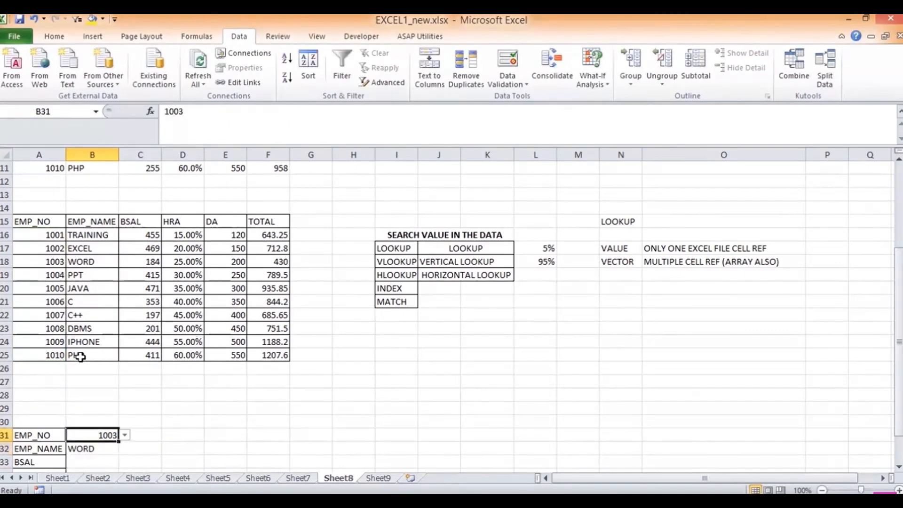
click(124, 435)
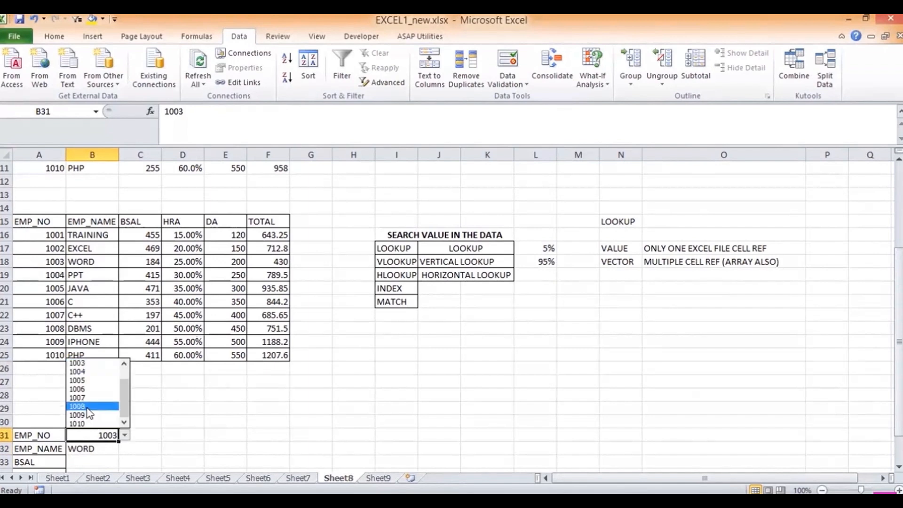
click(86, 407)
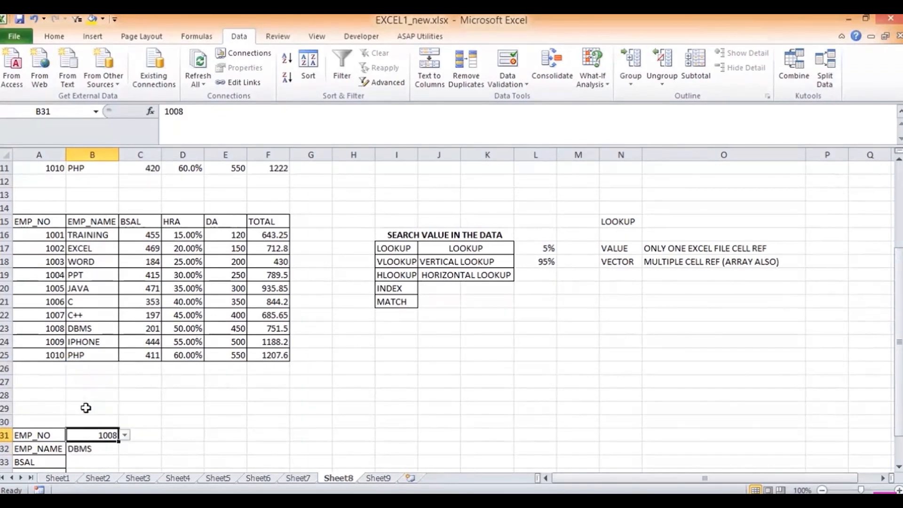
click(900, 467)
click(899, 466)
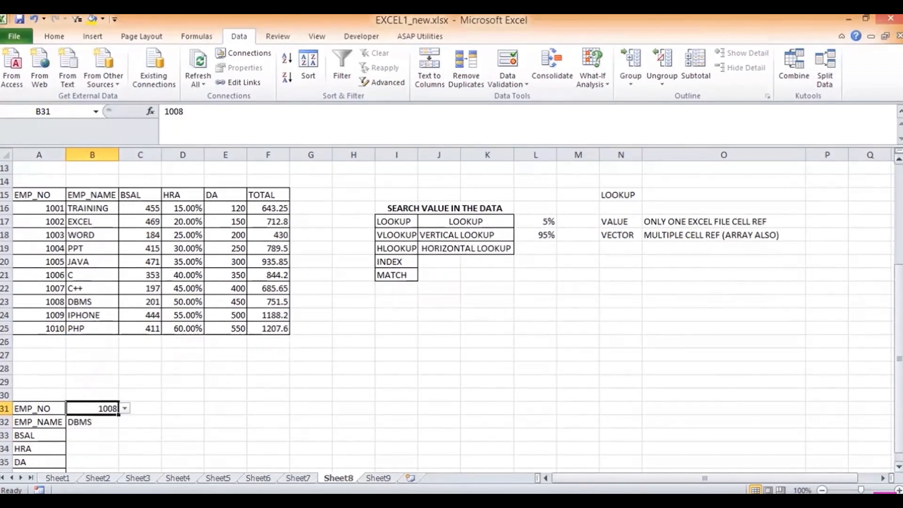
click(899, 467)
click(899, 466)
click(899, 466)
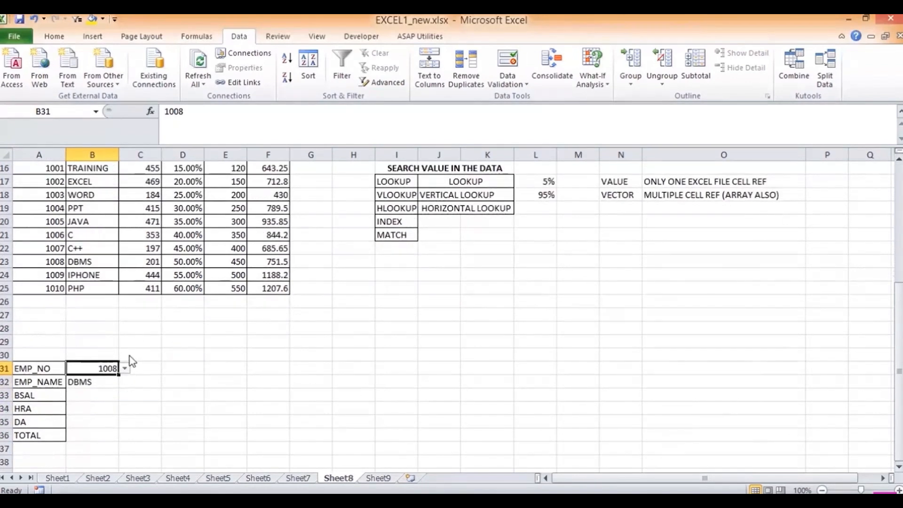
click(124, 369)
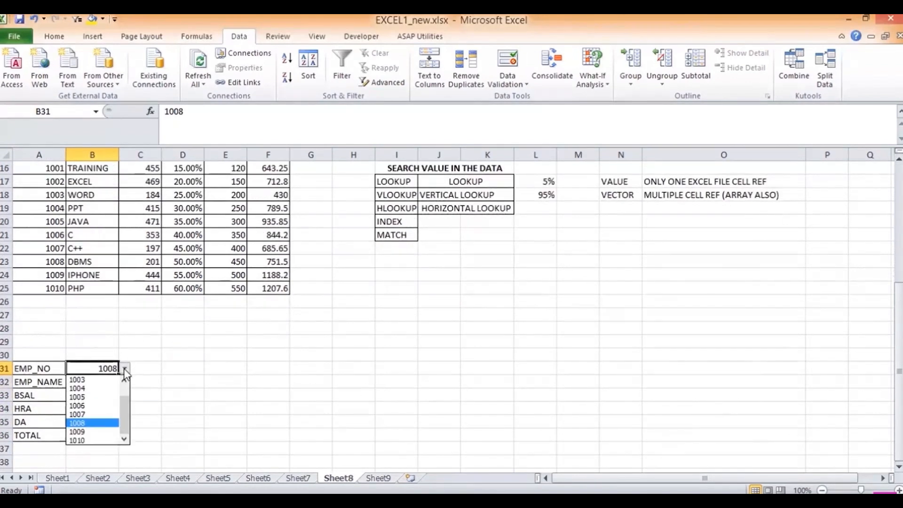
click(87, 396)
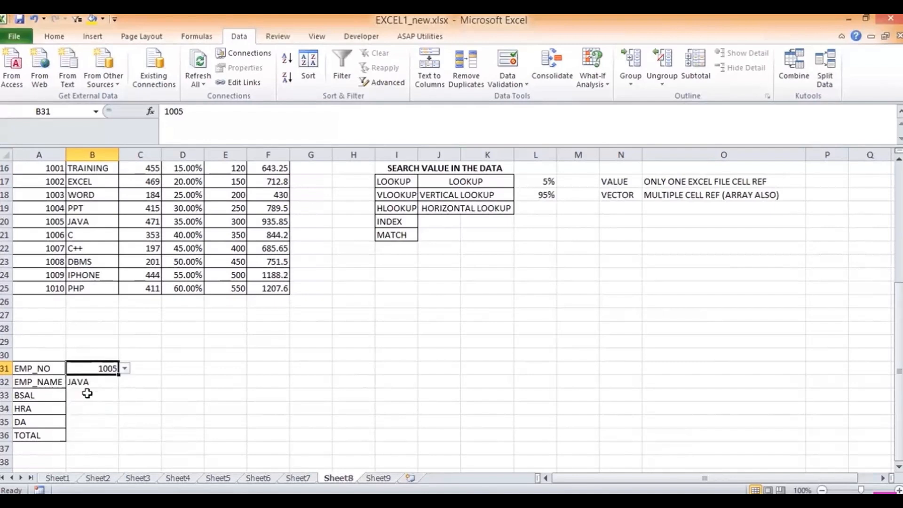
- Enter =LOOKUP(B31,A16:A25,C16:C25) in B33 to return the BSAL of the chosen employee number
click(88, 395)
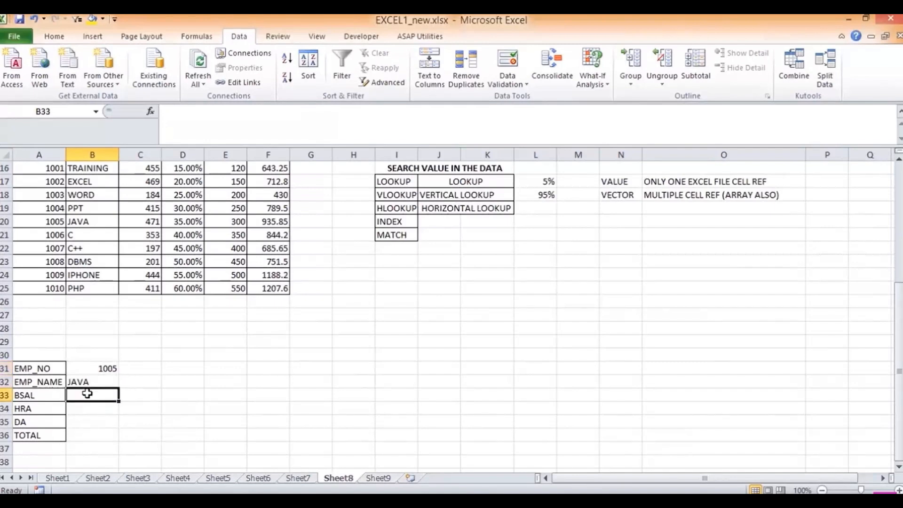
text(=LOO)
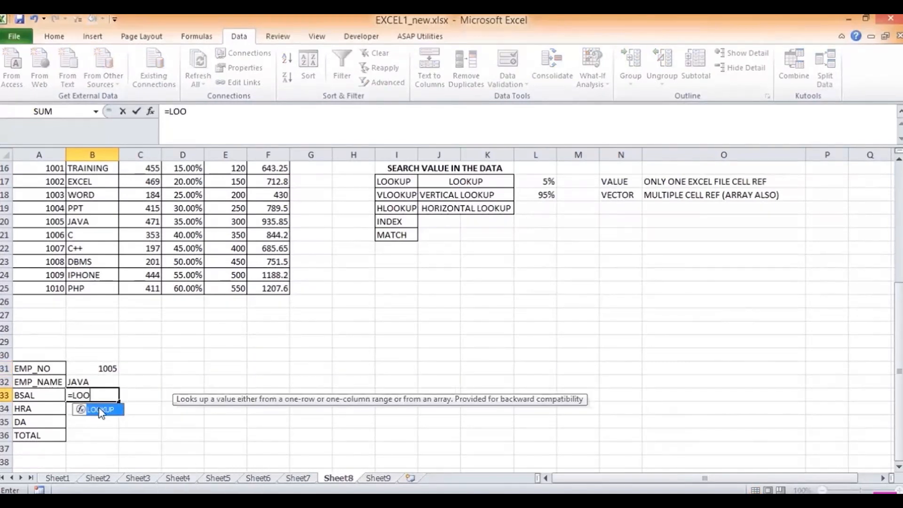
double_click(100, 410)
click(104, 368)
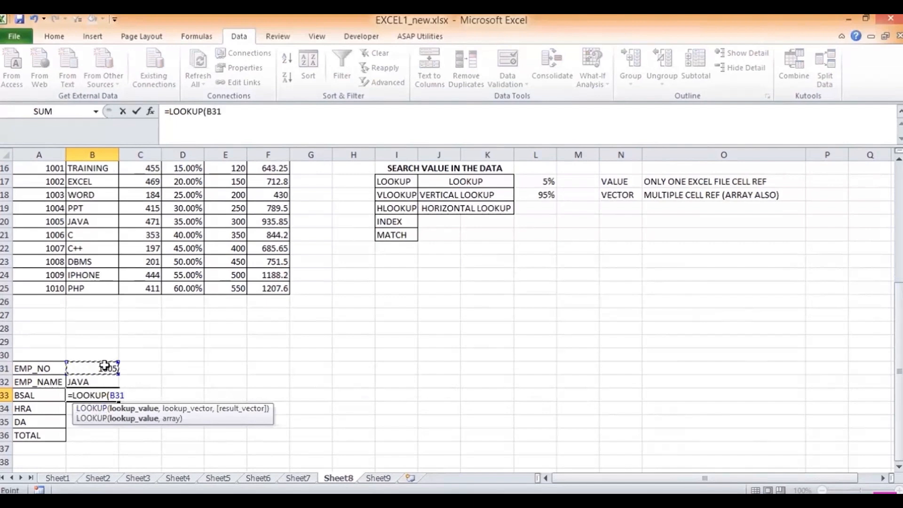
text(,)
drag(899, 377, 899, 358)
drag(56, 195, 36, 314)
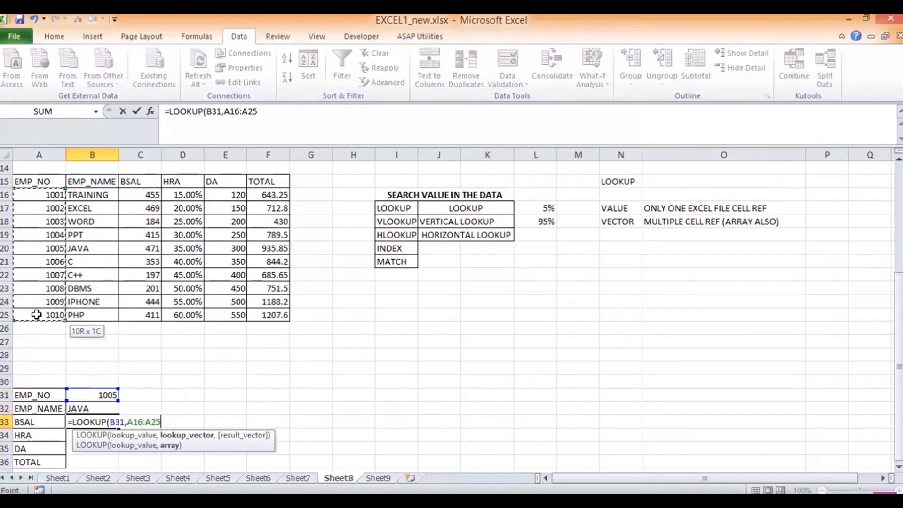
text(,)
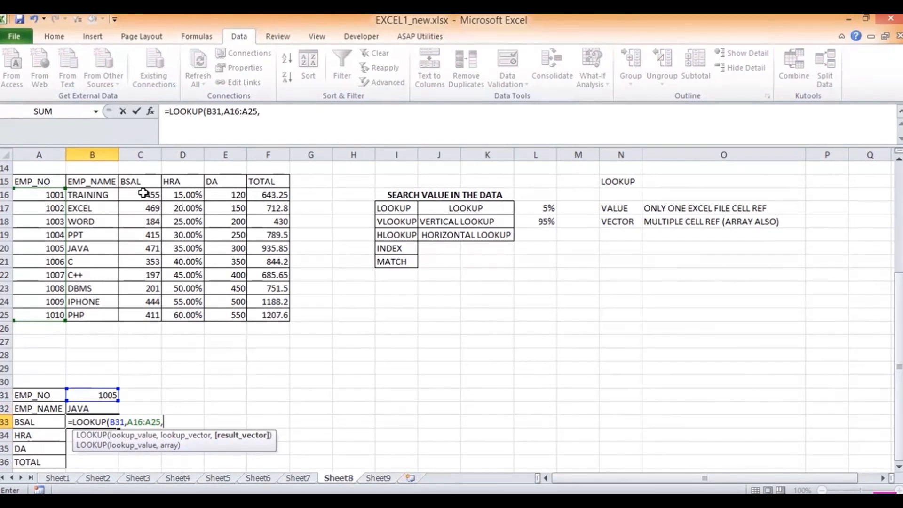
drag(142, 193, 132, 313)
key(Return)
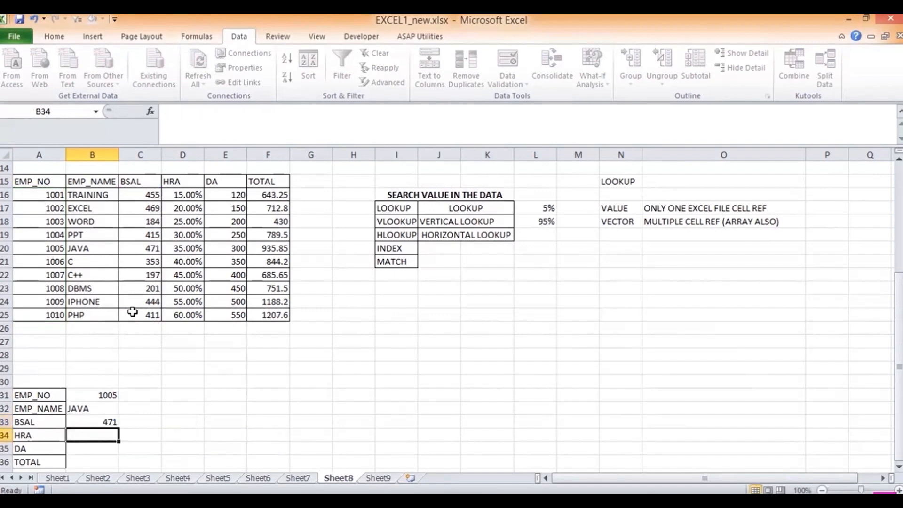
key(Up)
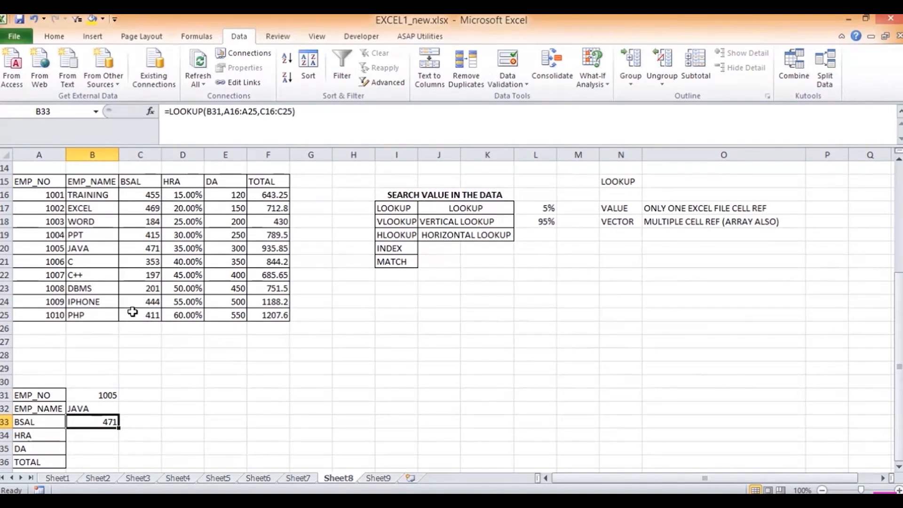
- Review the lookup value and lookup vector arguments of the EMP_NAME LOOKUP formula in B32, leaving the formula as is
key(Up)
key(Up)
key(Down)
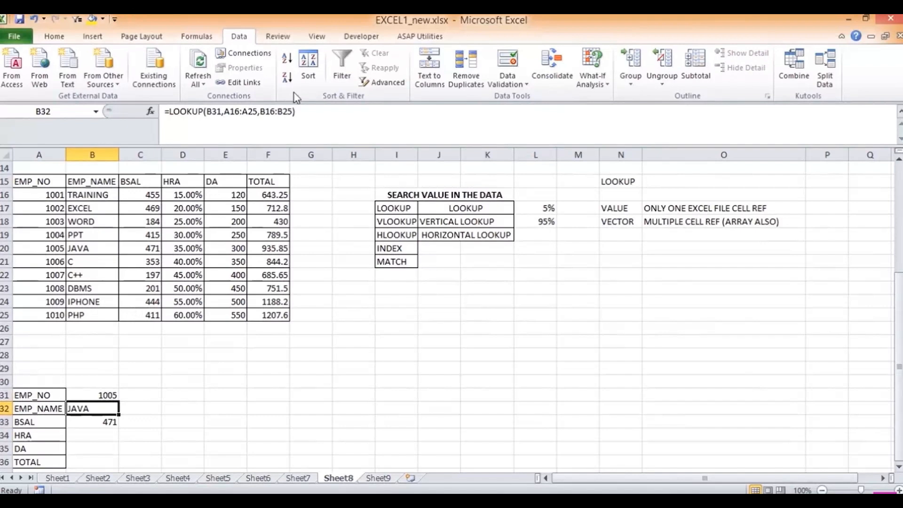
click(228, 113)
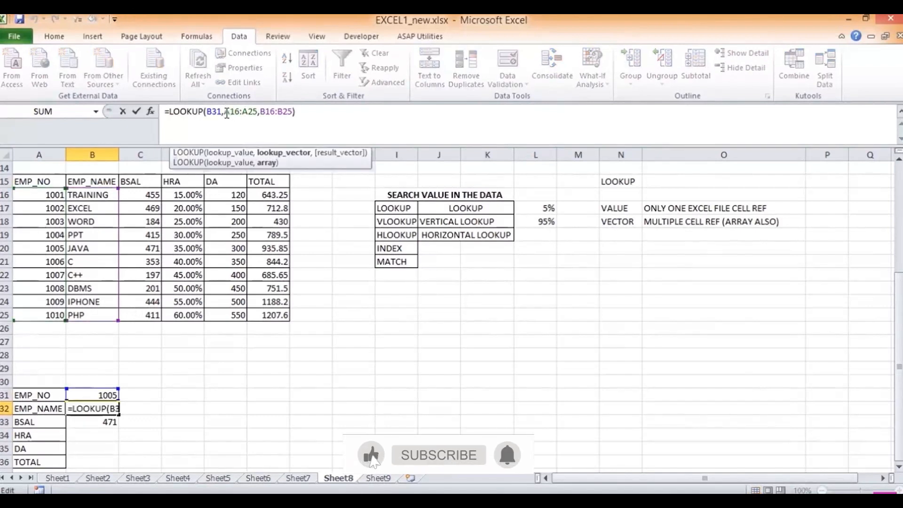
key(Left)
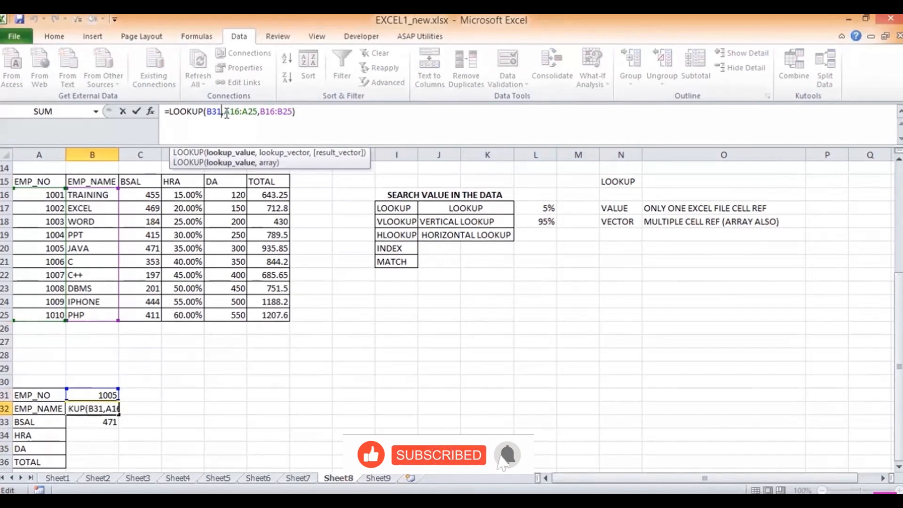
key(Right)
key(Right)
key(Right)
key(Right)
key(Right)
key(Right)
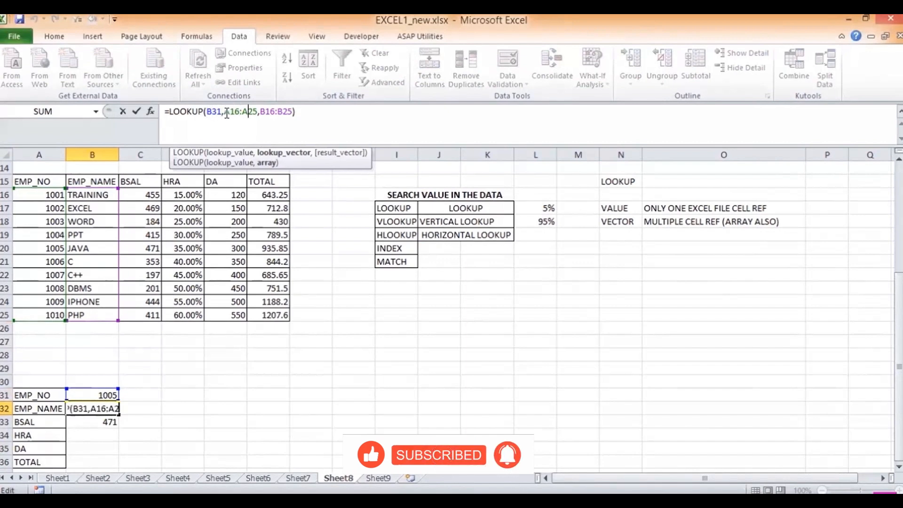
key(Right)
key(Right)
key(Right)
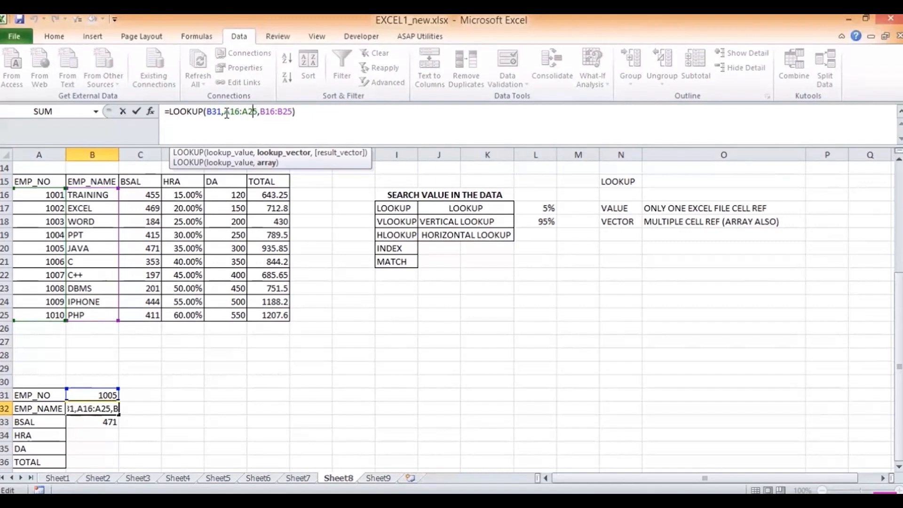
key(Left)
key(Left)
key(Left)
key(Left)
key(Left)
key(Left)
key(Left)
key(Left)
key(Left)
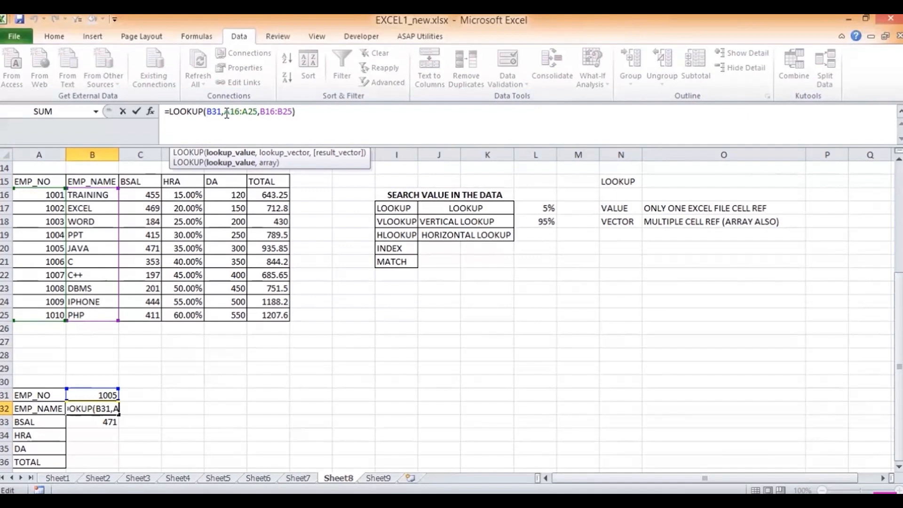
key(ctrl+Return)
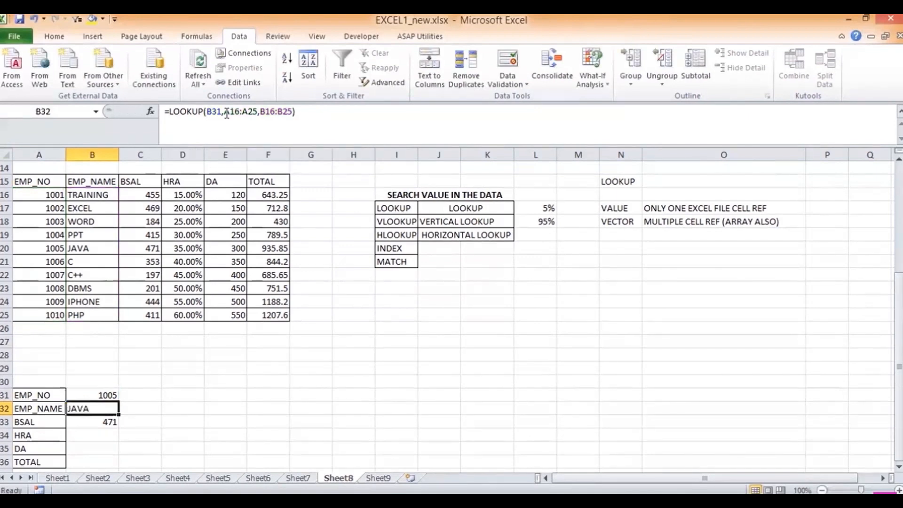
- Enter =LOOKUP(B31,A16:A25,D16:D25) in B34 to return the HRA of the chosen employee number, and format it as a percentage
key(Down)
key(Down)
text(=)
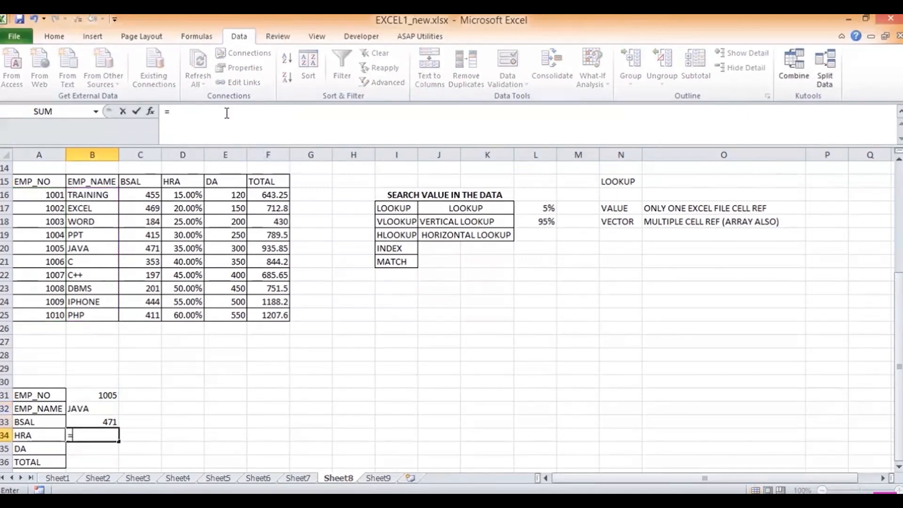
text(LOO)
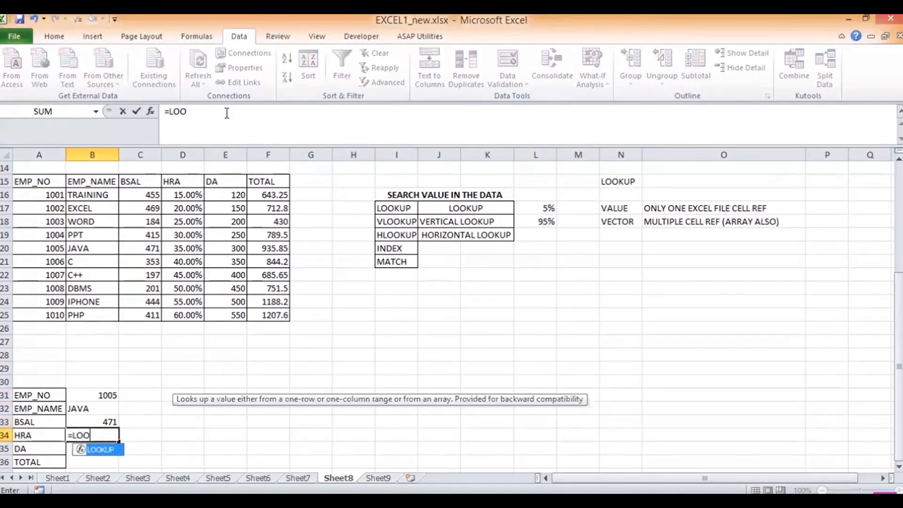
double_click(103, 451)
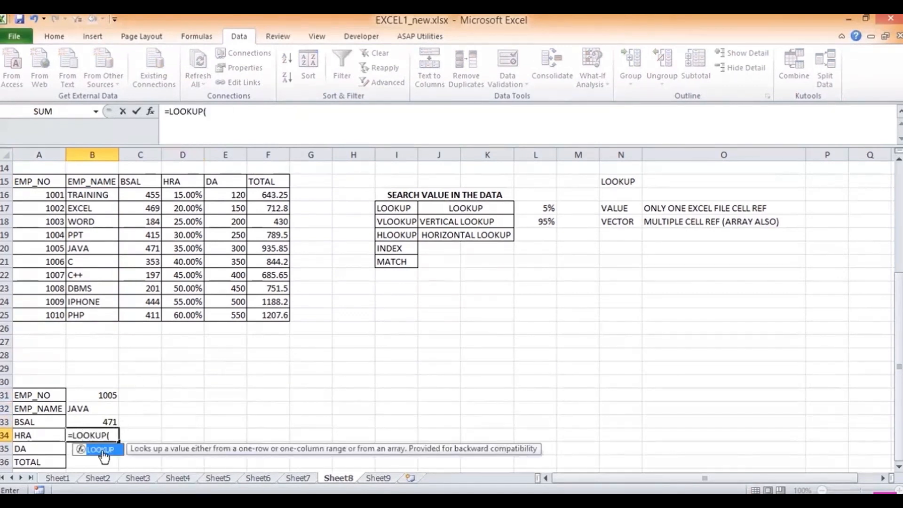
click(98, 397)
text(,)
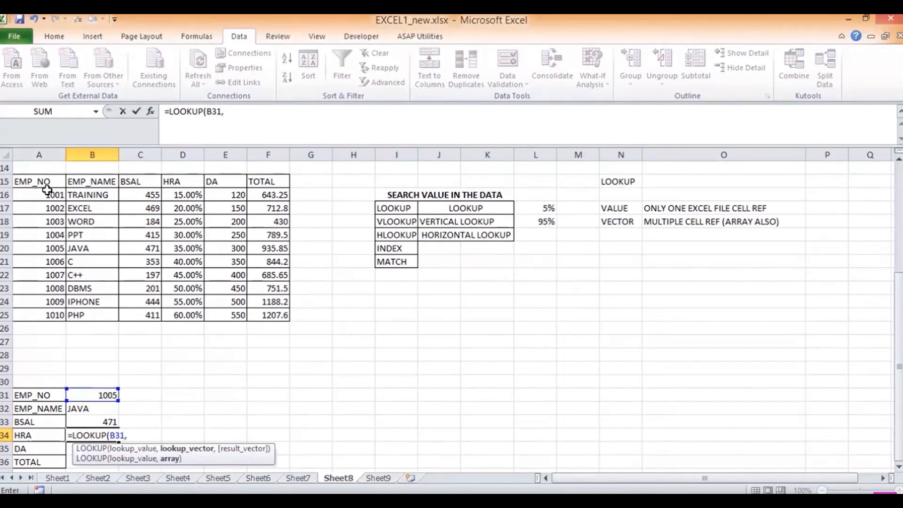
drag(47, 195, 33, 315)
text(,)
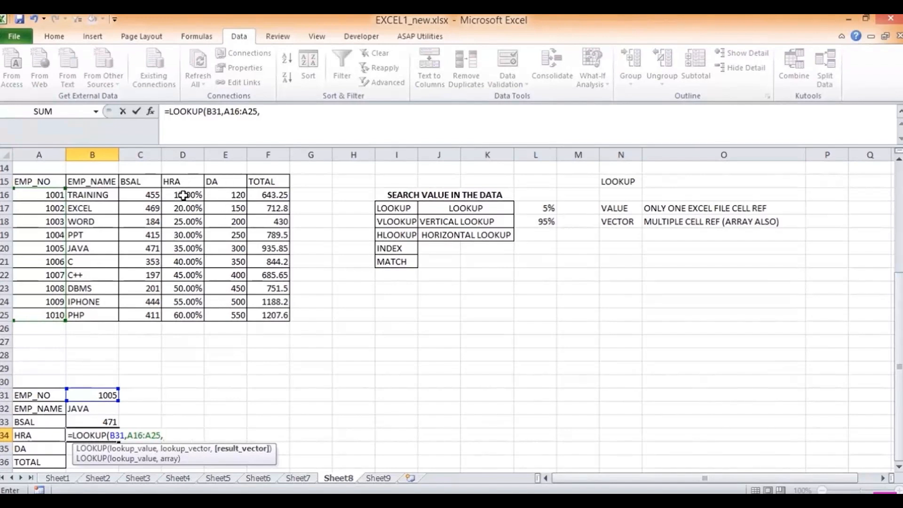
drag(186, 193, 175, 317)
key(Return)
key(Up)
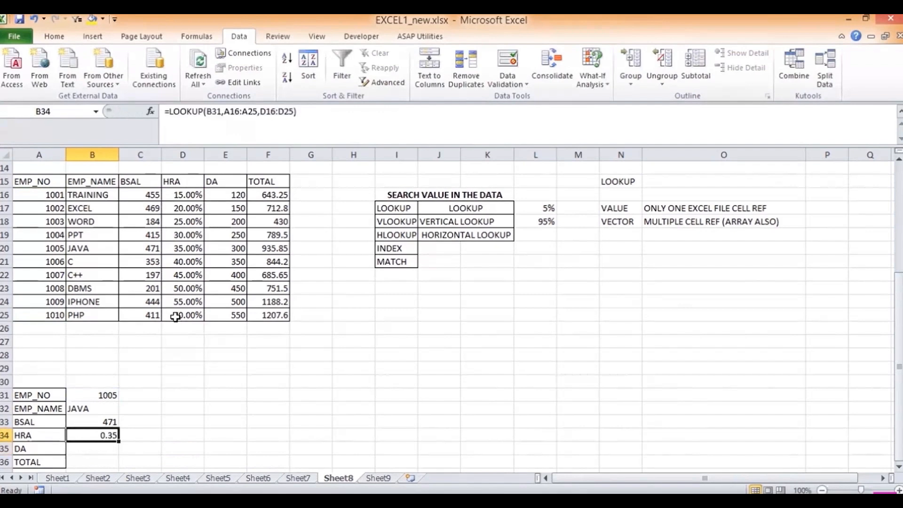
click(55, 36)
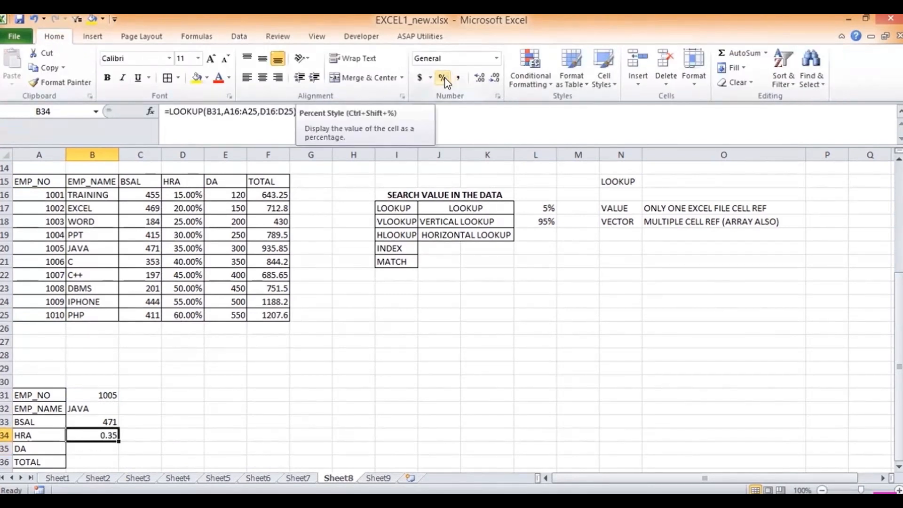
click(443, 78)
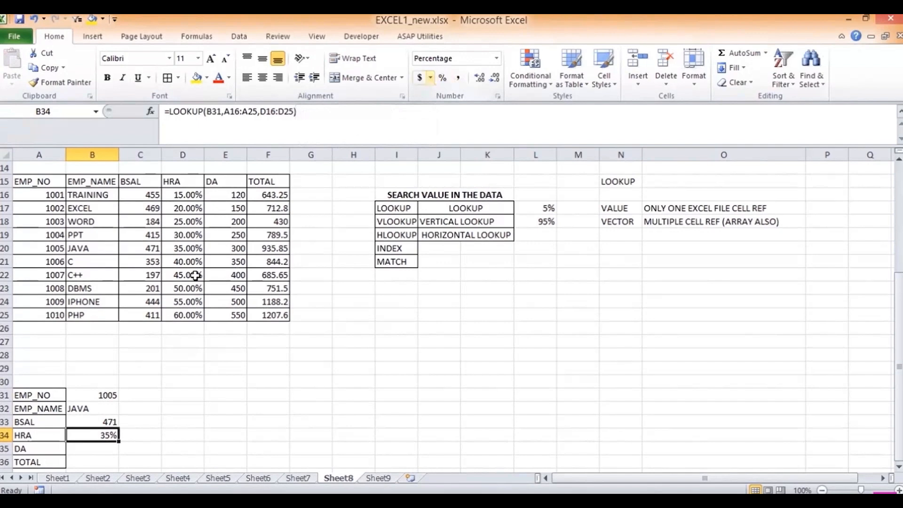
- Choose 1008 from the EMP_NO dropdown in B31 and add borders to the result cells B32:B36
click(102, 395)
click(125, 395)
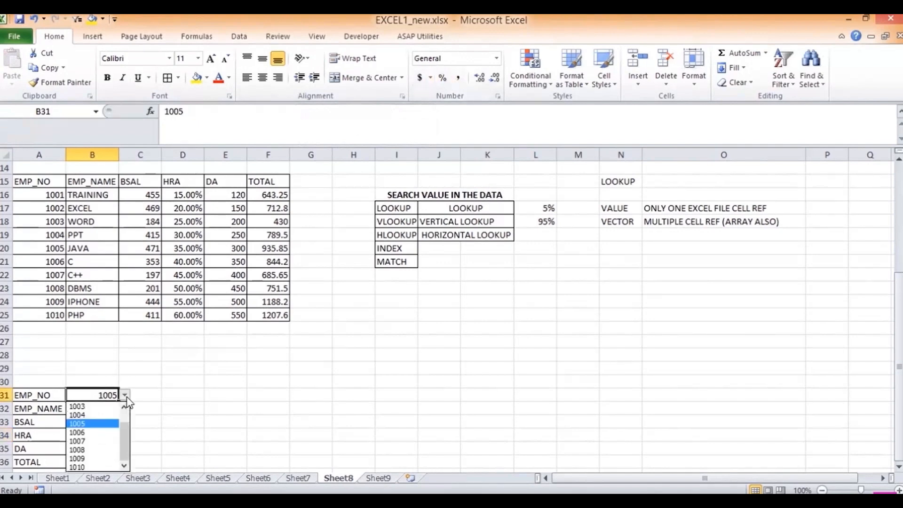
click(95, 450)
drag(114, 411, 104, 459)
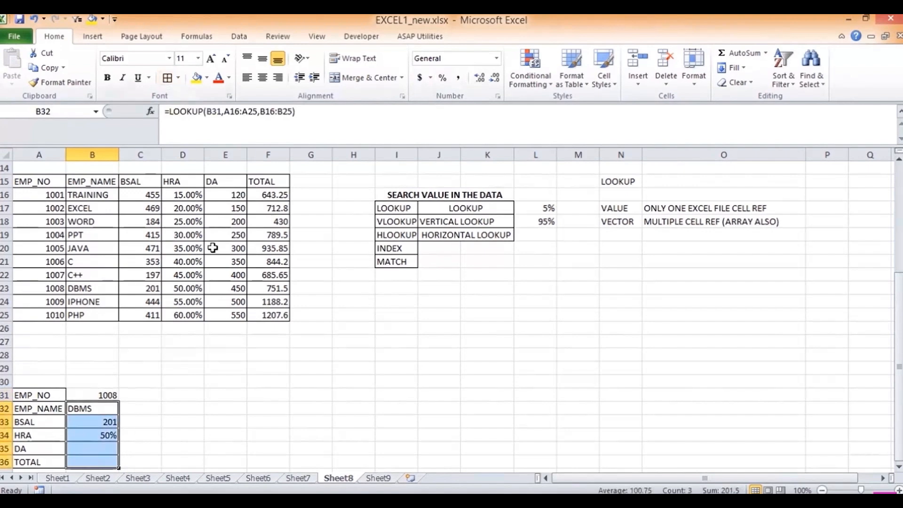
- Enter =LOOKUP(B31,A16:A25,E16:E25) in B35 to return the DA of the chosen employee number
click(84, 449)
key(Down)
key(Down)
key(Down)
key(Down)
key(Down)
key(Down)
key(Up)
key(Up)
key(Up)
key(Up)
key(Up)
key(Up)
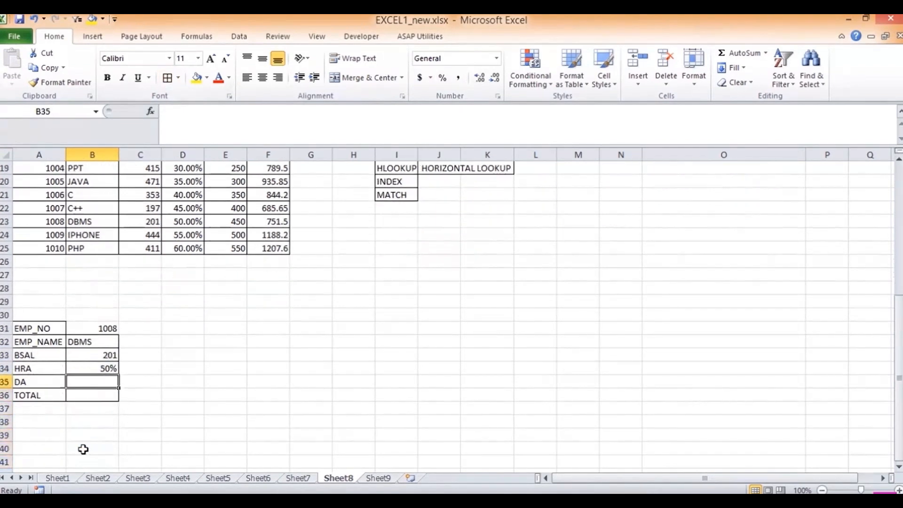
text(=)
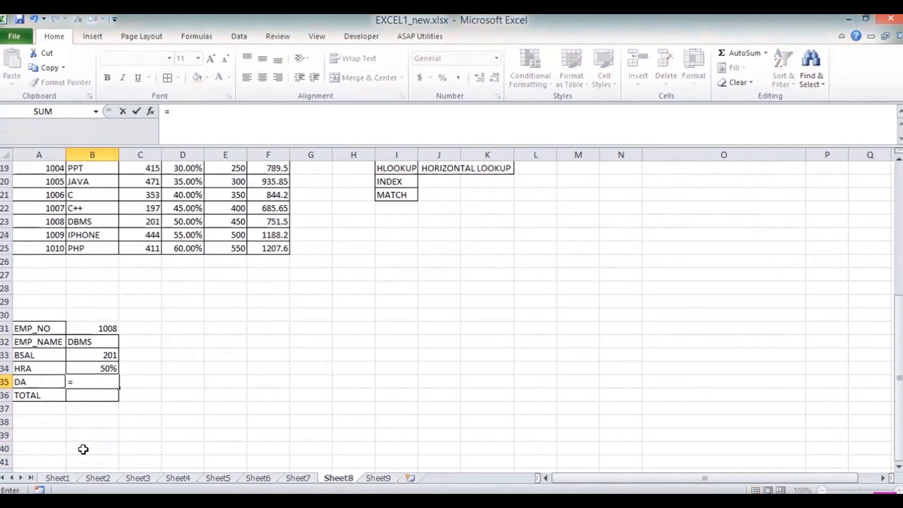
text(VLO)
key(BackSpace)
key(BackSpace)
key(BackSpace)
text(LO)
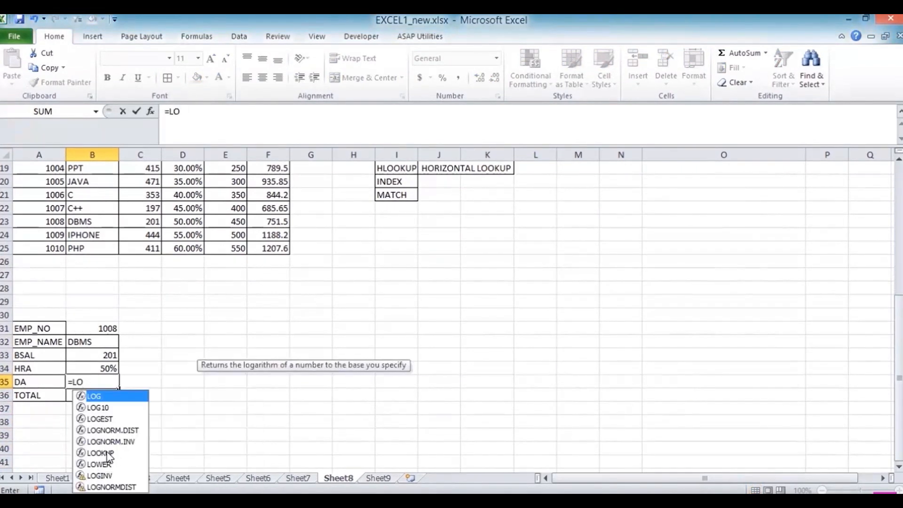
double_click(108, 453)
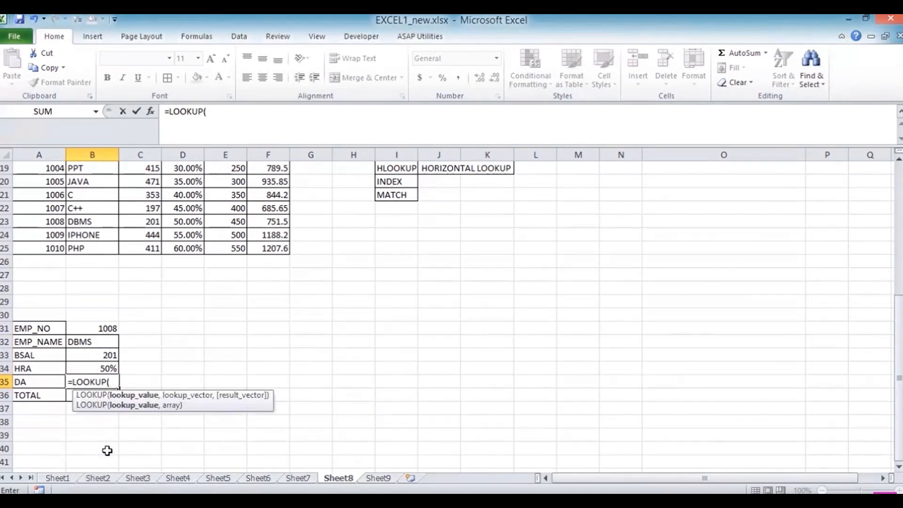
click(107, 328)
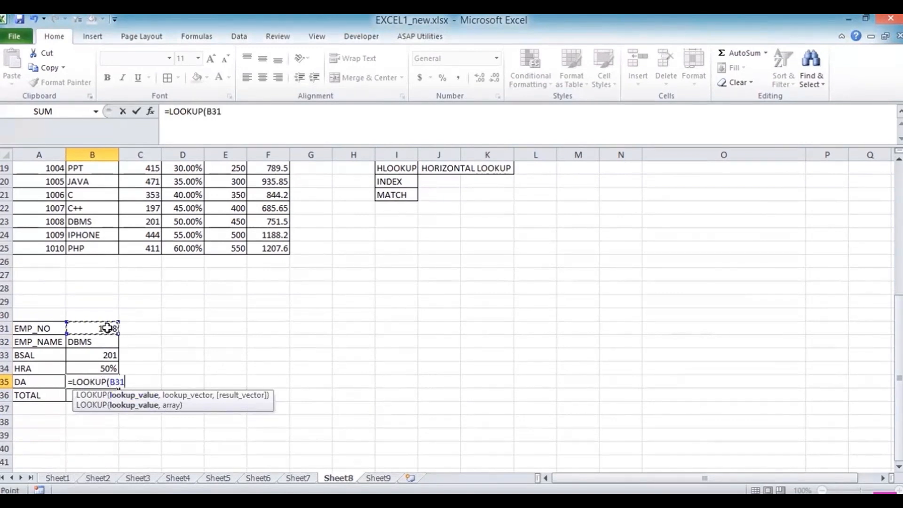
text(,)
drag(899, 373, 899, 356)
click(52, 184)
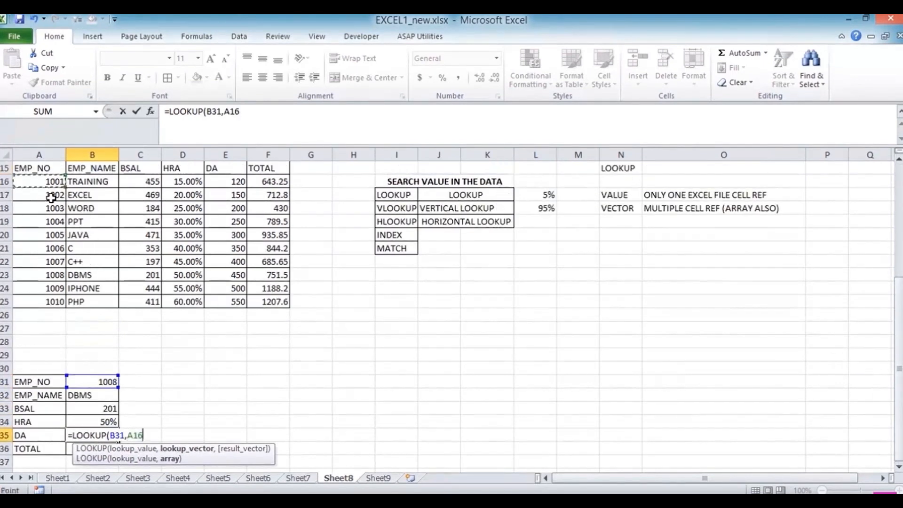
drag(52, 197, 42, 301)
text(,)
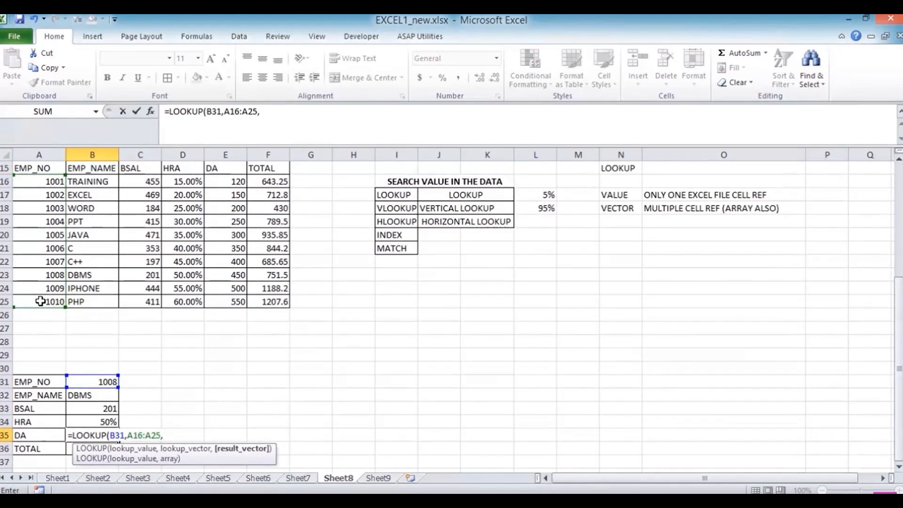
drag(236, 184, 219, 300)
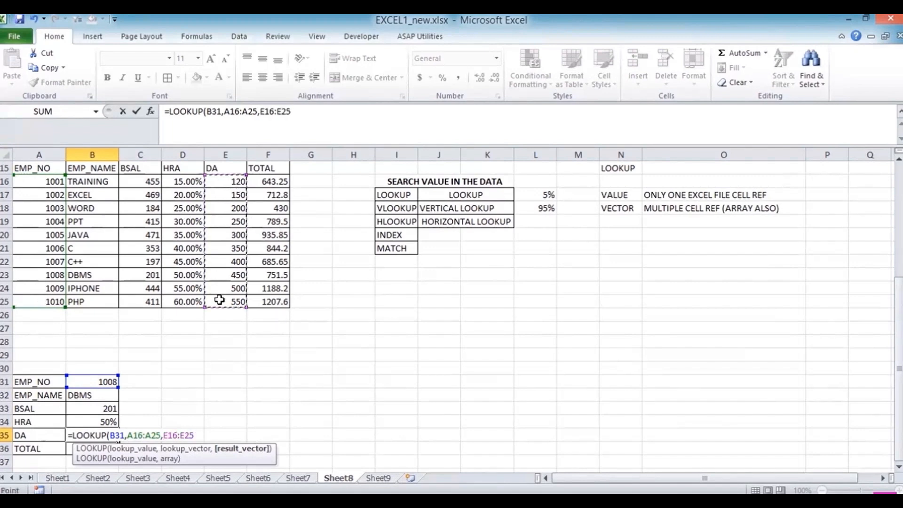
key(Return)
key(Up)
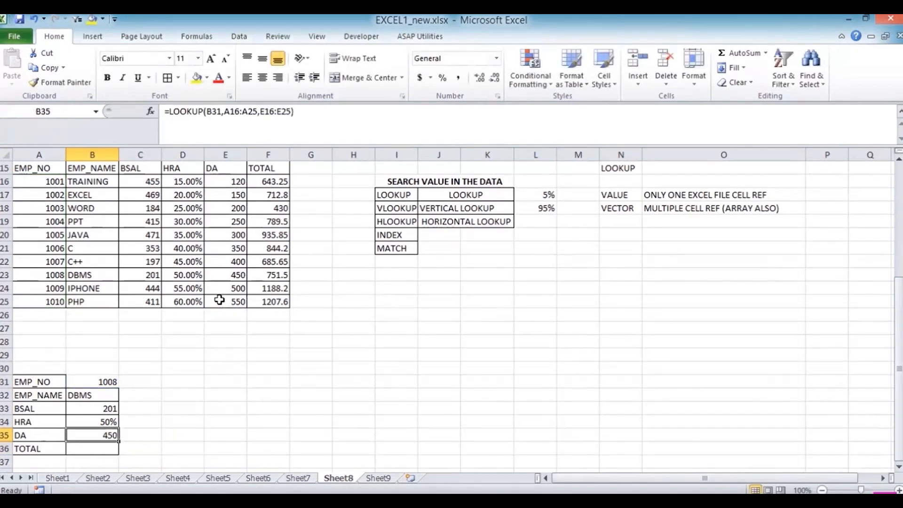
- Enter =LOOKUP(B31,A16:A25,F16:F25) in B36 to return the TOTAL of the chosen employee number
key(Down)
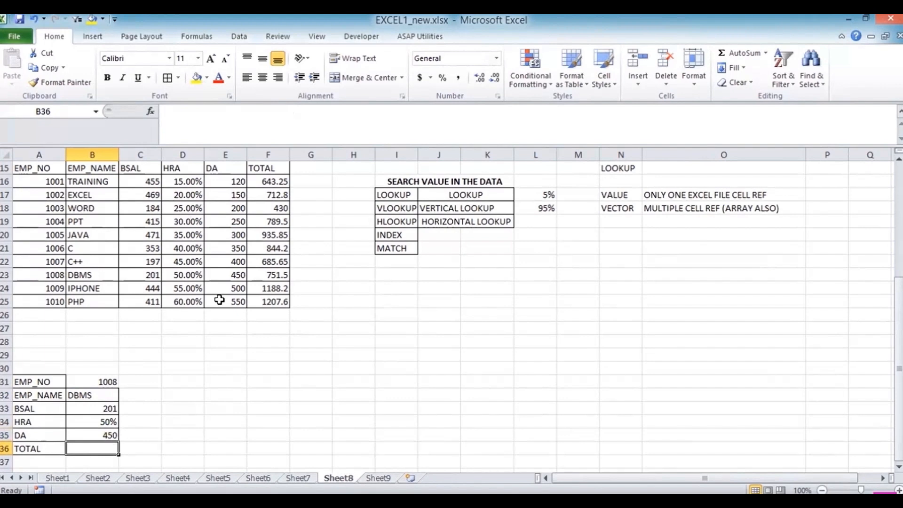
text(=LOO)
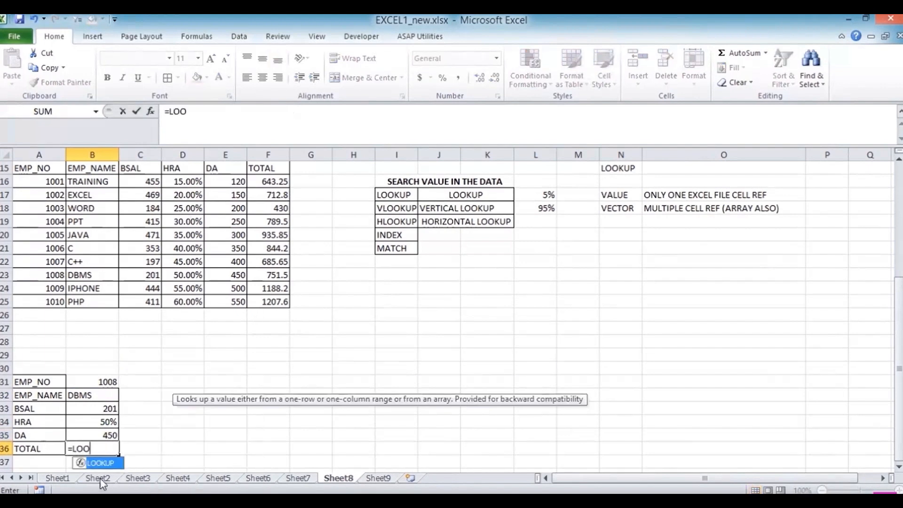
double_click(106, 463)
click(103, 384)
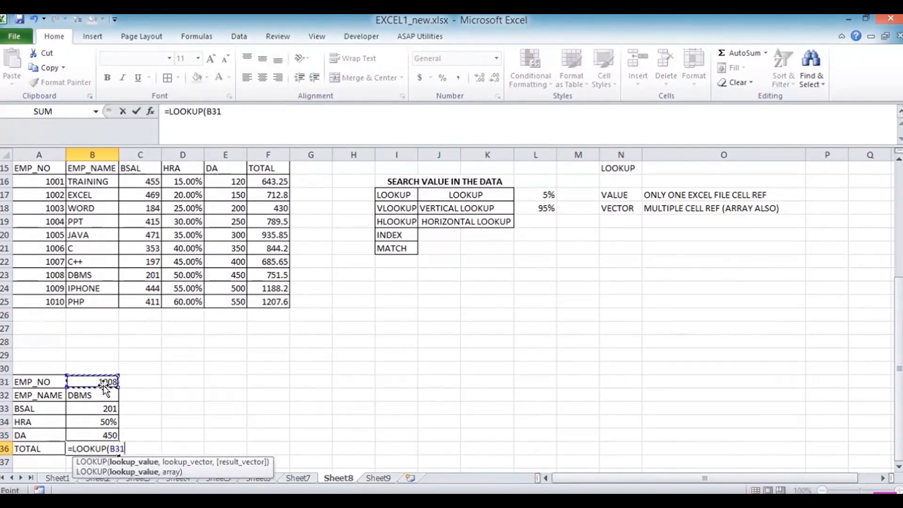
text(,)
drag(40, 183, 47, 306)
text(,)
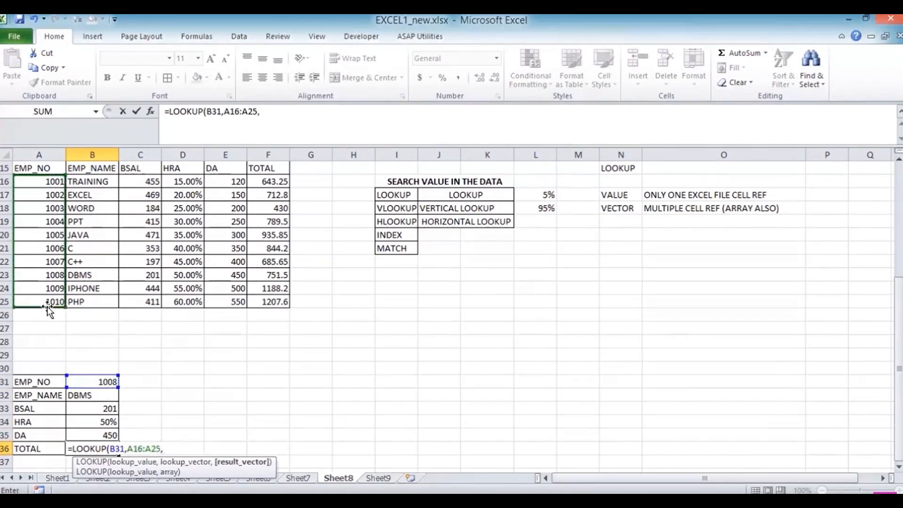
drag(281, 179, 268, 294)
key(Return)
key(Up)
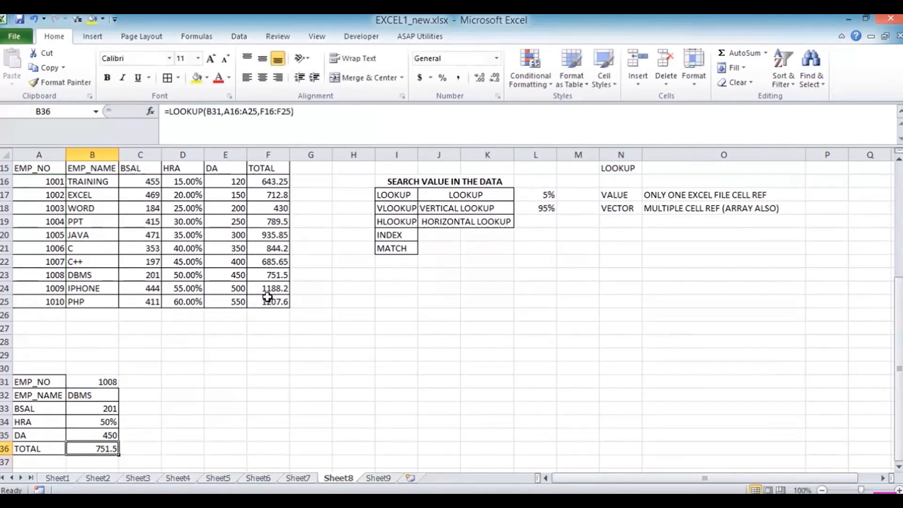
- Test the completed search form by choosing 1009 from the EMP_NO dropdown in B31
key(Up)
key(Up)
key(Up)
key(Up)
key(Up)
key(Up)
key(Down)
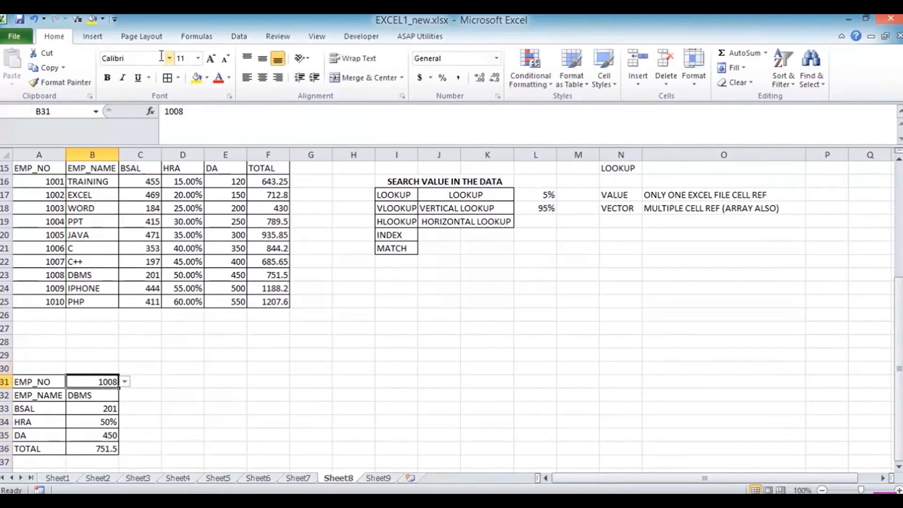
click(145, 385)
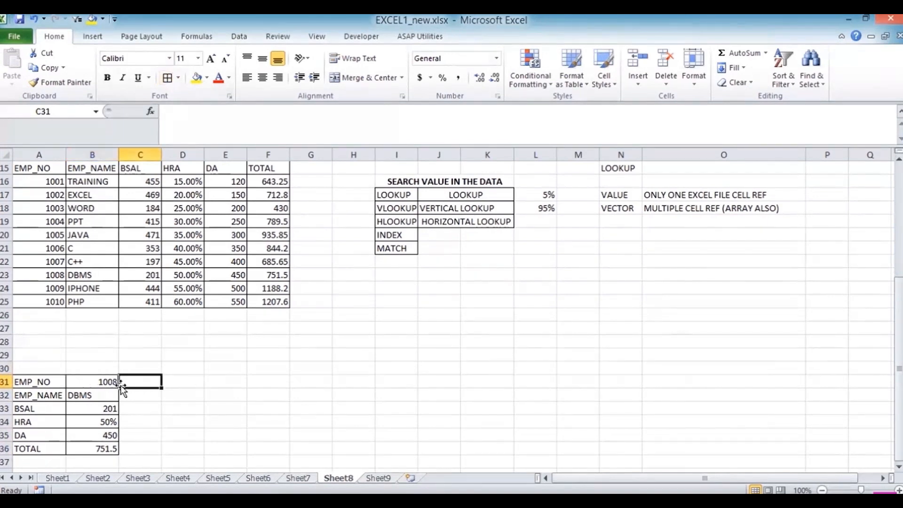
click(115, 382)
click(125, 381)
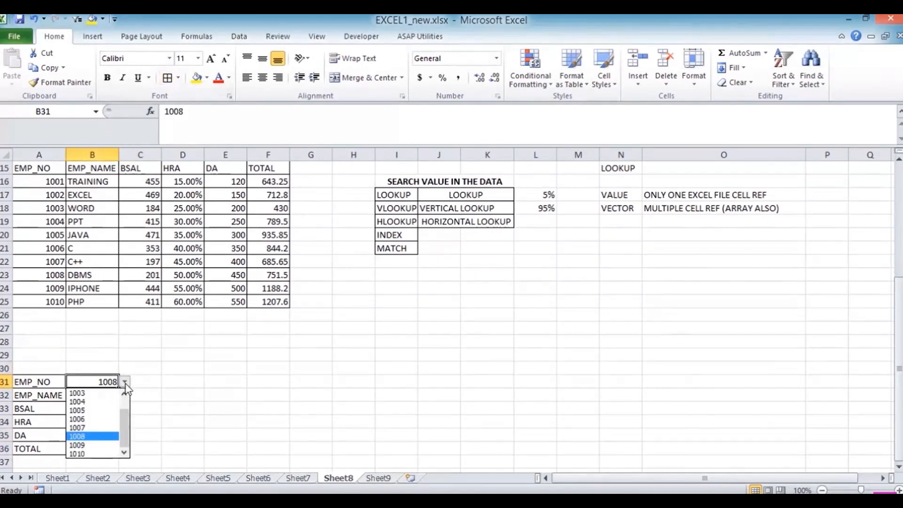
click(82, 445)
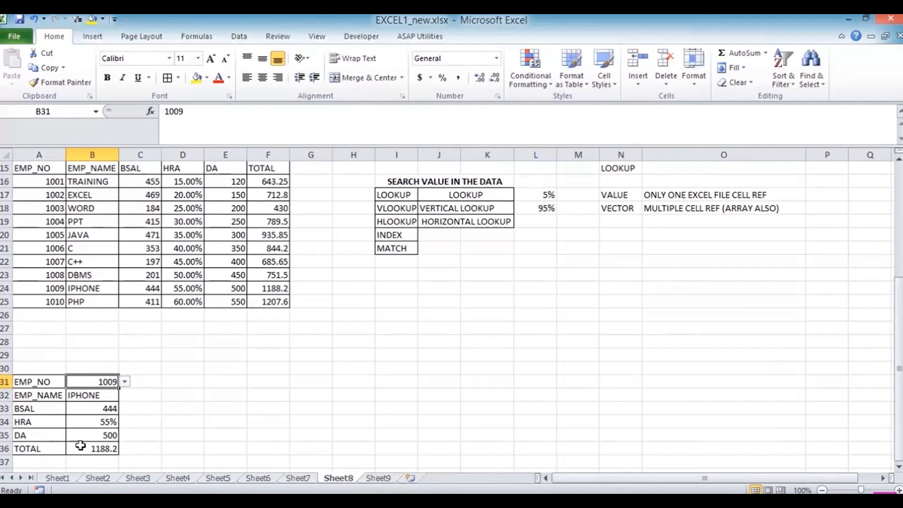
- Review the EMP_NO entry in B31 and the LOOKUP formulas in the result cells B32:B36
key(Down)
key(Down)
key(Down)
key(Down)
key(Down)
key(Down)
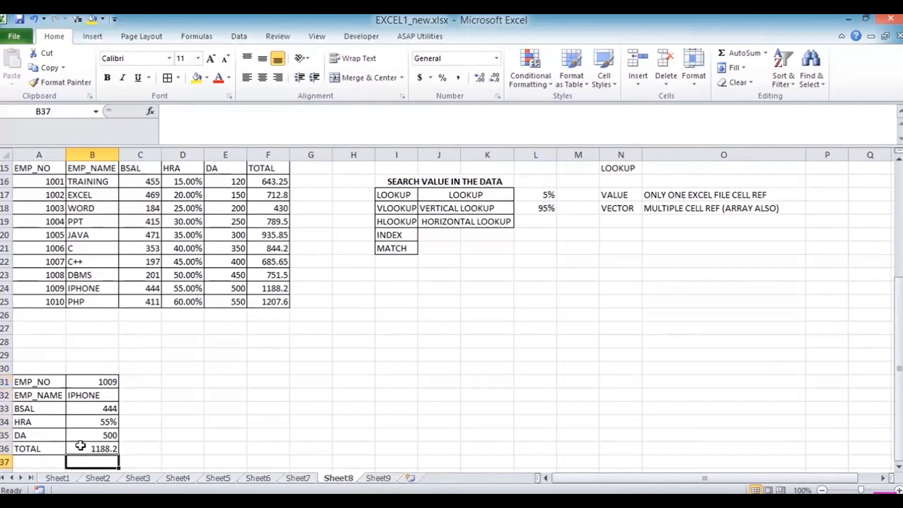
key(Up)
key(Up)
key(Up)
key(Up)
key(Up)
key(Up)
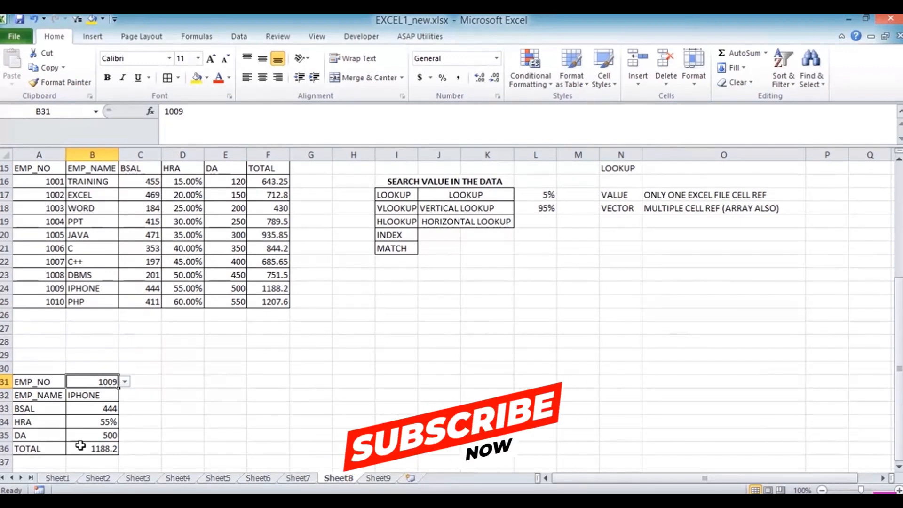
key(Down)
key(Down)
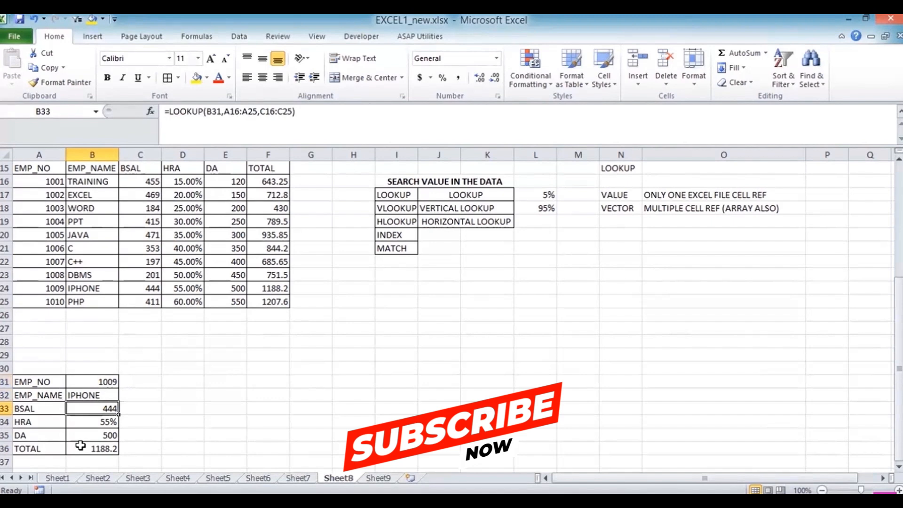
key(Down)
key(Down)
key(Down)
key(Down)
key(Up)
key(Up)
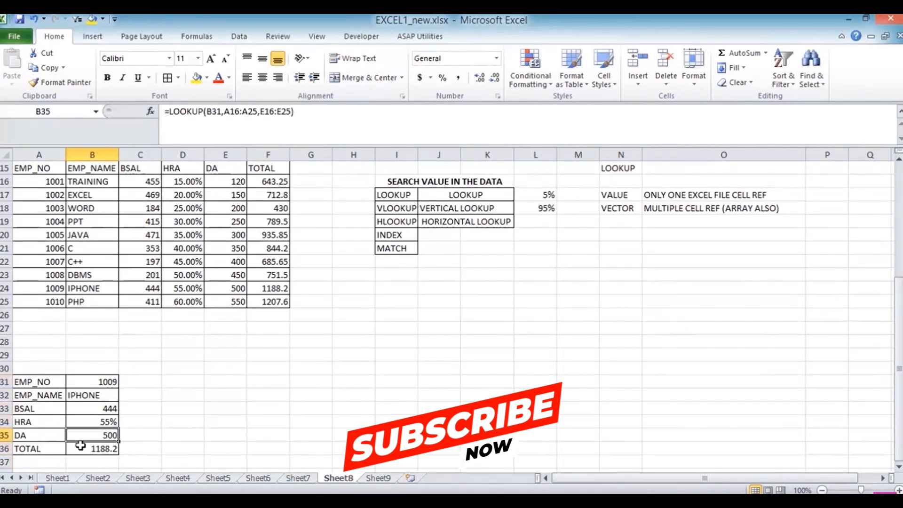
key(Up)
key(Up)
key(Up)
key(Up)
key(Right)
key(Right)
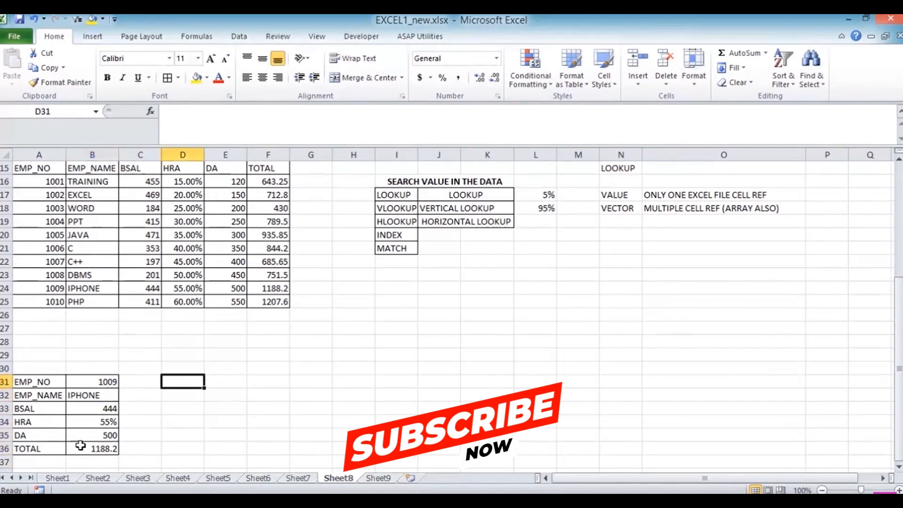
key(Left)
key(Left)
key(Left)
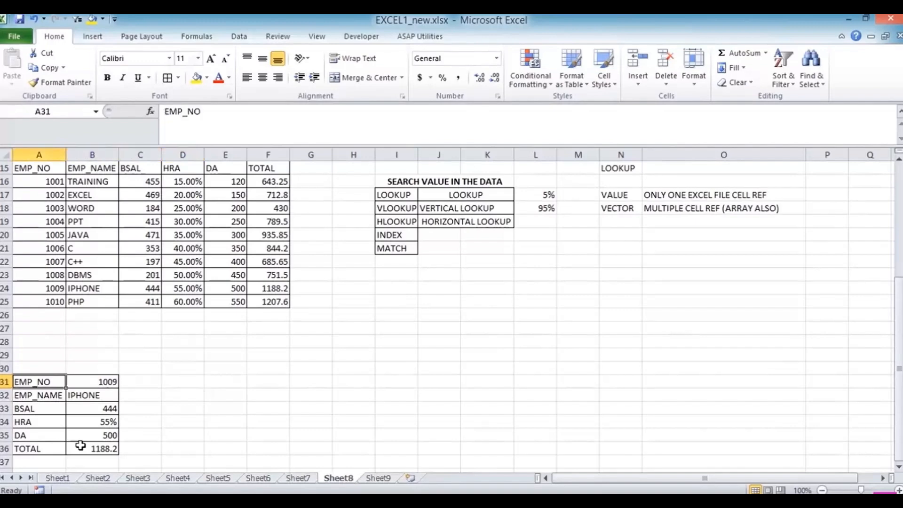
- Remove the list restriction from B31 by setting its data validation to allow Any value
key(Right)
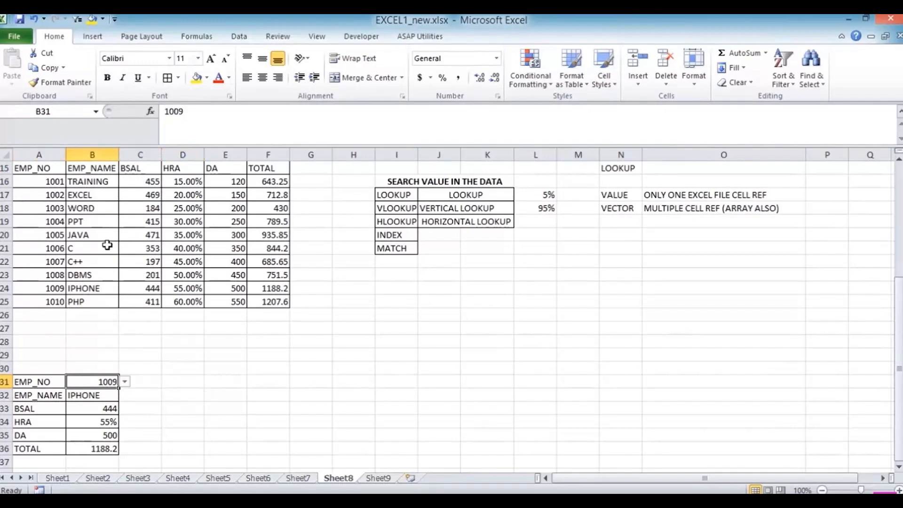
click(239, 37)
click(508, 87)
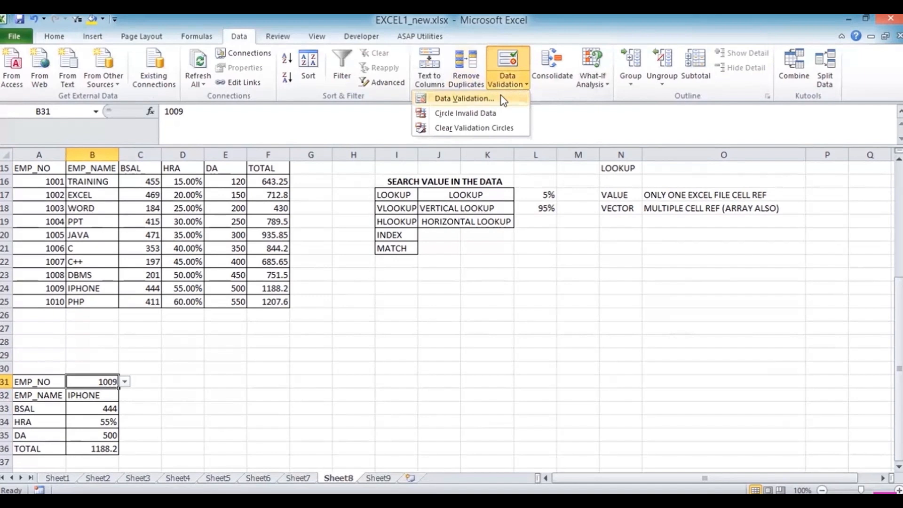
click(502, 98)
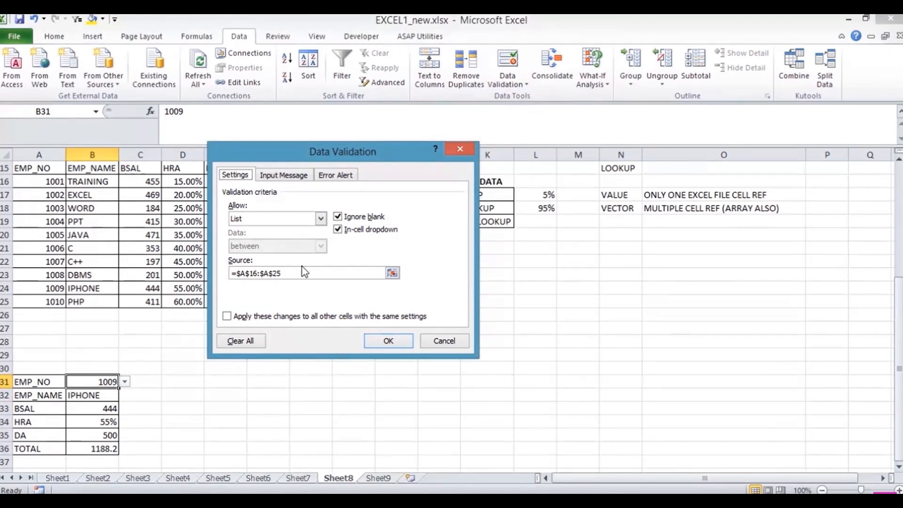
click(320, 219)
click(285, 233)
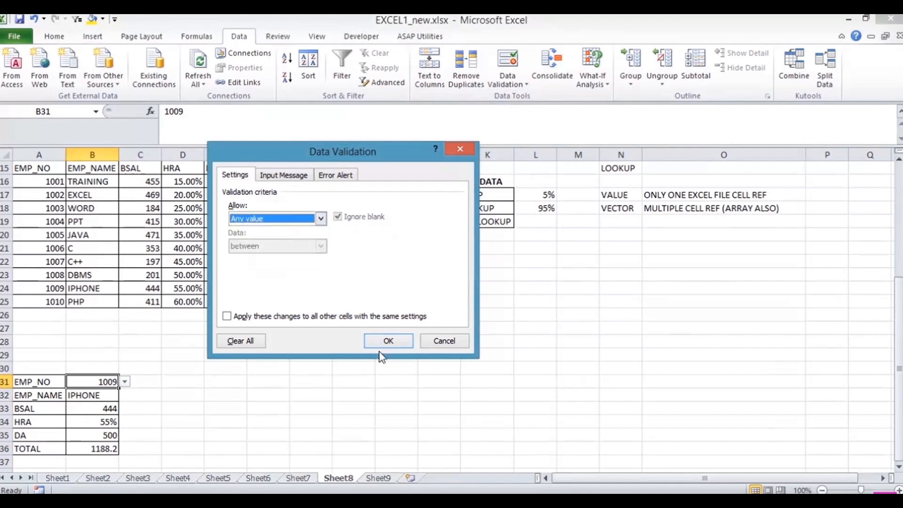
click(387, 341)
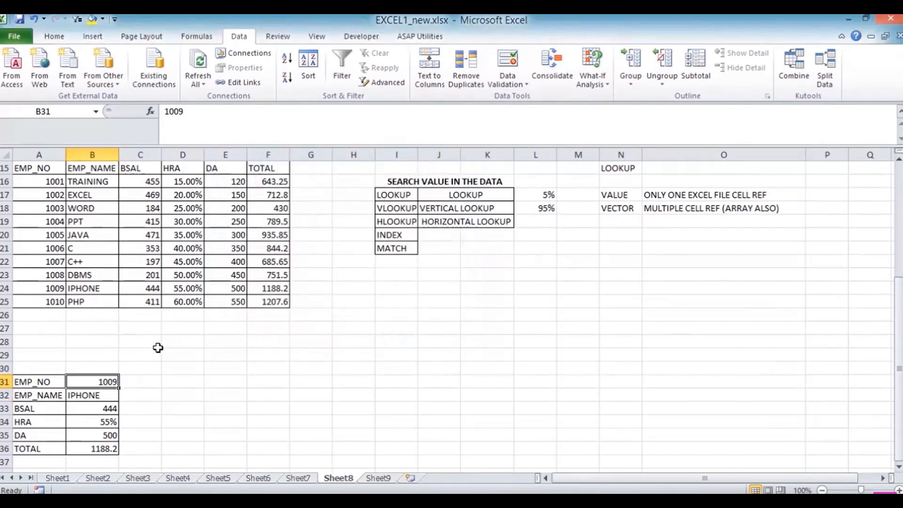
- Test the form without a dropdown by entering 1005 and then 1009 directly in B31
text(1005)
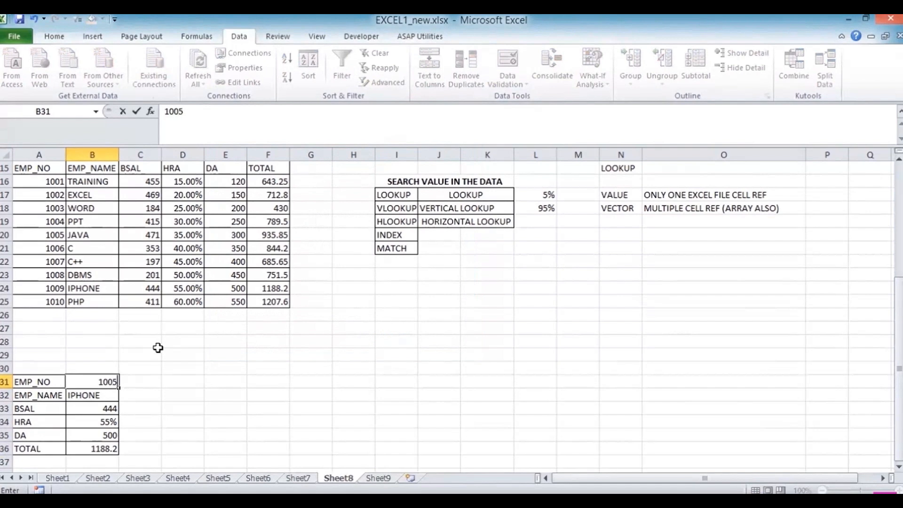
key(Return)
key(Up)
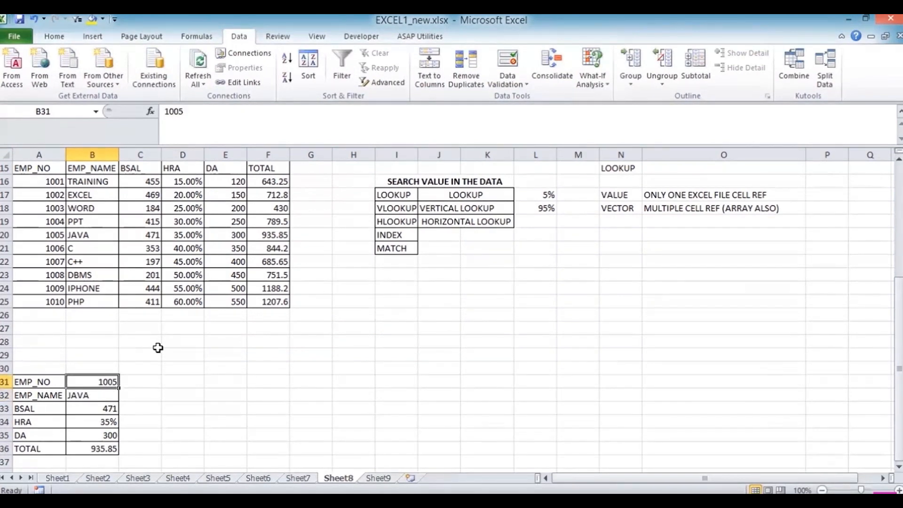
text(1009)
key(Return)
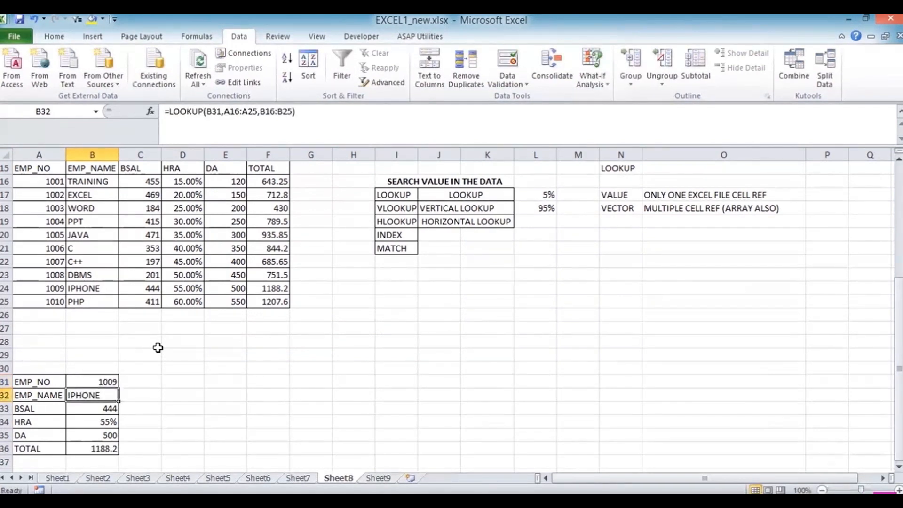
key(Up)
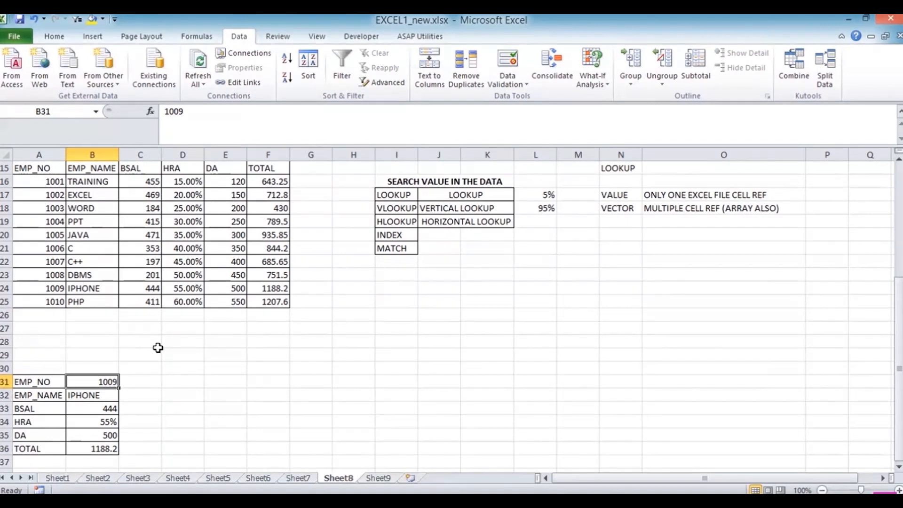
- Enter 1212, an employee number missing from the table, in B31 to test how the LOOKUP formulas respond
text(1212)
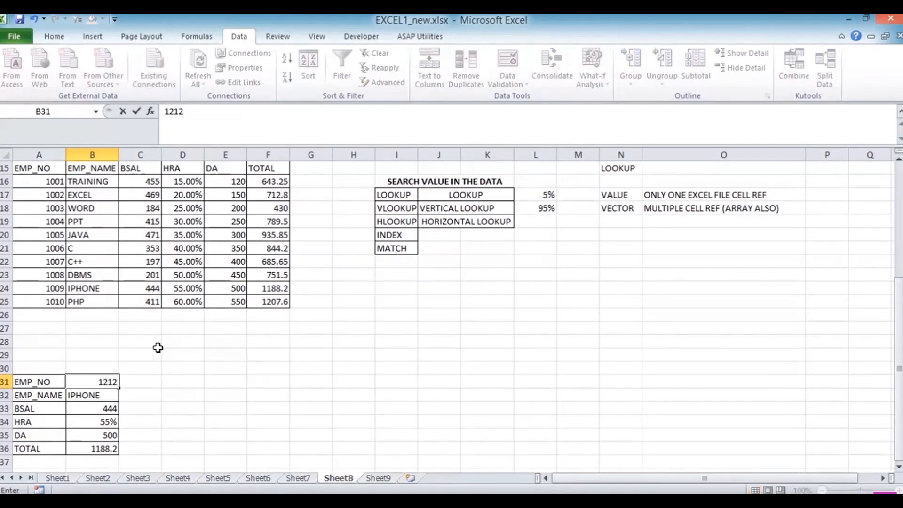
key(Return)
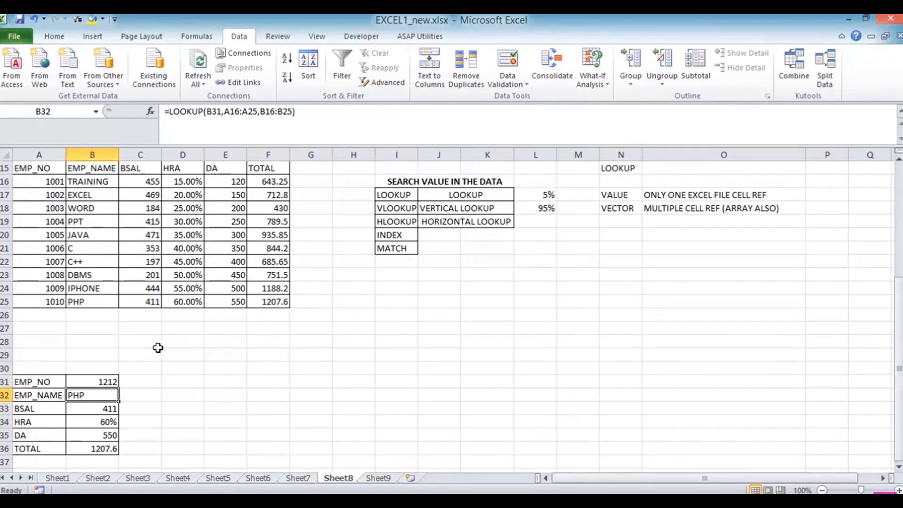
key(Up)
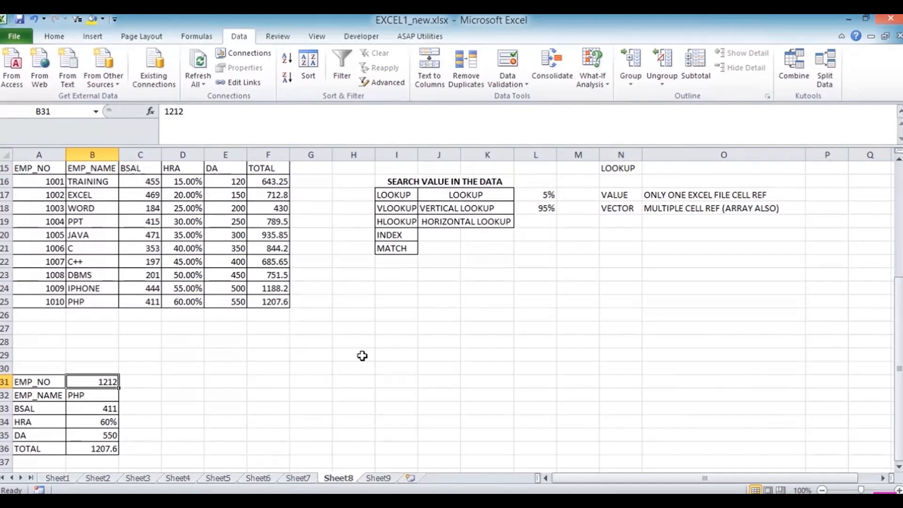
- Set B31's data validation to allow a List with the source =$A$16:$A$25
click(516, 84)
click(497, 98)
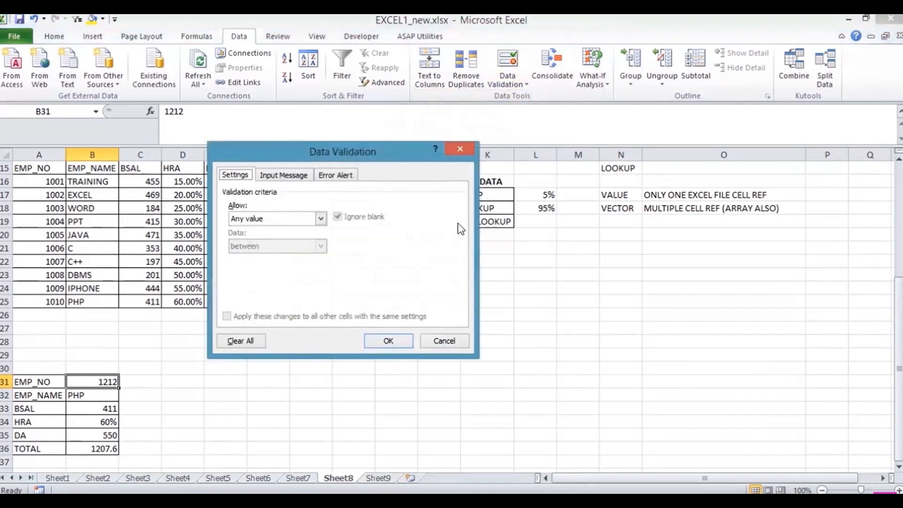
click(321, 218)
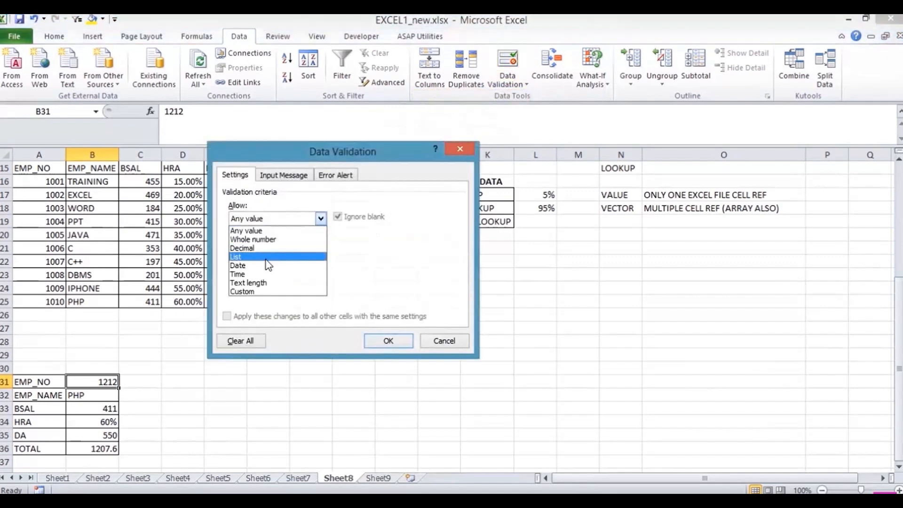
click(266, 258)
click(392, 273)
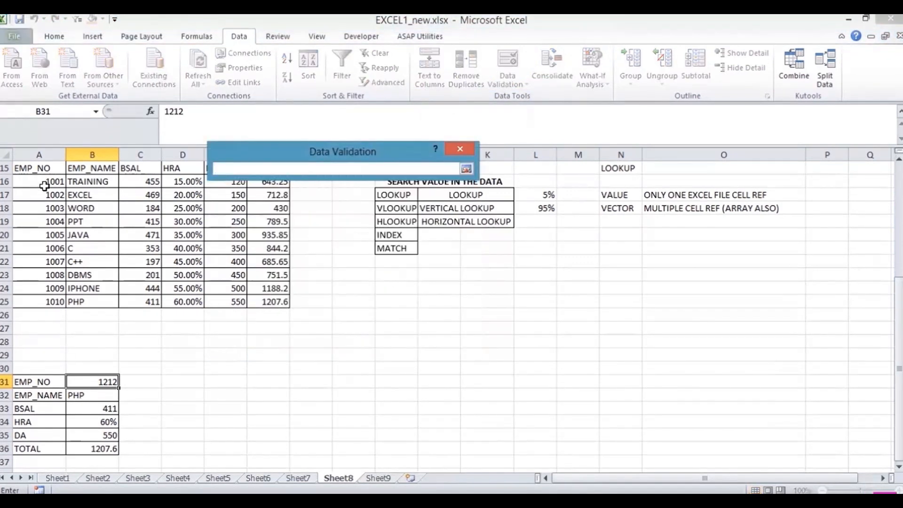
drag(45, 185, 42, 304)
click(465, 168)
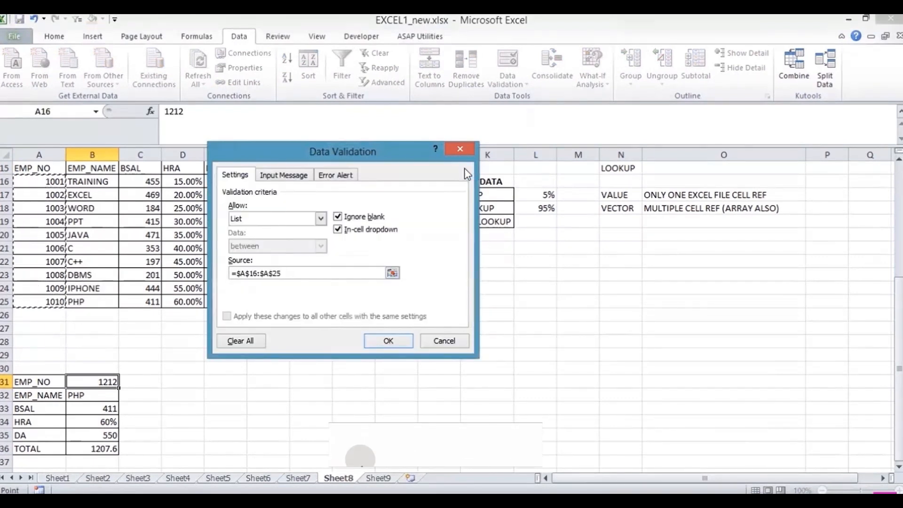
- Enter PLEASE SELECT ANY VALUE HERE as the input message title in B31's data validation
click(282, 175)
click(282, 237)
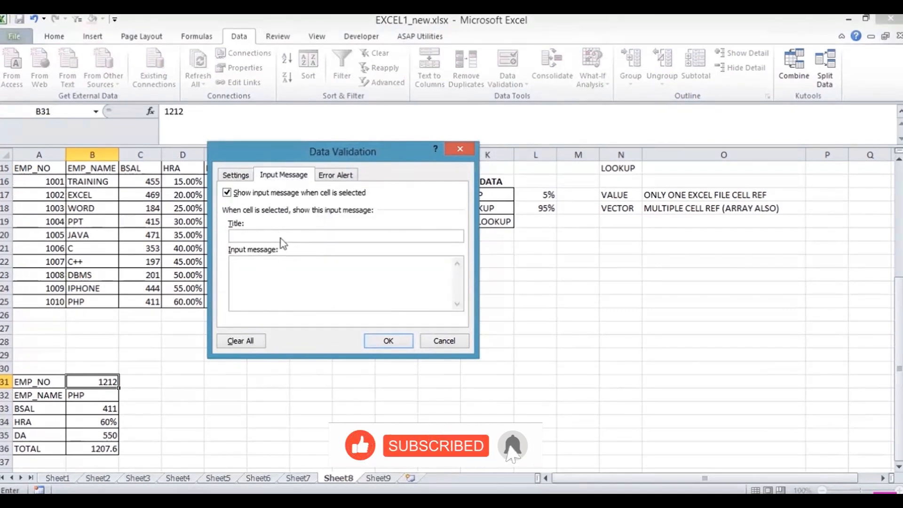
text(PL)
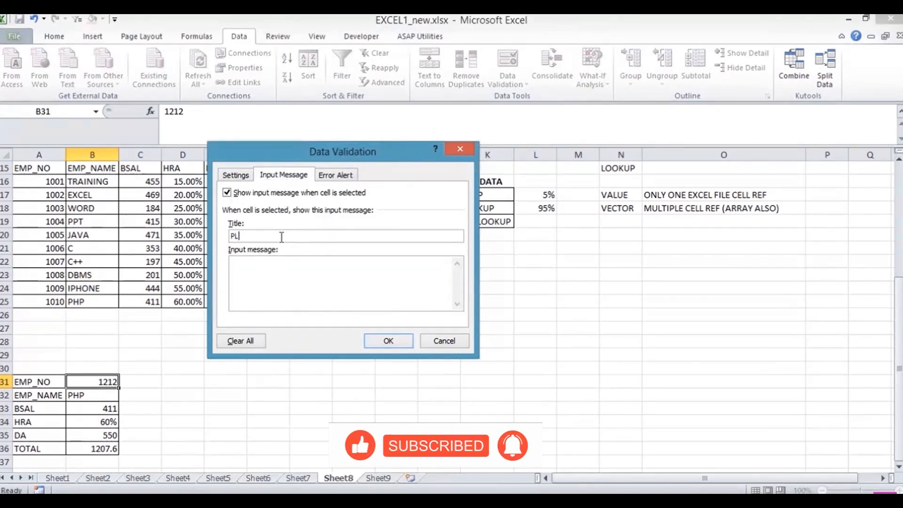
text(EA)
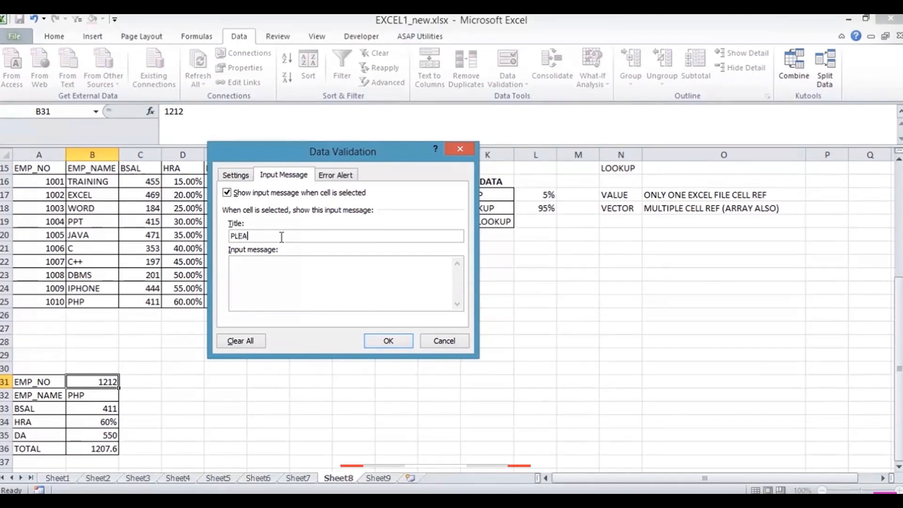
text(SE SELECT)
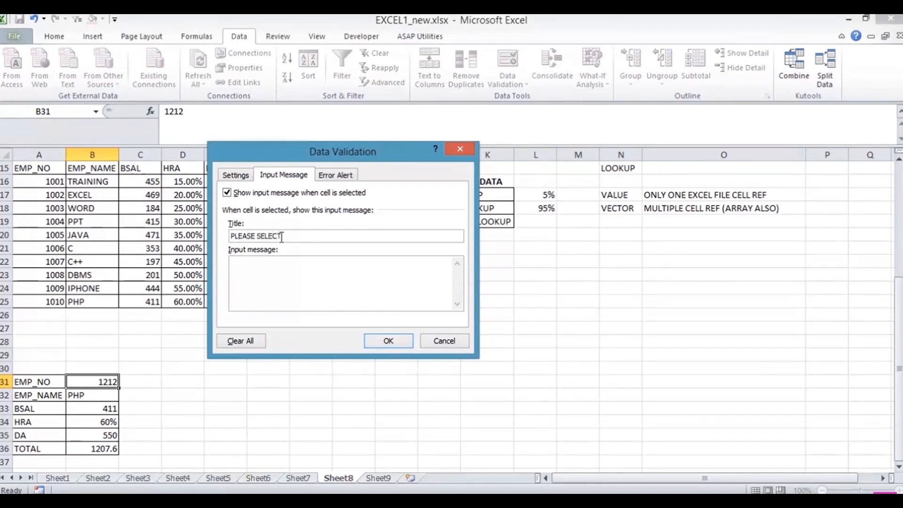
text( ANY VALUE HERE)
- Set the Stop error alert title to NOT IN LIST and apply the data validation to B31
click(341, 175)
click(357, 237)
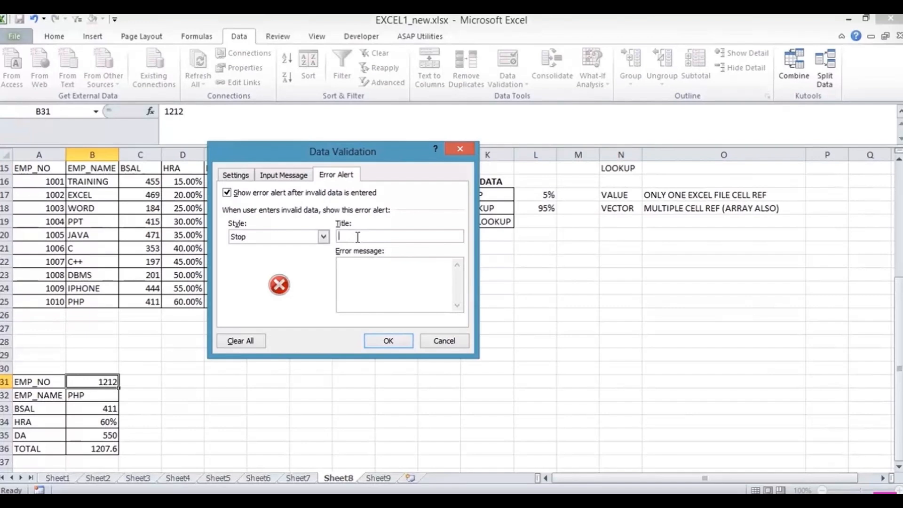
text(STOP)
key(BackSpace)
key(BackSpace)
key(BackSpace)
key(BackSpace)
text(NOT IN LIST)
click(379, 343)
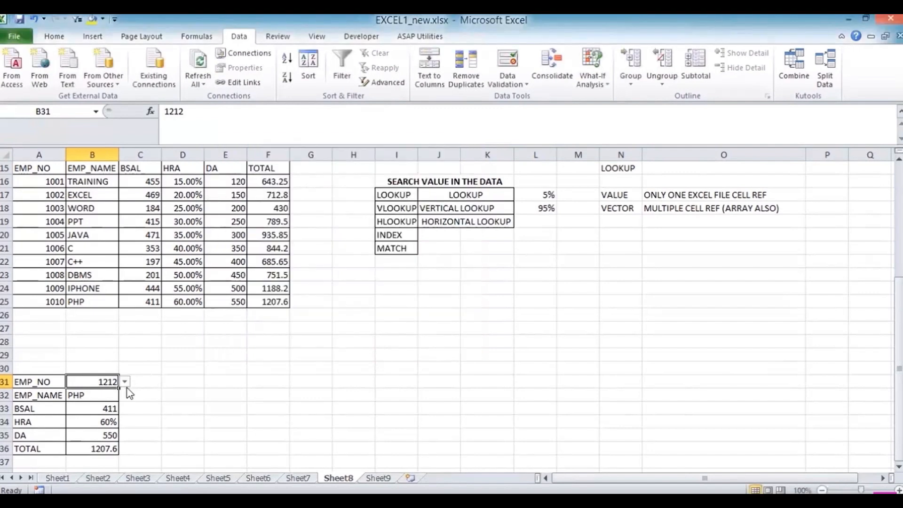
- Choose 1004 from the restored EMP_NO dropdown in B31
click(124, 382)
click(89, 415)
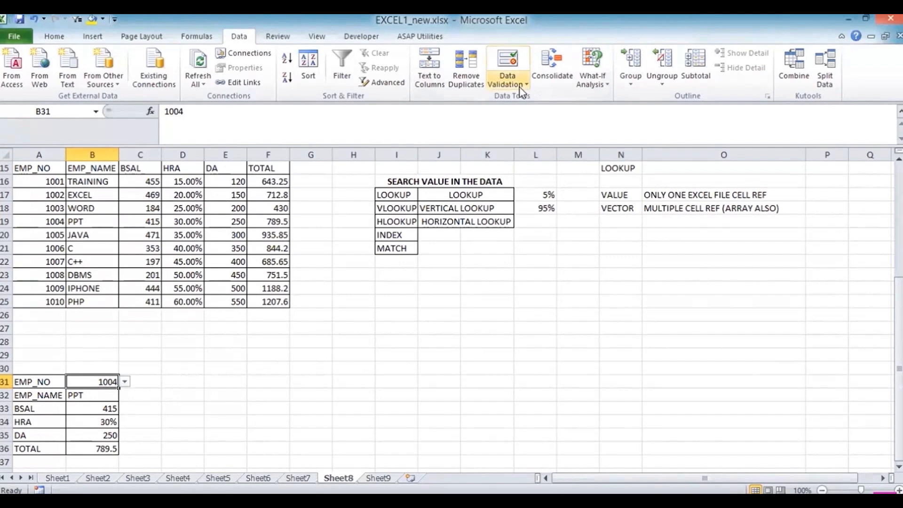
- Copy the title PLEASE SELECT ANY VALUE HERE into B31's input message text, apply it, and reselect B31 to check the prompt
click(508, 81)
click(495, 103)
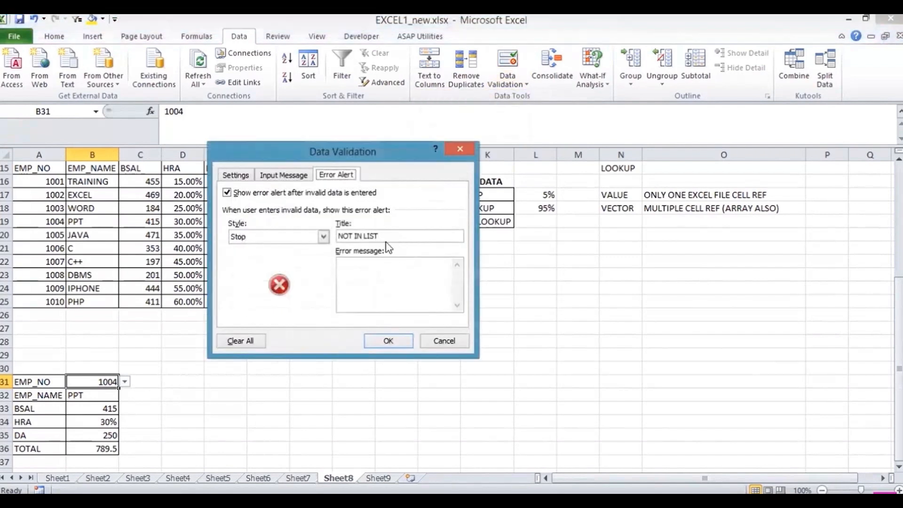
click(287, 178)
drag(357, 237, 223, 229)
key(ctrl+c)
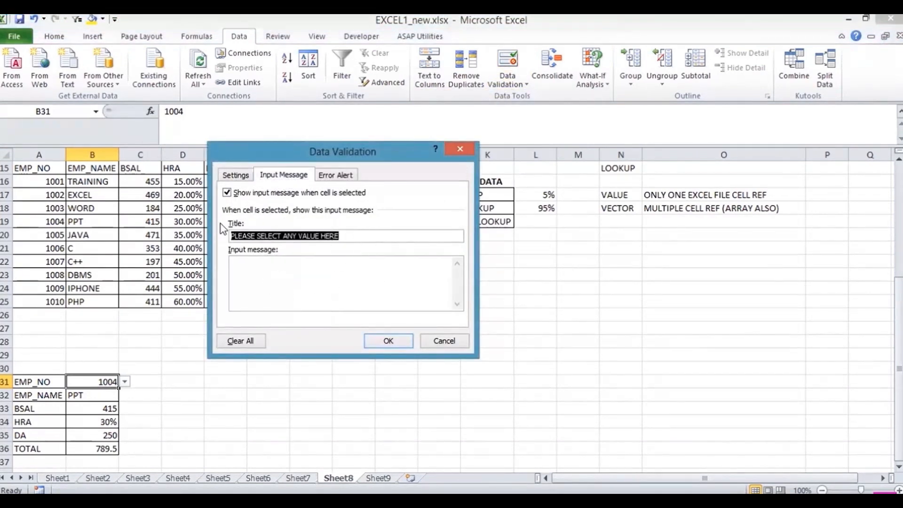
click(273, 268)
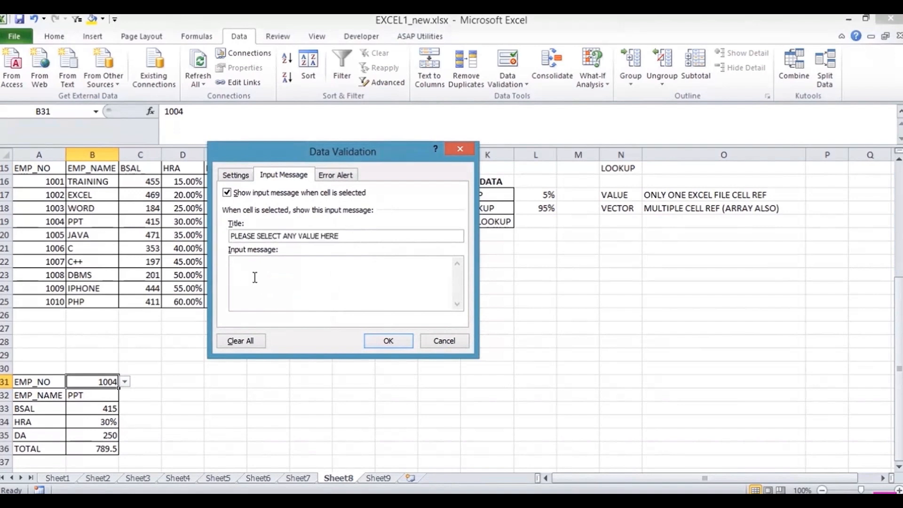
key(ctrl+v)
click(396, 339)
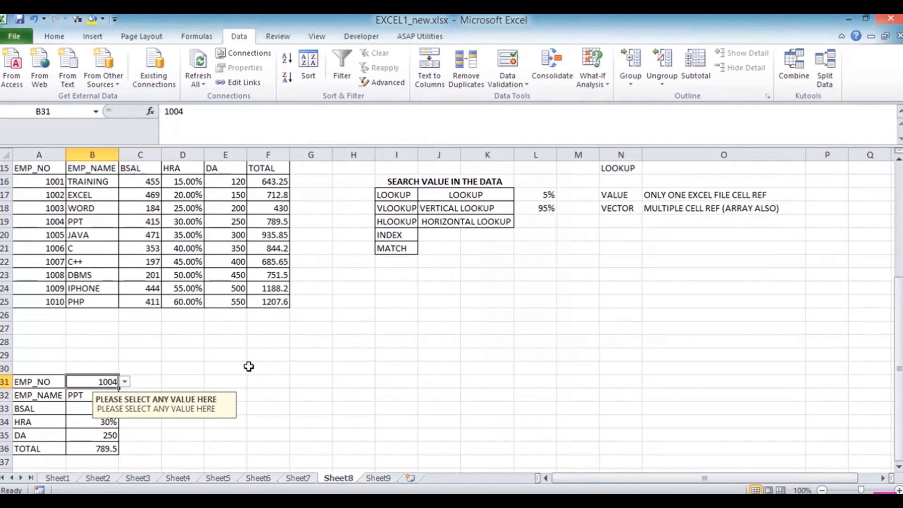
click(326, 393)
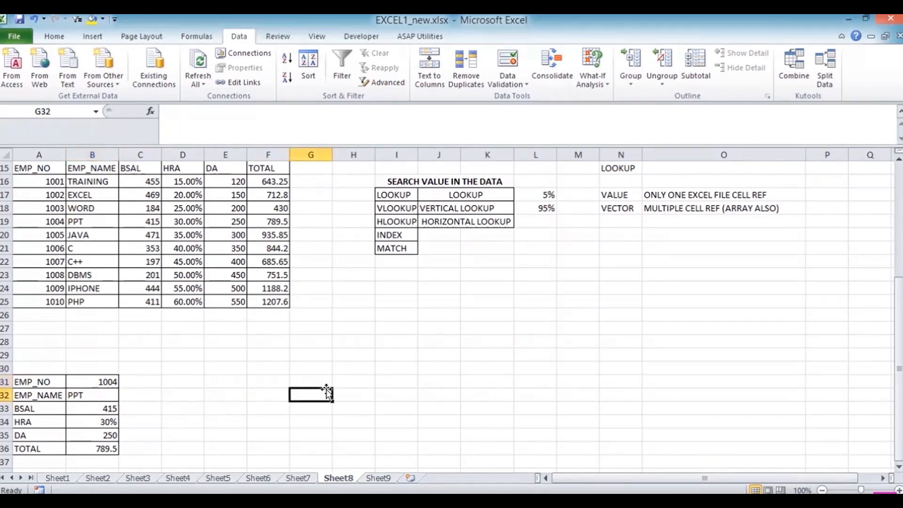
click(99, 381)
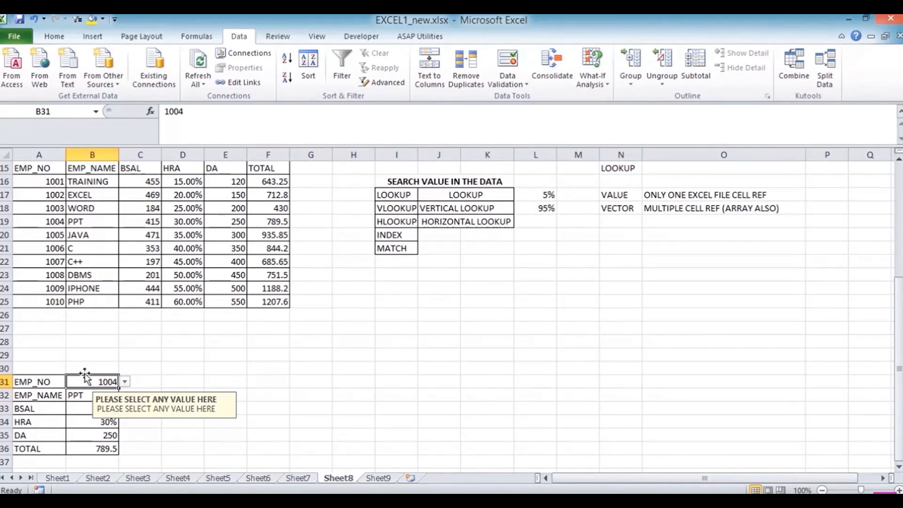
- Test B31's validation by trying to enter the unlisted employee number 1212, and cancel the entry
text(1212)
key(Return)
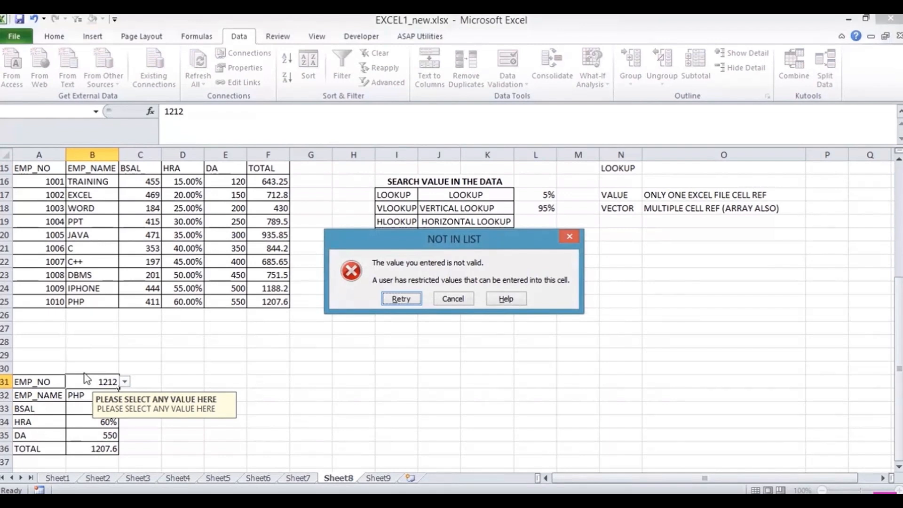
click(452, 299)
- Remove the input message title from B31's data validation, keeping only the message text, and reselect B31 to check the prompt
click(502, 89)
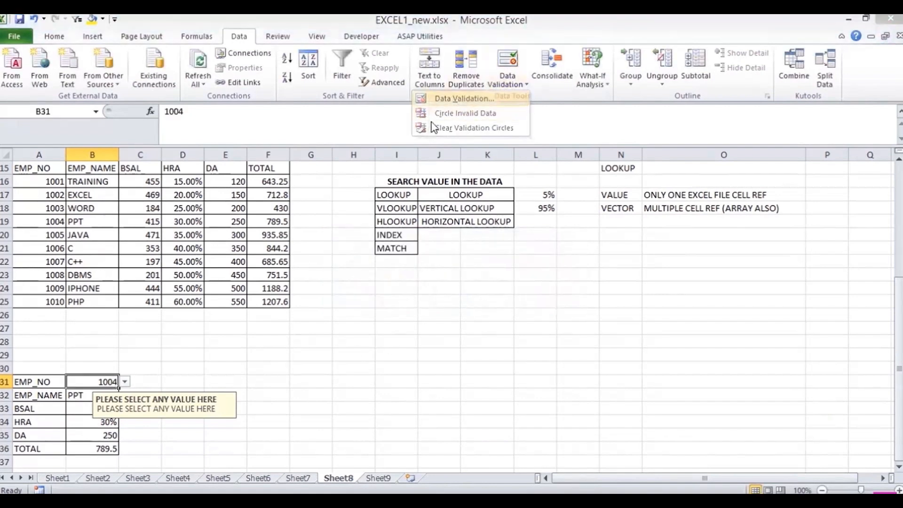
click(455, 95)
drag(351, 238, 222, 238)
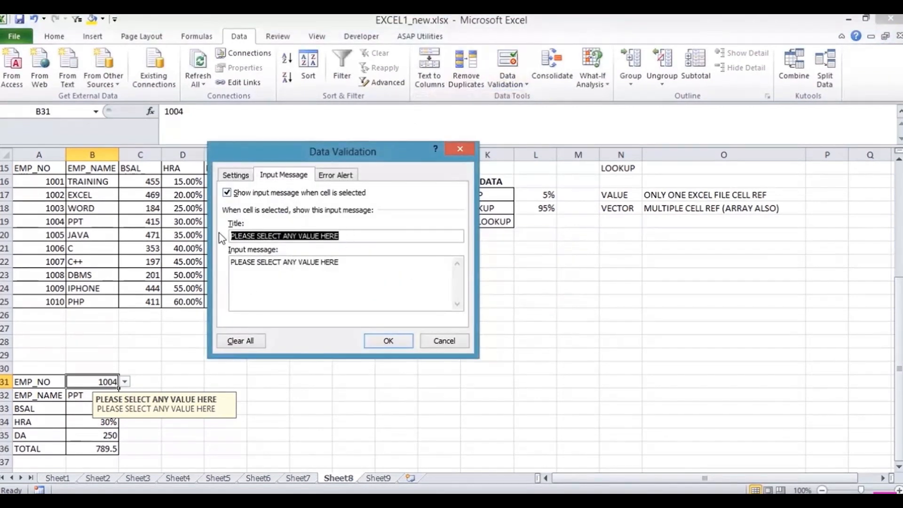
key(BackSpace)
click(387, 340)
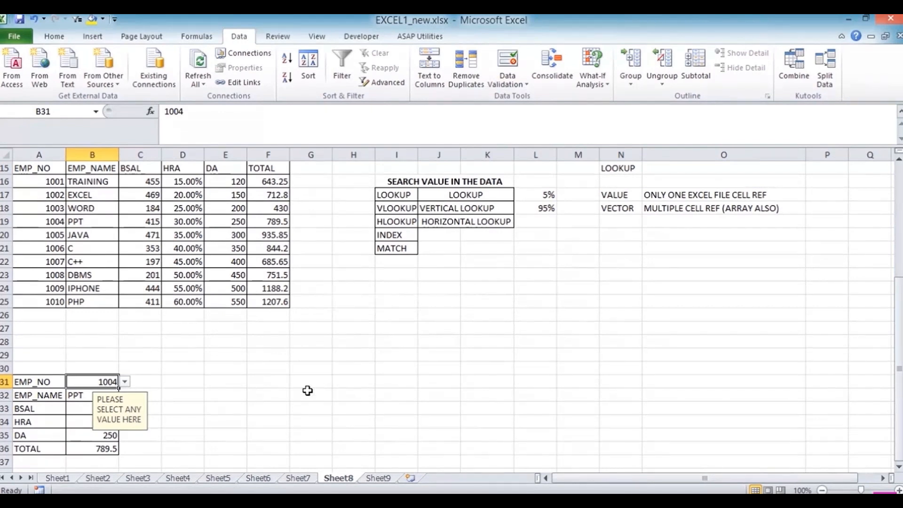
click(505, 329)
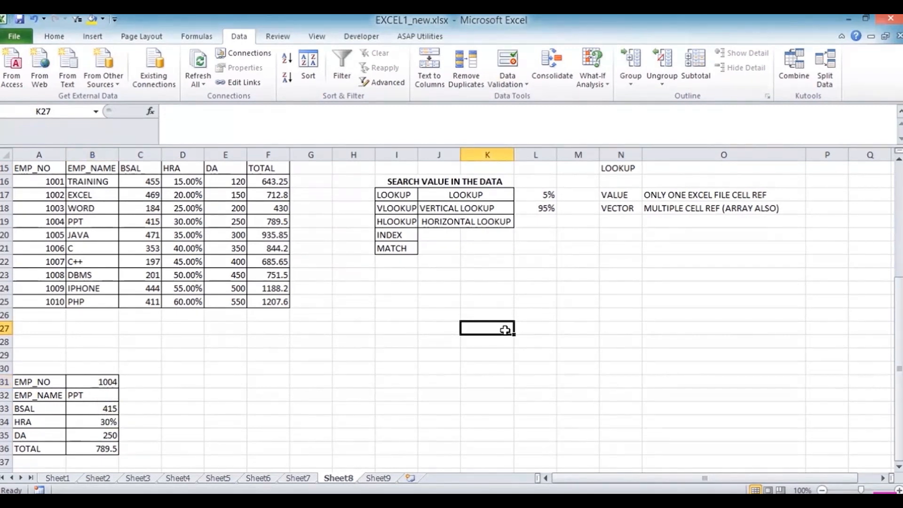
click(92, 379)
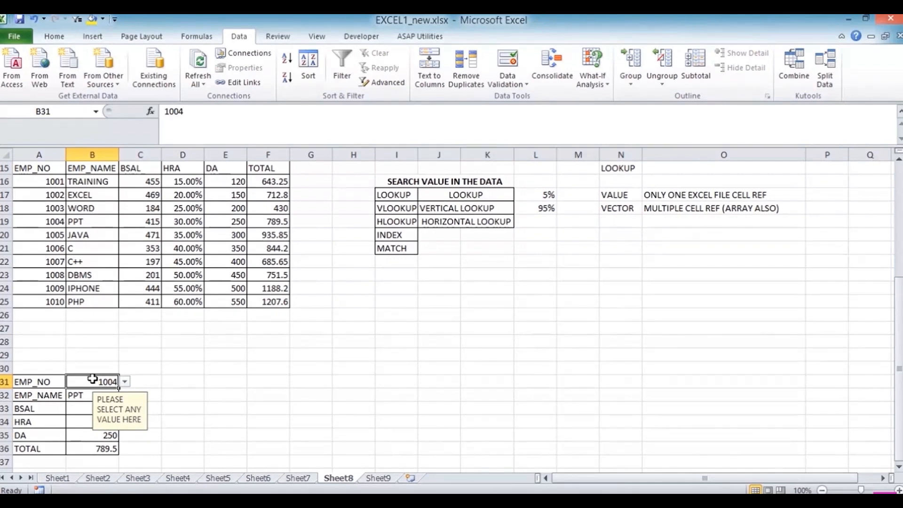
- Review the LOOKUP formulas in the search form's result cells B32 to B35
key(Down)
key(Down)
key(Down)
key(Down)
key(Up)
key(Up)
key(Up)
key(Up)
key(Up)
key(Up)
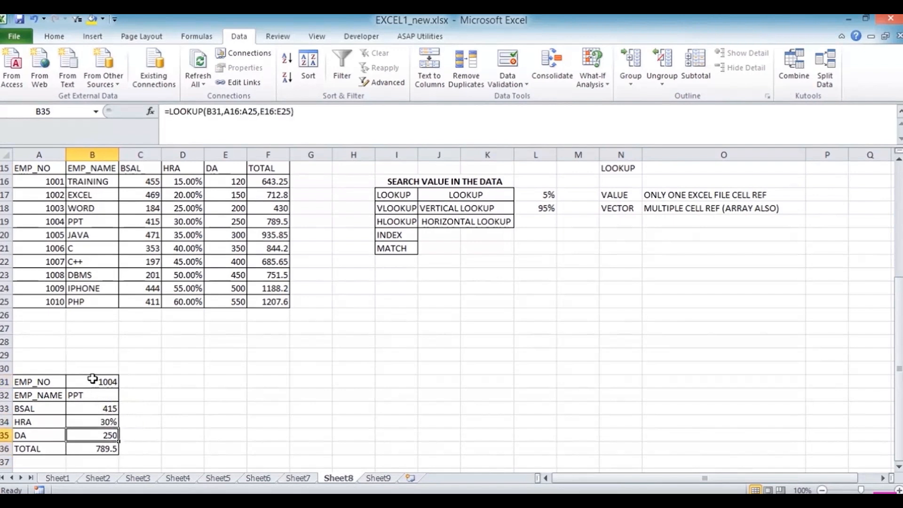
- Enter =LOOKUP(B31,A16:A25,B16:B25) in C32 to return the employee name
key(Down)
key(Right)
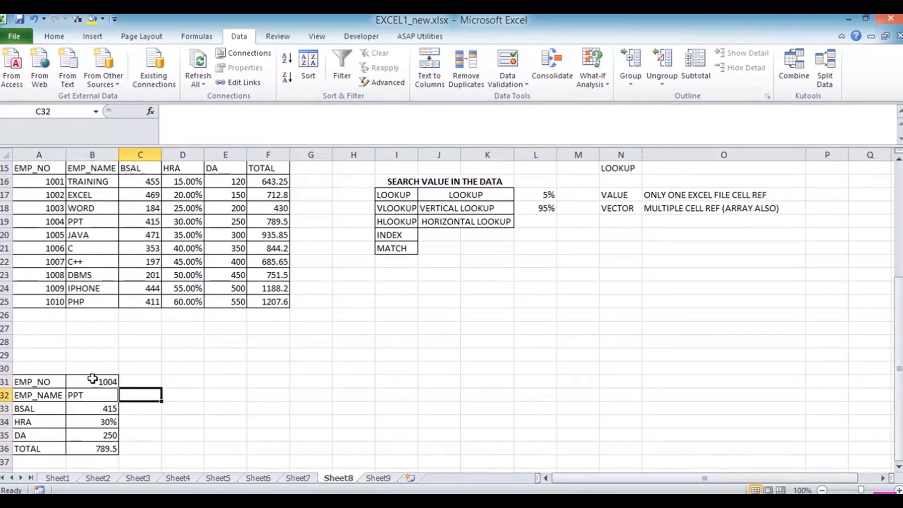
text(=LOO)
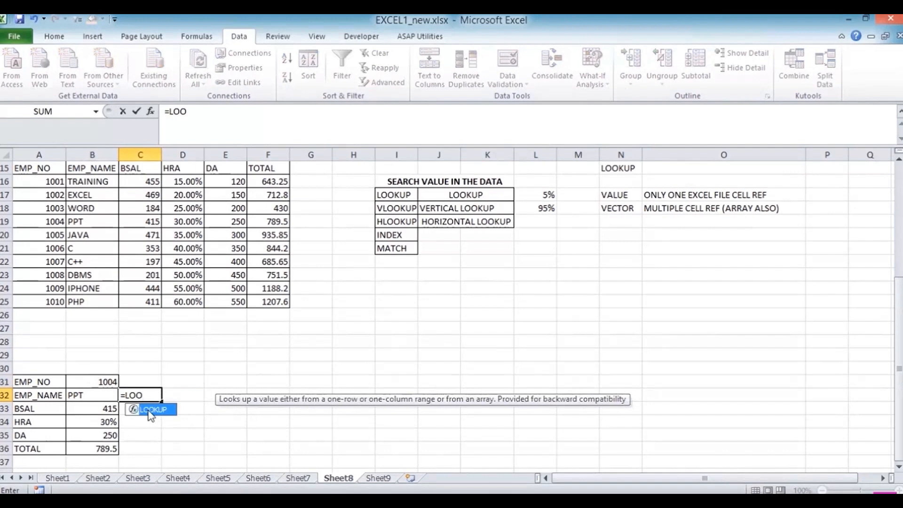
double_click(150, 410)
click(96, 379)
text(,)
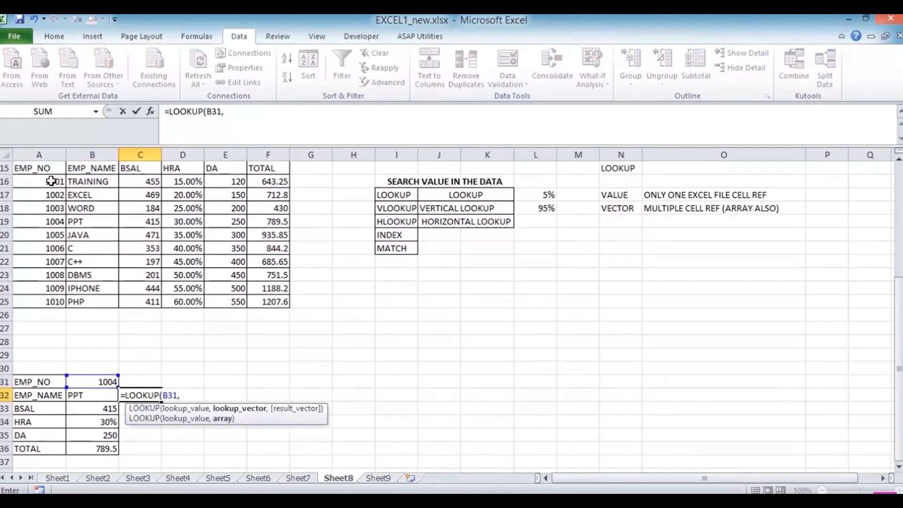
drag(51, 185, 41, 301)
text(,)
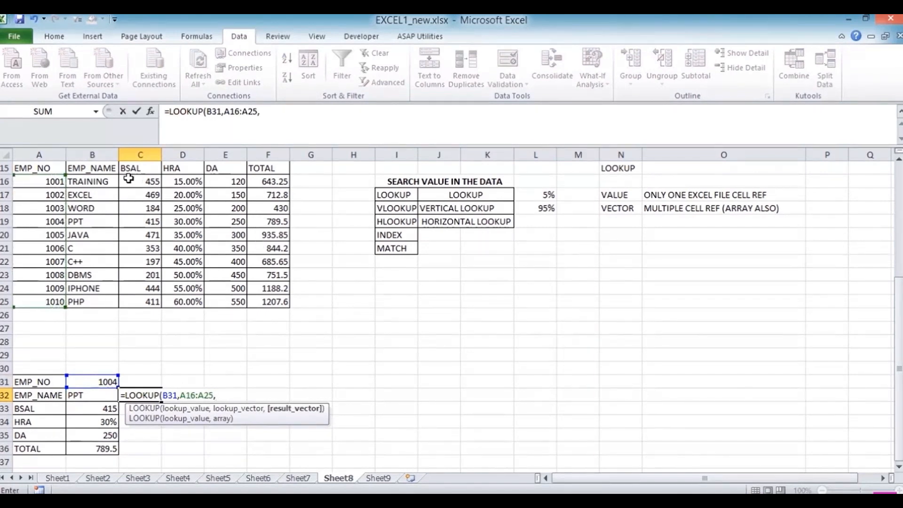
drag(98, 182, 88, 302)
key(ctrl+Return)
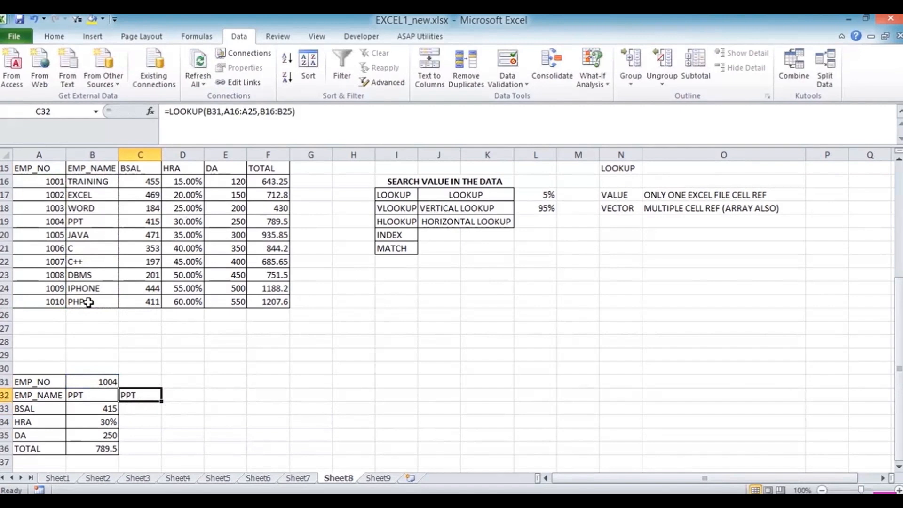
- Make the lookup value and lookup vector in C32 absolute, as $B$31 and $A$16:$A$25
click(209, 113)
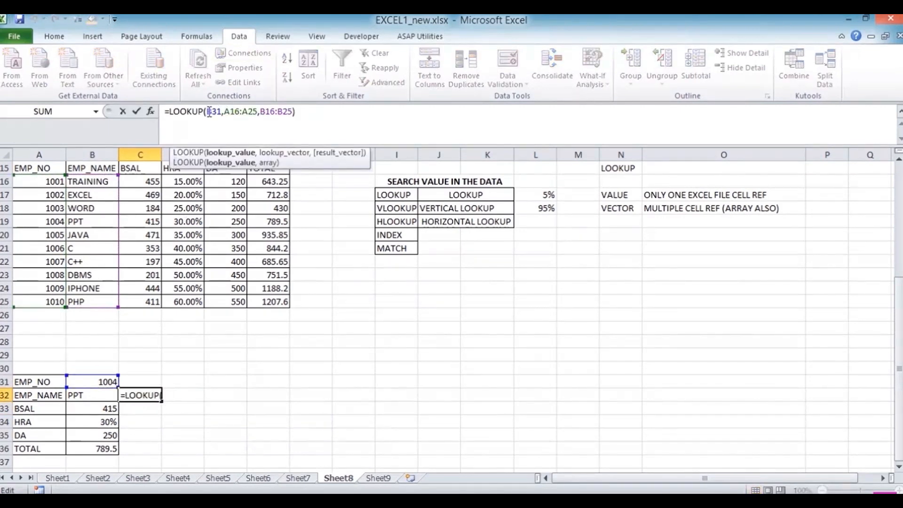
key(F4)
key(Right)
key(Right)
key(F4)
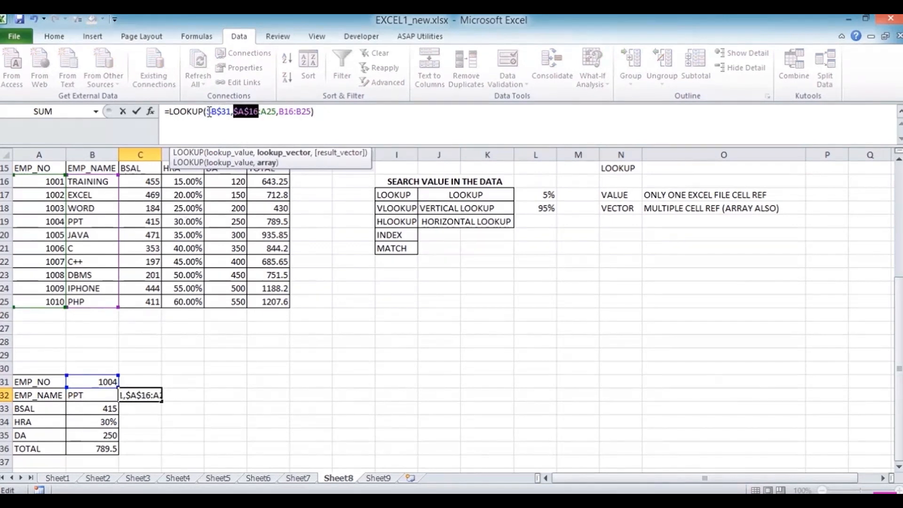
key(Right)
key(Right)
key(F4)
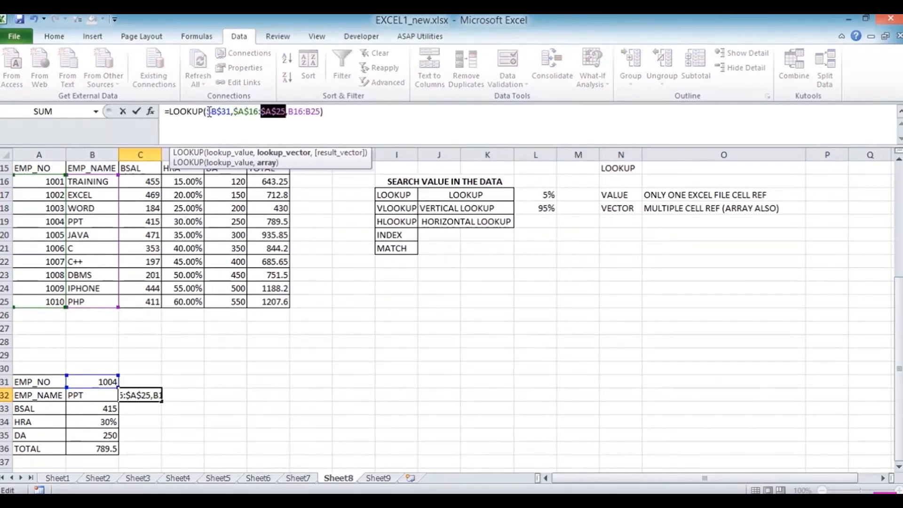
key(Return)
key(Up)
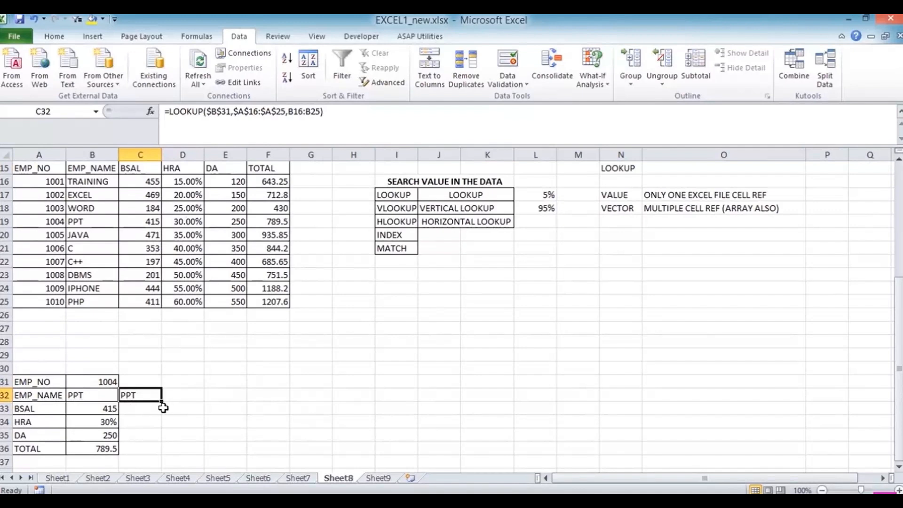
- Fill the C32 formula down to C36 and inspect the copied formulas in C33:C36
drag(160, 402, 149, 450)
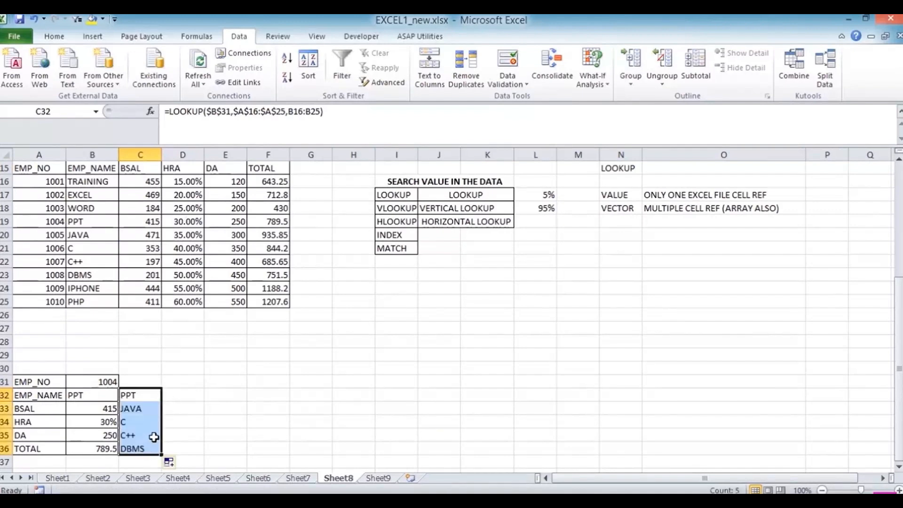
click(145, 411)
key(Down)
key(Down)
key(Down)
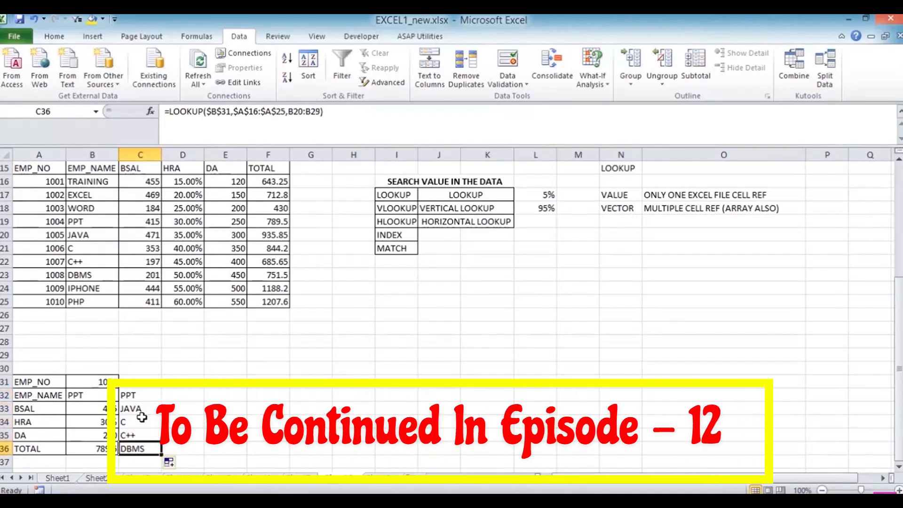
key(Up)
key(Up)
key(Up)
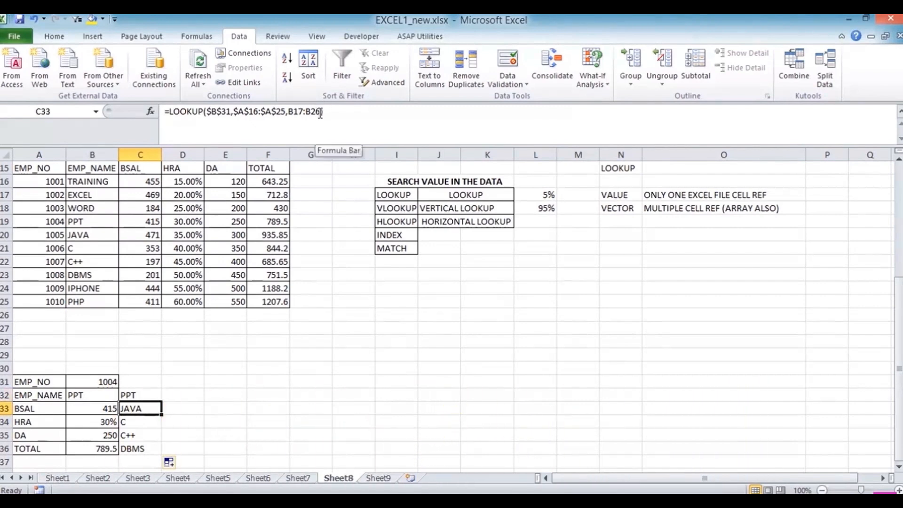
- Change the result vector of the BSAL lookup in C33 to C16:C25
drag(321, 112, 286, 112)
key(BackSpace)
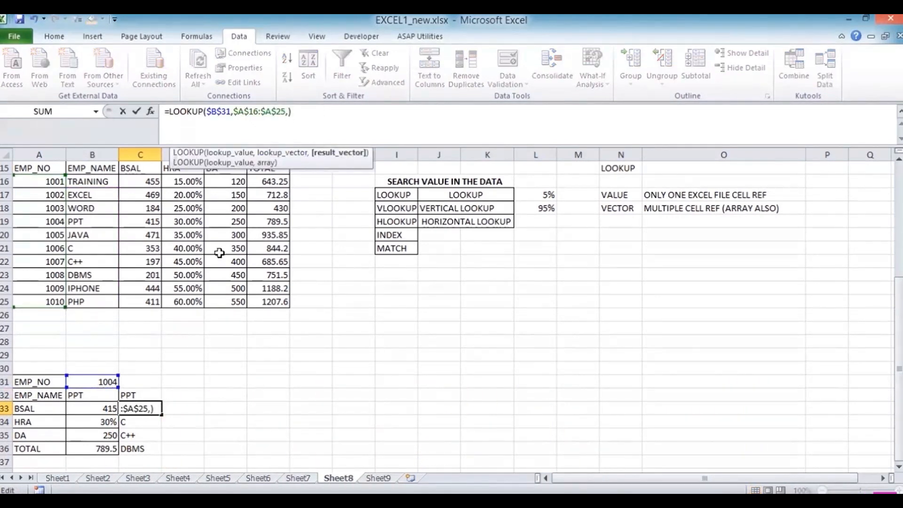
drag(151, 181, 135, 300)
key(Return)
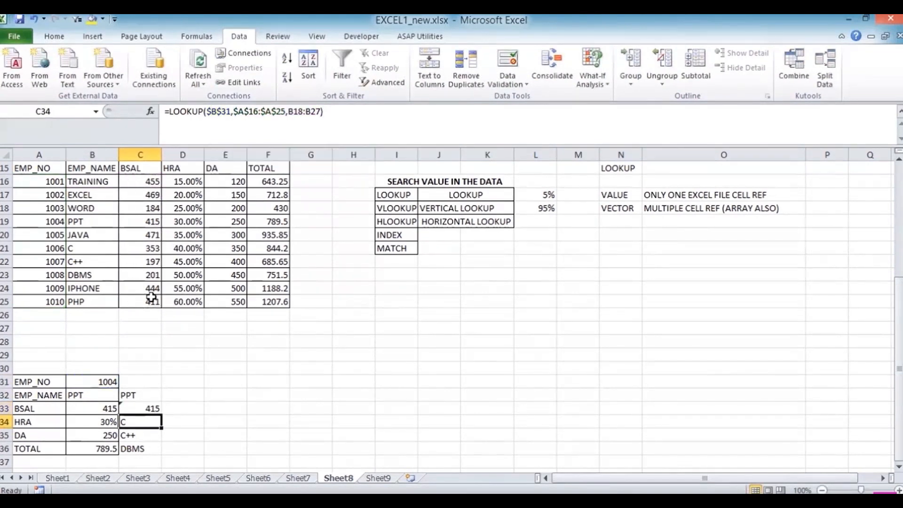
- Change the result vector of the HRA lookup in C34 to D16:D25
drag(319, 112, 288, 112)
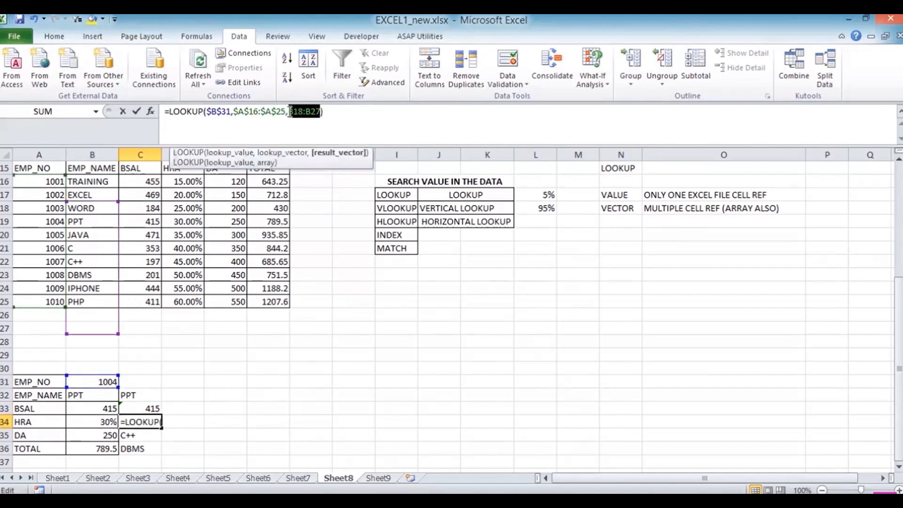
key(BackSpace)
drag(191, 188, 185, 302)
drag(189, 178, 186, 299)
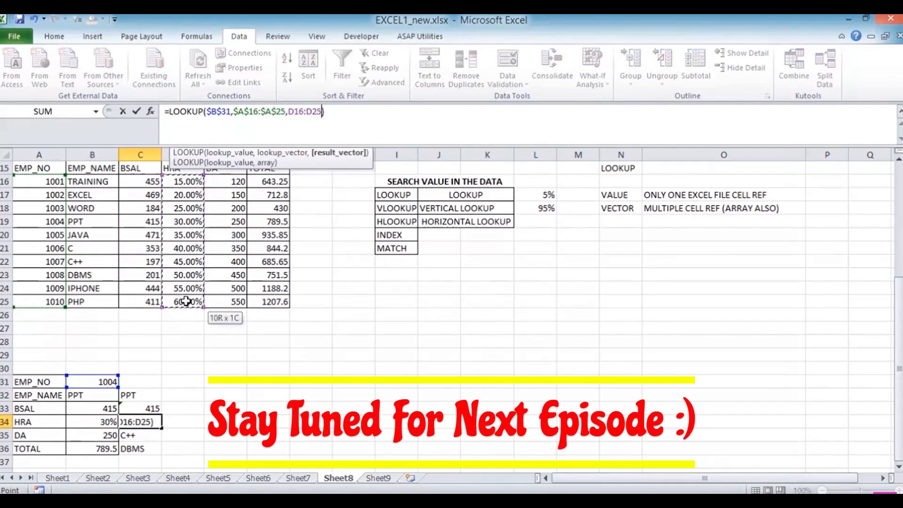
key(Return)
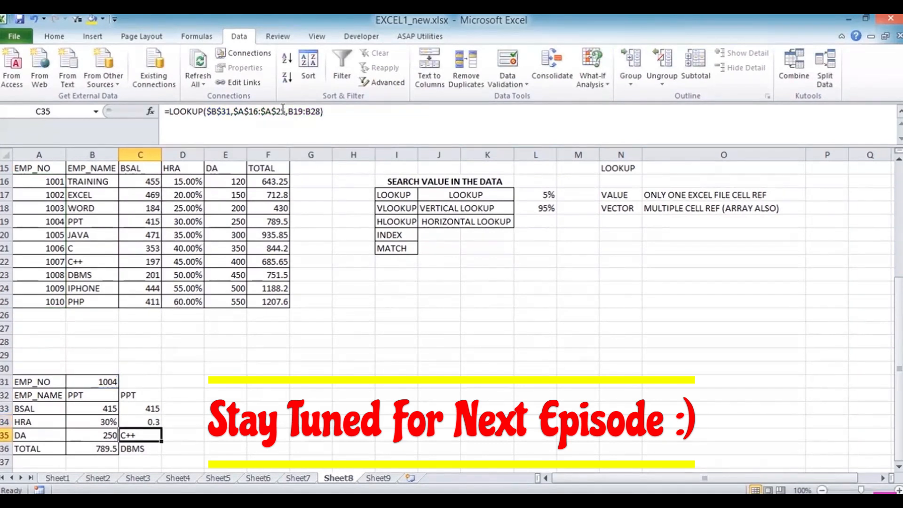
- Change the result vector of the DA lookup in C35 to E16:E25
drag(288, 112, 322, 112)
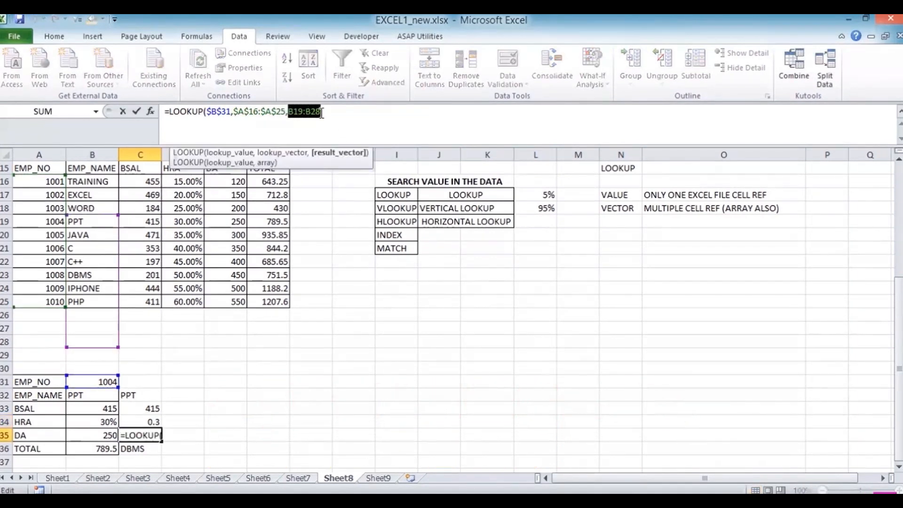
key(BackSpace)
drag(234, 184, 228, 300)
key(Return)
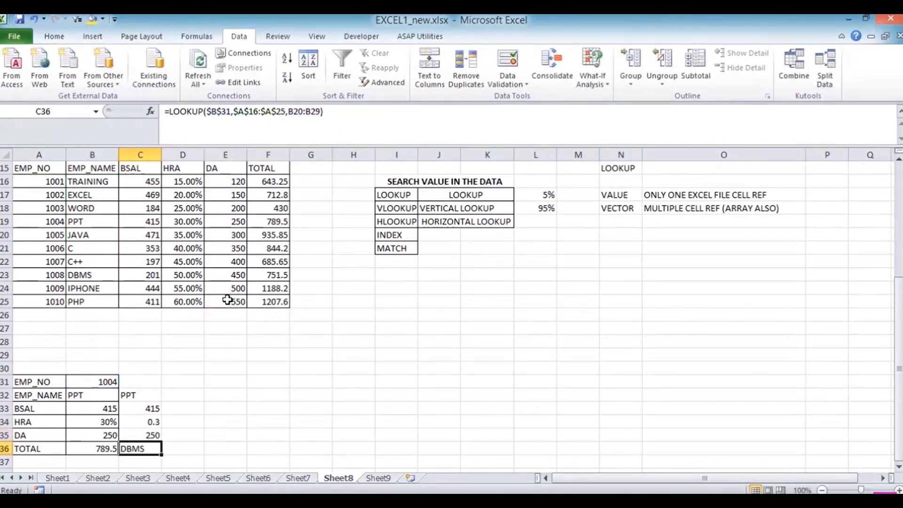
- Change the result vector of the TOTAL lookup in C36 to F16:F25, and return to C32
drag(320, 112, 302, 112)
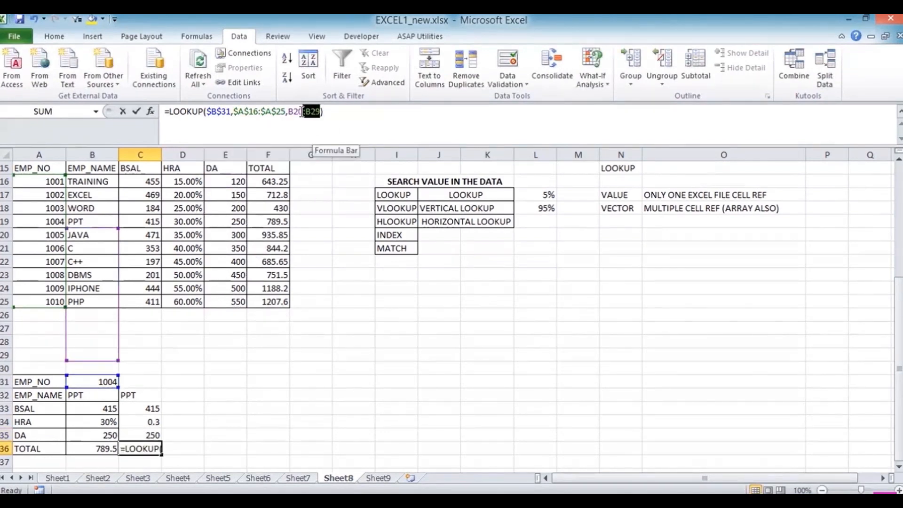
key(BackSpace)
drag(257, 184, 258, 295)
key(Return)
key(Up)
key(Up)
key(Up)
key(Up)
key(Up)
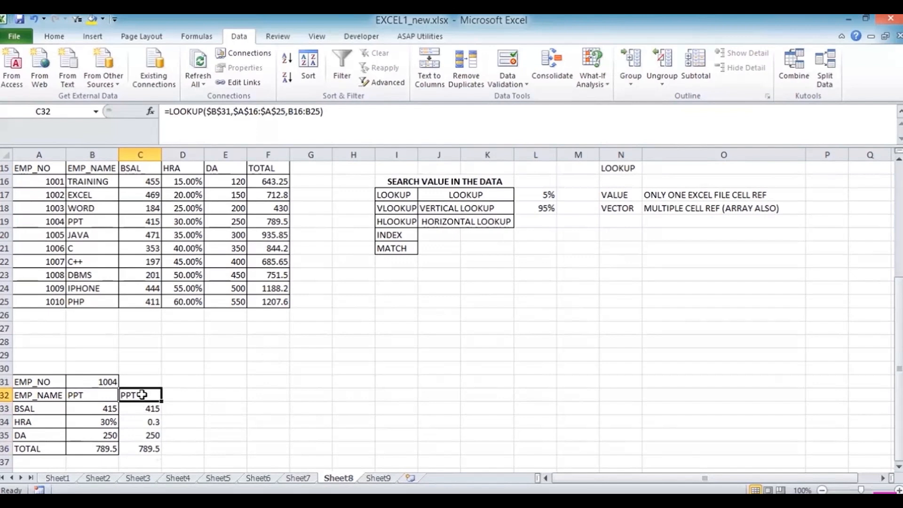
- Apply all borders to C32:C36 and format the HRA result in C34 as a percentage
drag(141, 395, 141, 448)
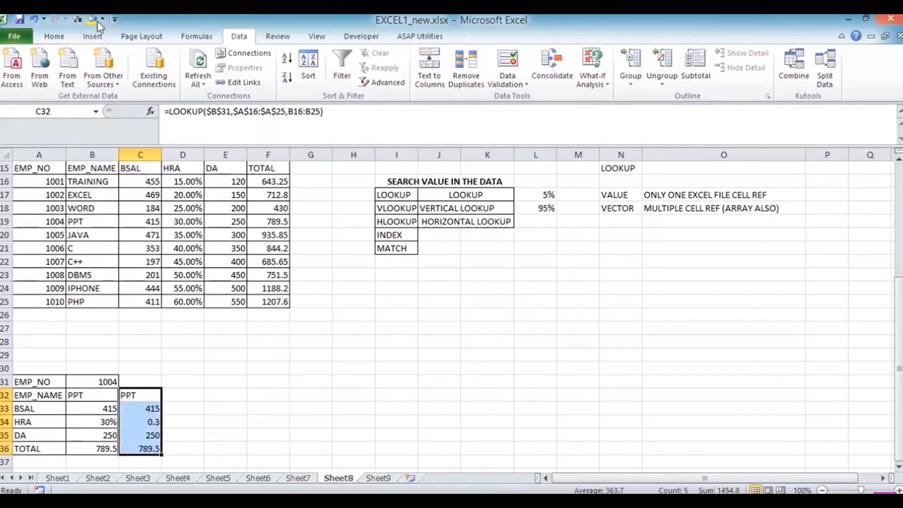
click(49, 36)
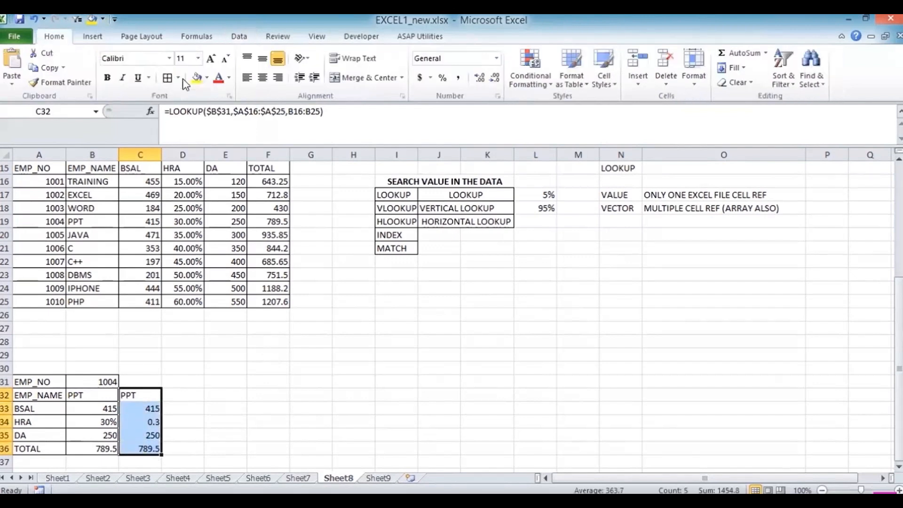
click(137, 425)
click(442, 77)
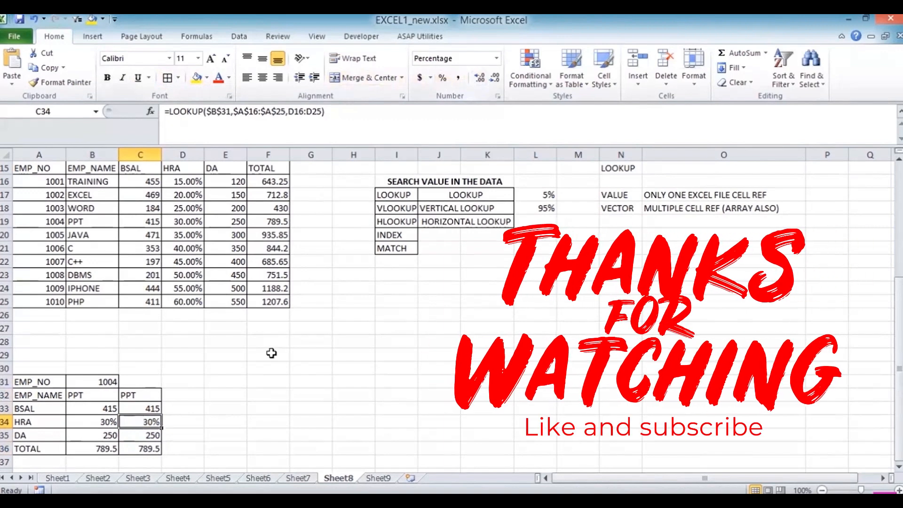